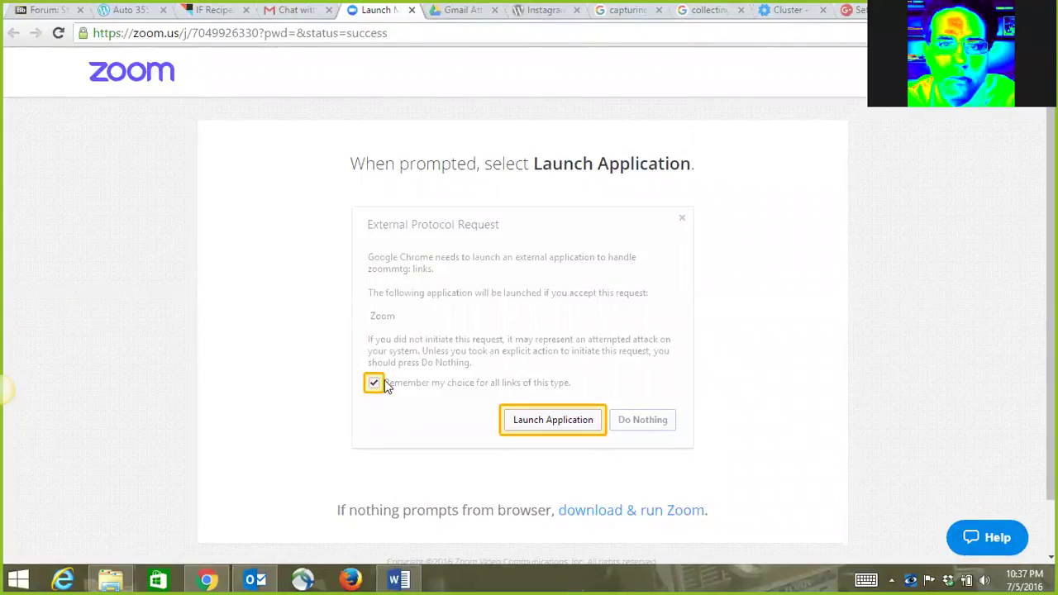
Leave the Zoom launch page for the IFTTT My IF Recipes tab.
click(221, 15)
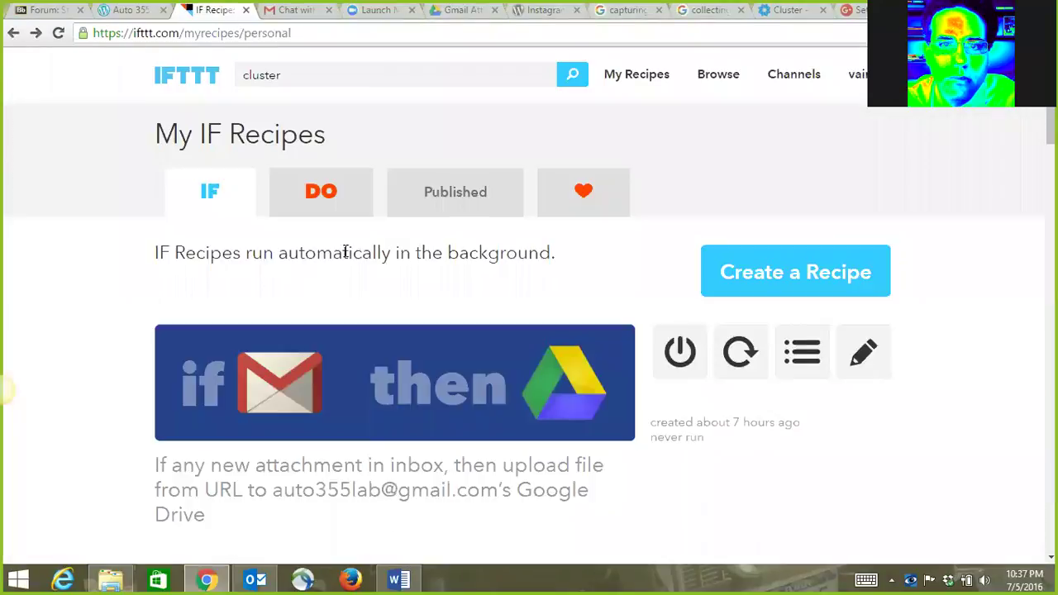
scroll(372, 254, down, 1)
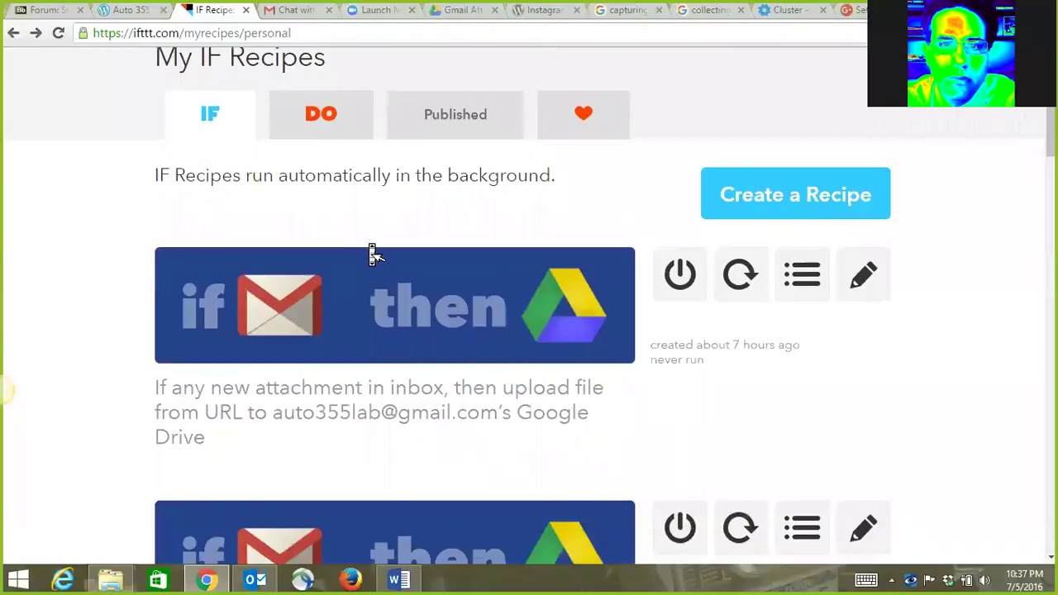
scroll(372, 254, down, 2)
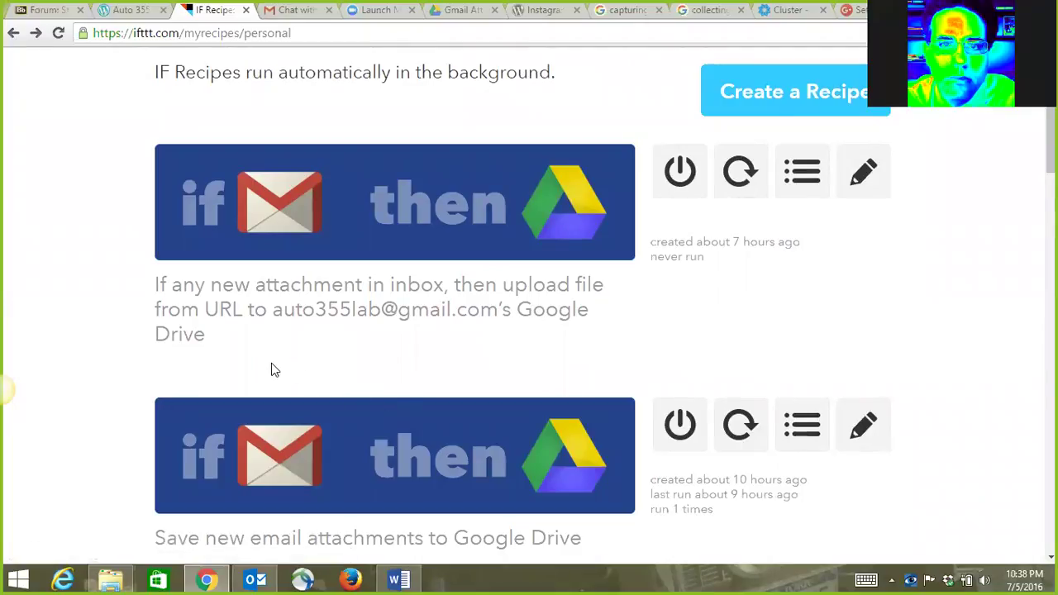
scroll(273, 372, down, 1)
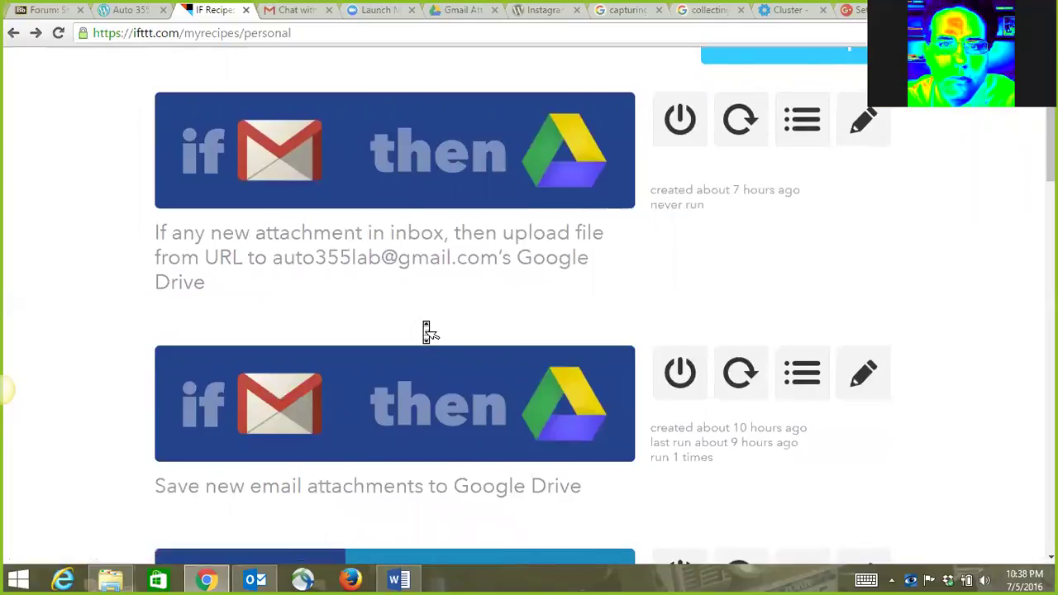
scroll(427, 332, down, 1)
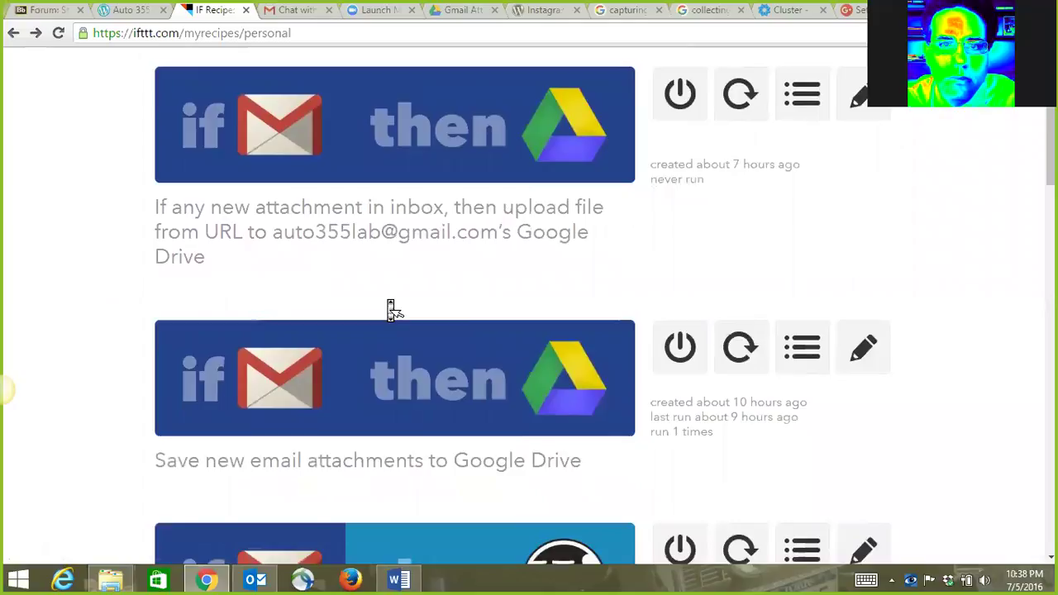
scroll(392, 309, down, 3)
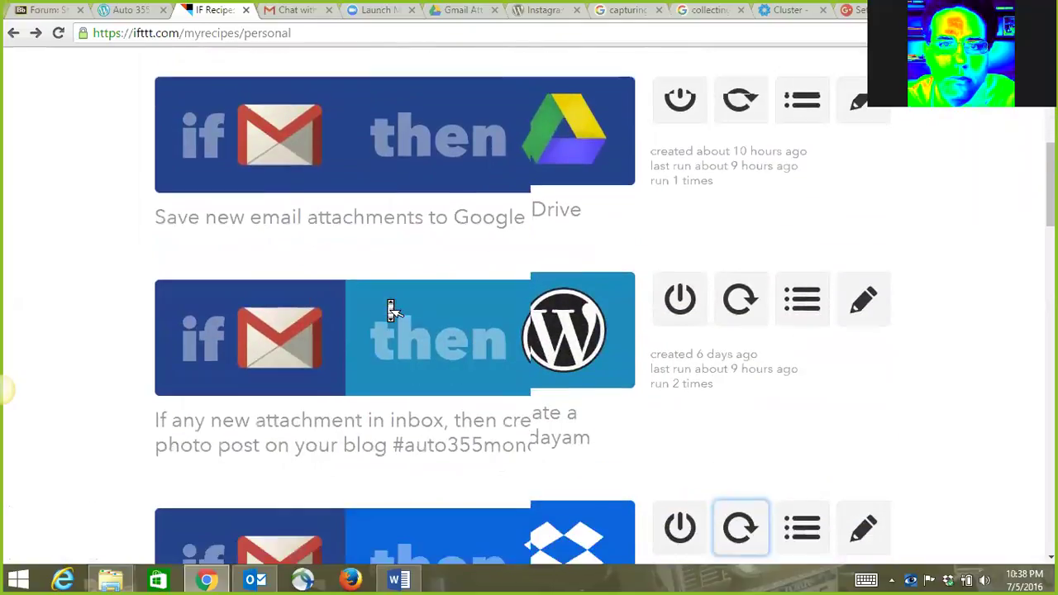
scroll(392, 309, down, 4)
scroll(391, 310, down, 2)
scroll(615, 195, up, 1)
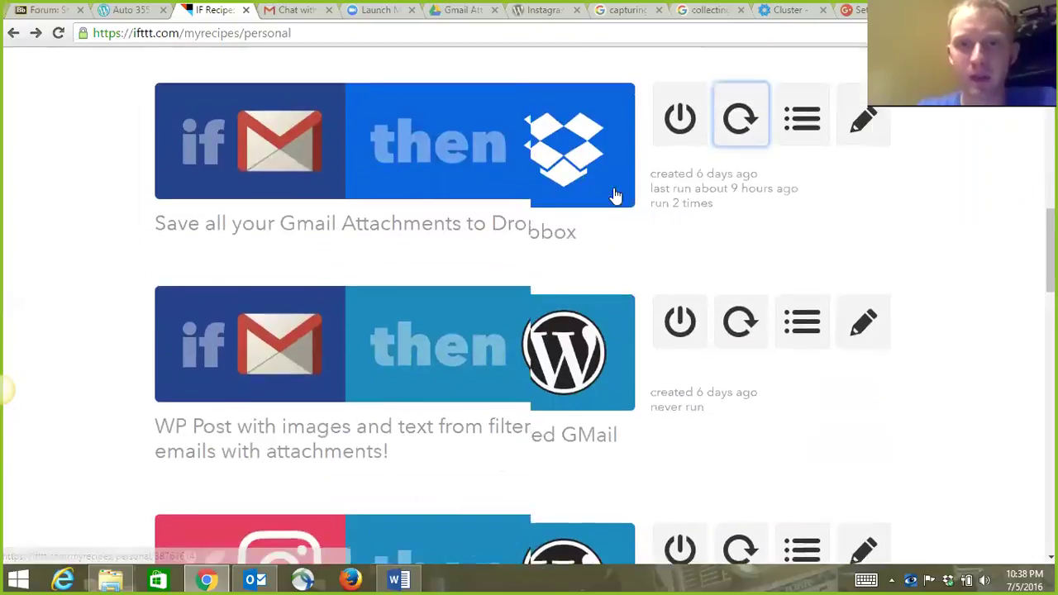
scroll(615, 195, up, 8)
click(638, 88)
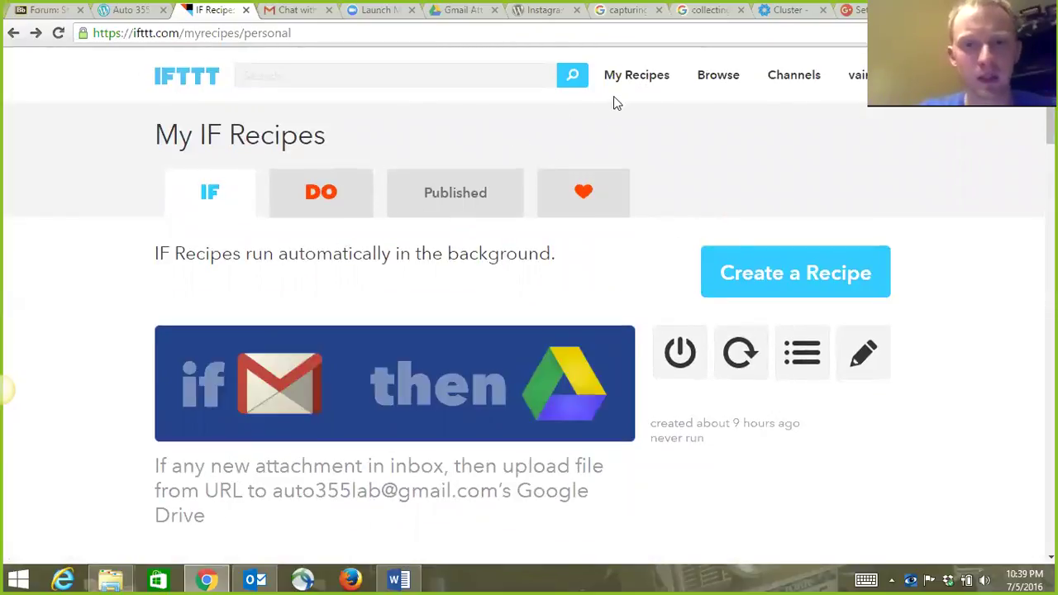
Start a new recipe with Instagram as its trigger channel, then bring forward the 'collecting photos' search results.
click(732, 272)
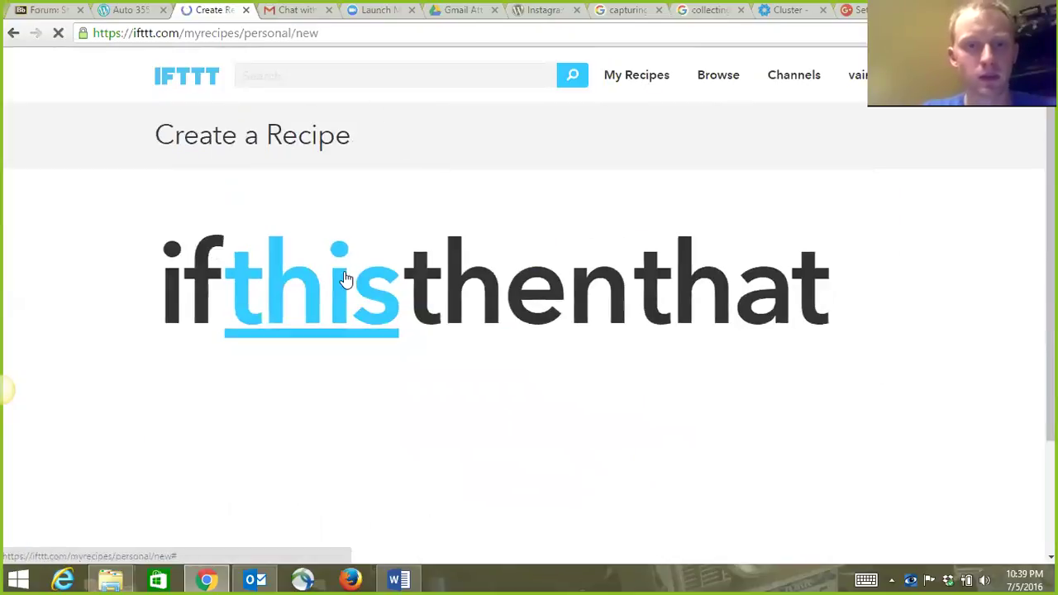
click(346, 280)
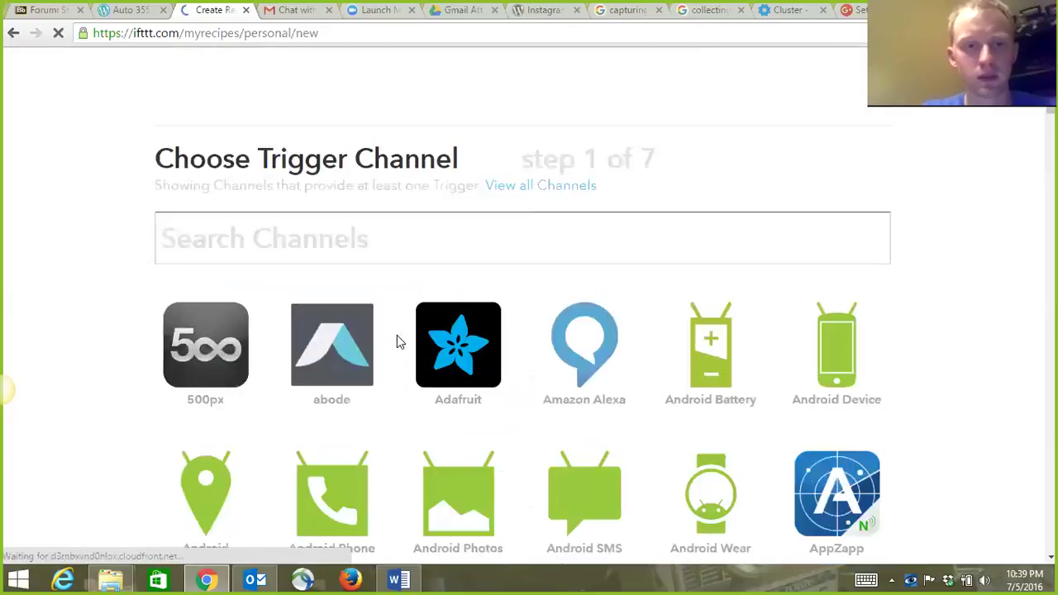
text(ista)
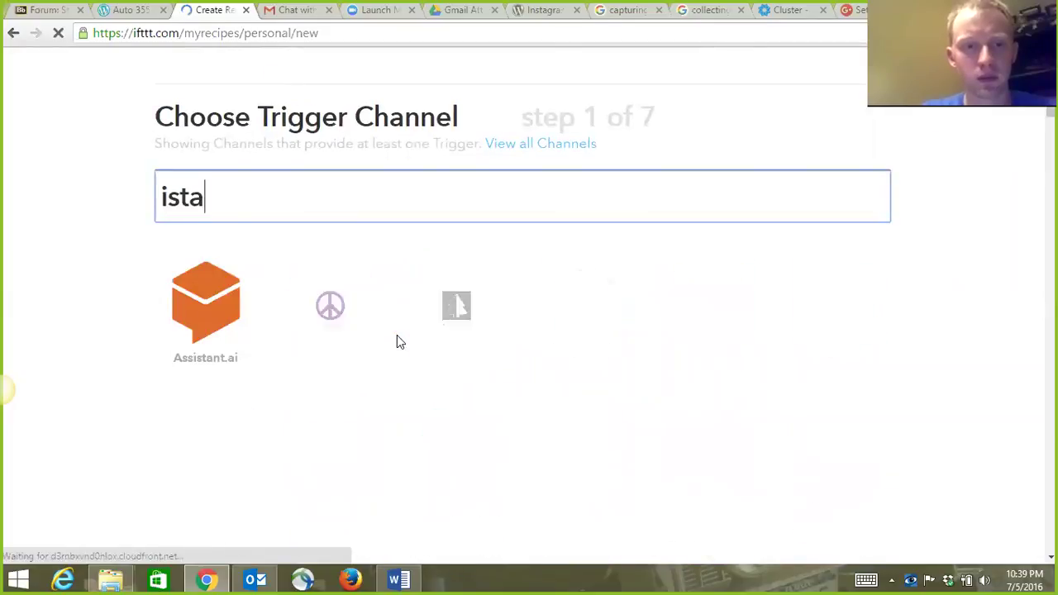
key(BackSpace)
key(BackSpace)
key(BackSpace)
key(BackSpace)
text(i)
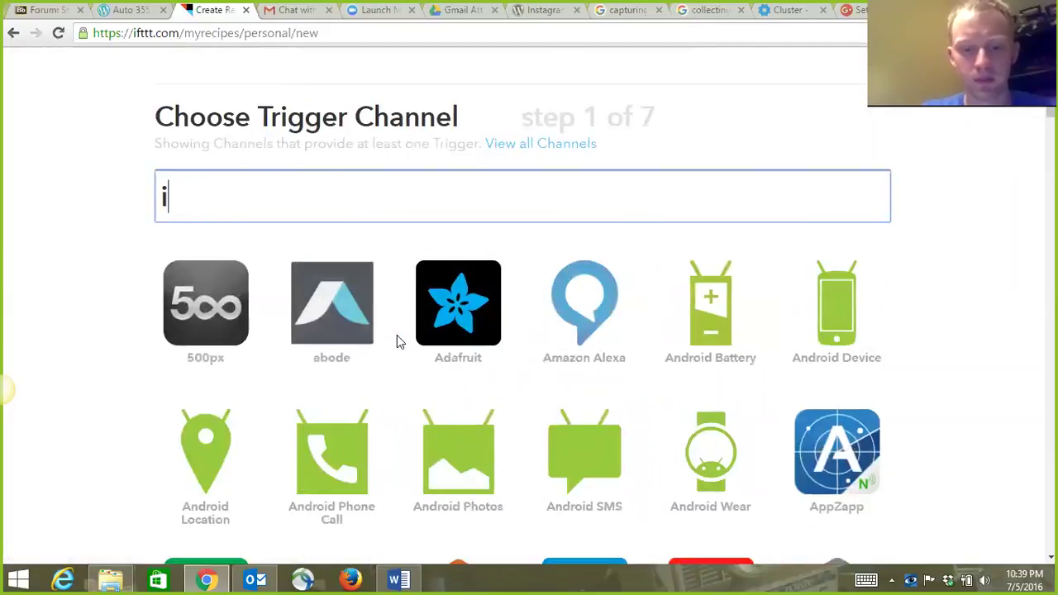
text(ns)
click(220, 329)
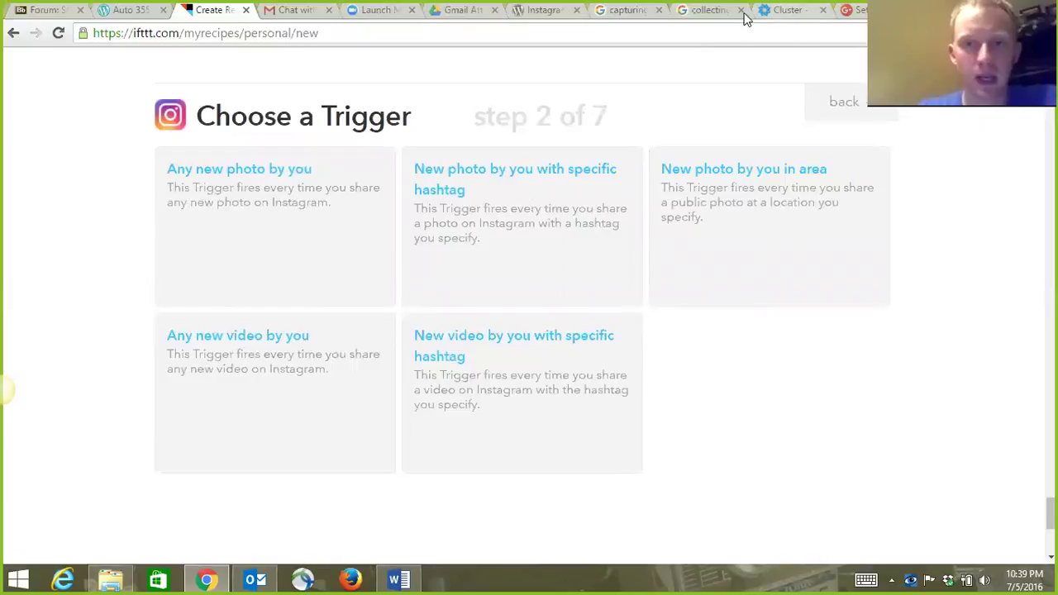
click(695, 14)
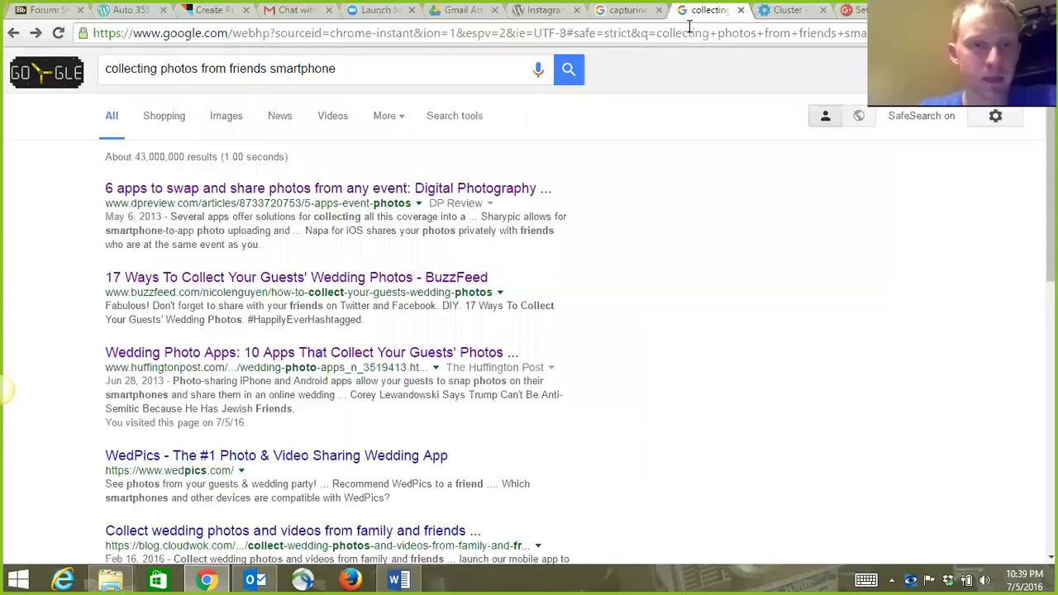
click(630, 13)
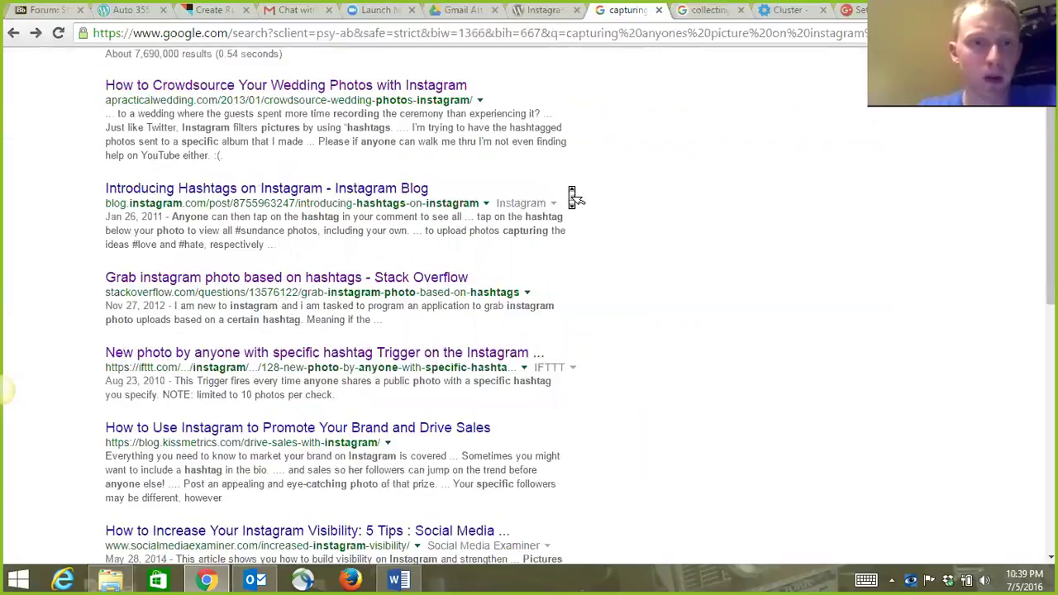
scroll(577, 197, up, 1)
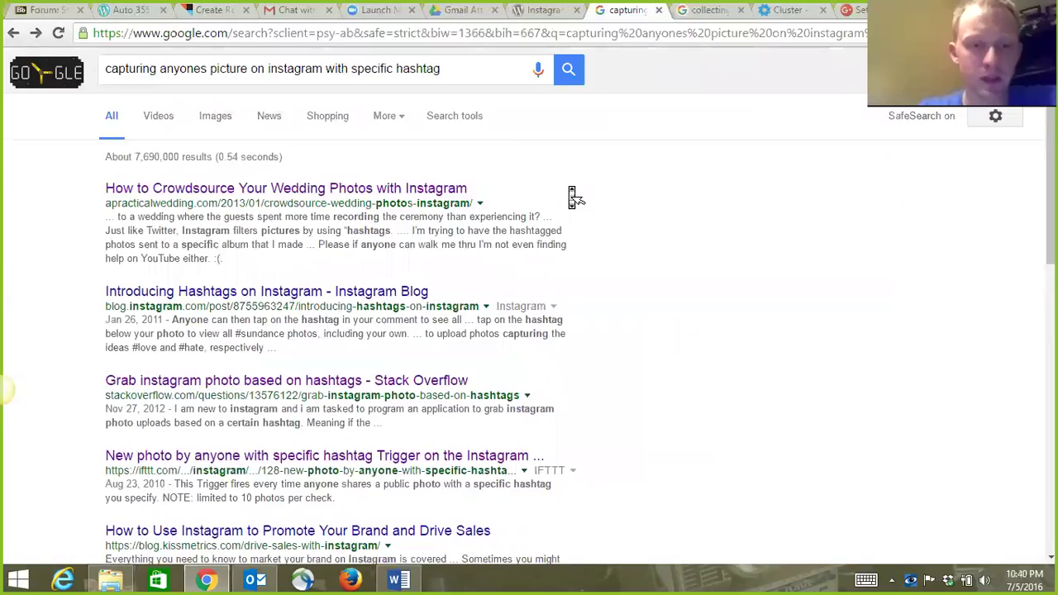
scroll(576, 197, down, 2)
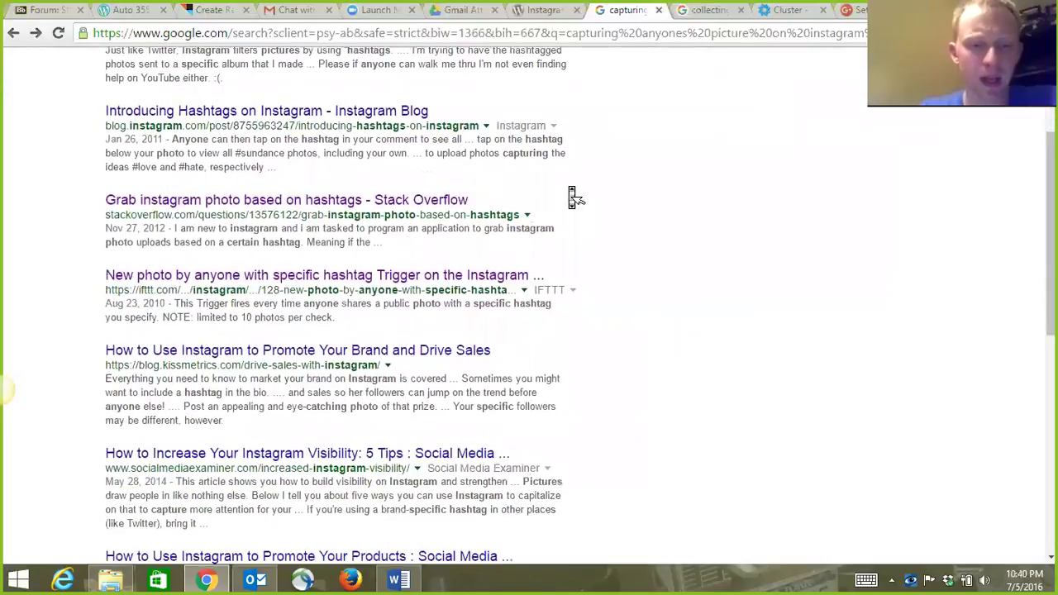
scroll(572, 197, down, 1)
scroll(572, 194, up, 1)
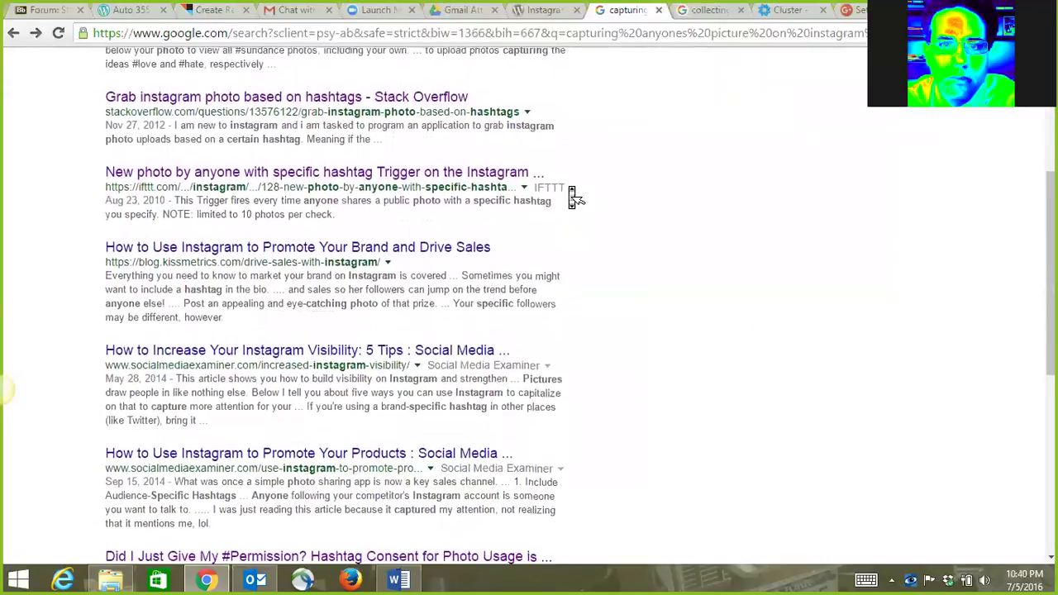
scroll(569, 192, up, 1)
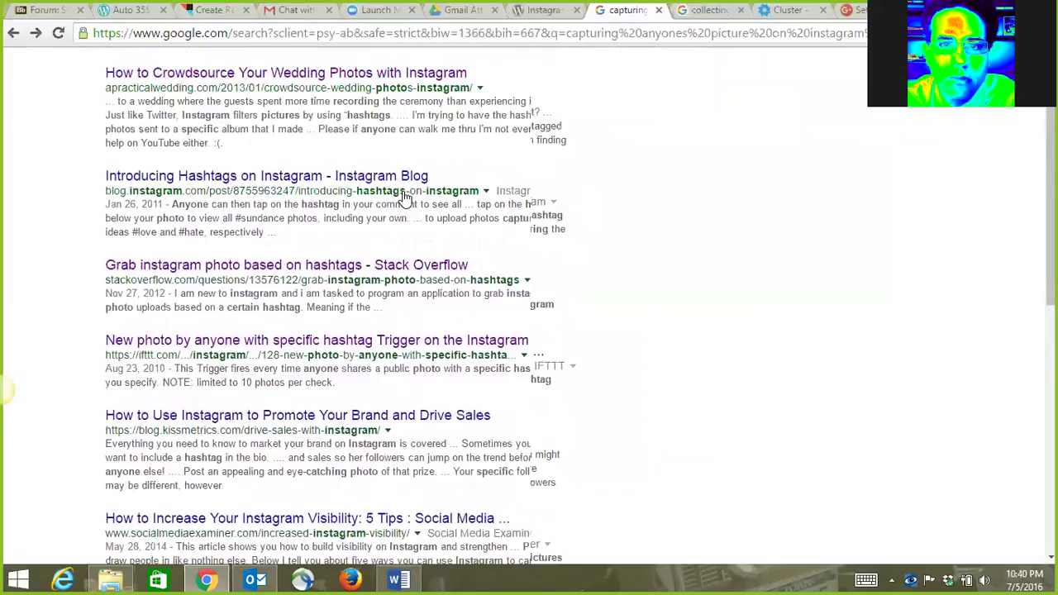
scroll(405, 197, up, 2)
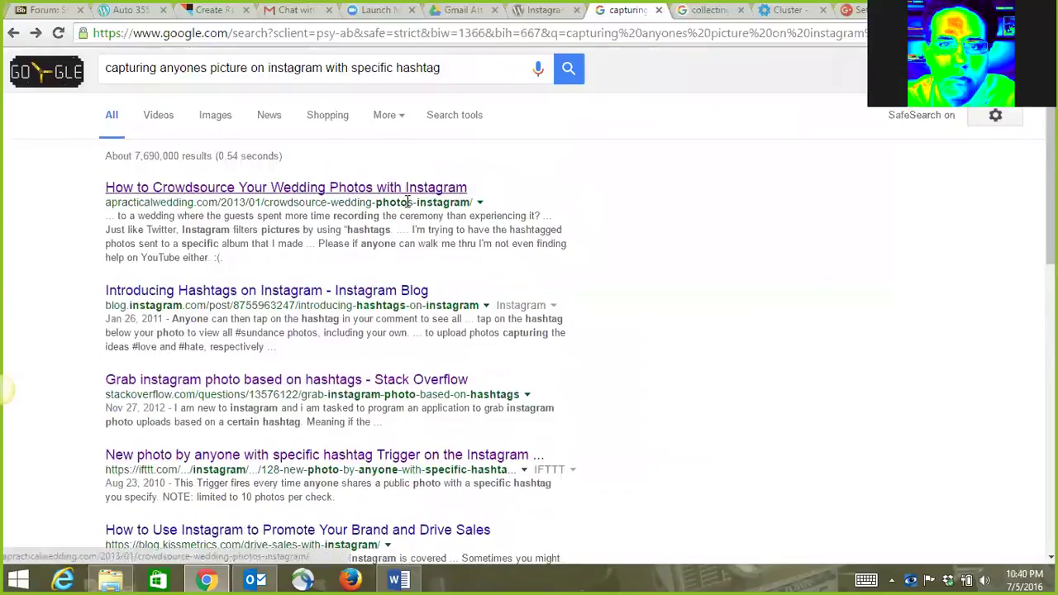
click(697, 16)
scroll(569, 154, down, 1)
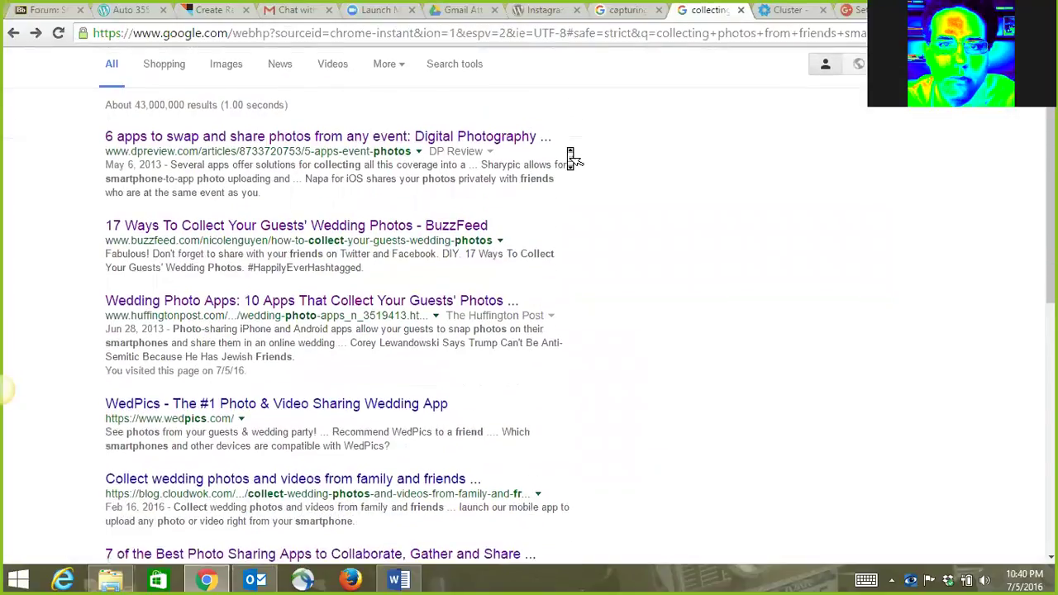
scroll(571, 158, down, 2)
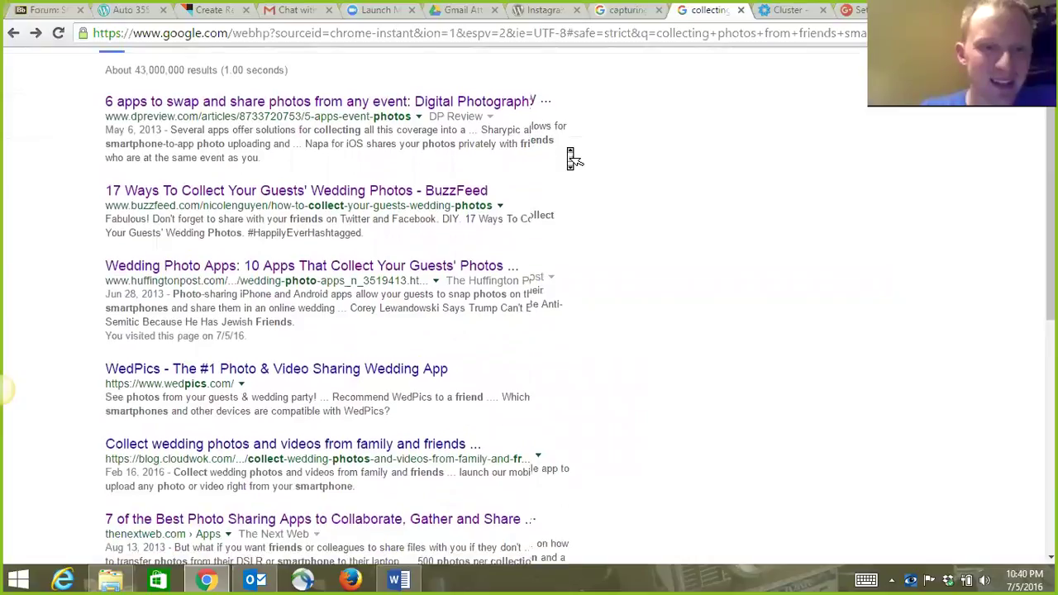
scroll(571, 157, down, 1)
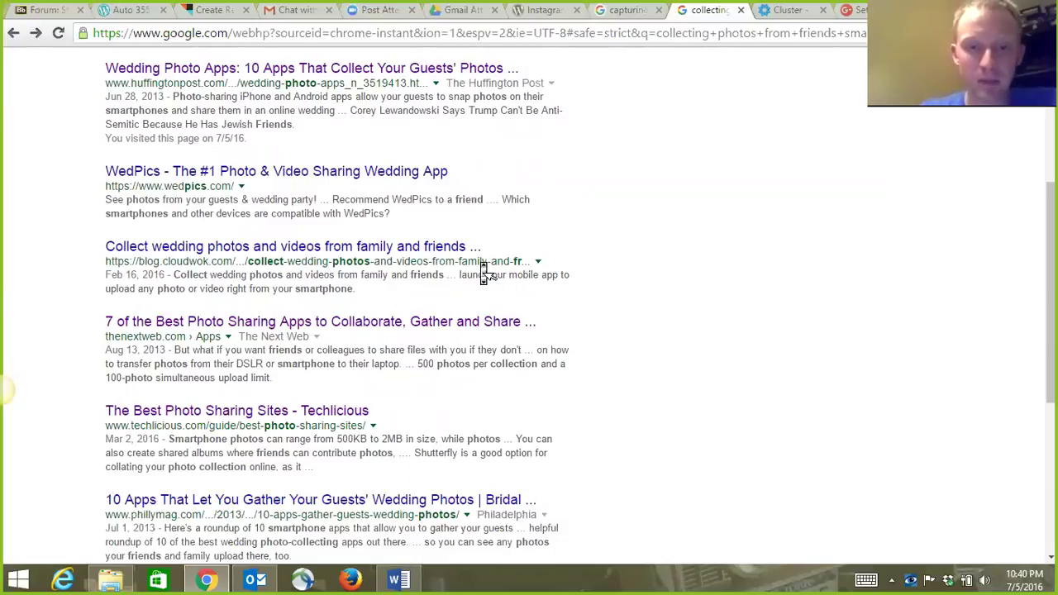
scroll(484, 273, up, 2)
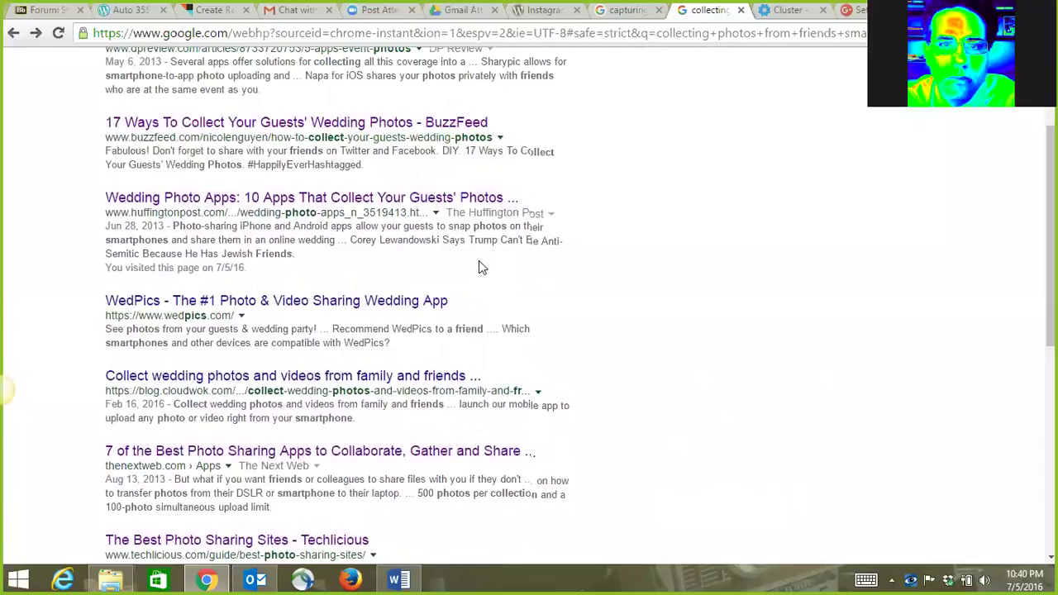
scroll(480, 263, up, 1)
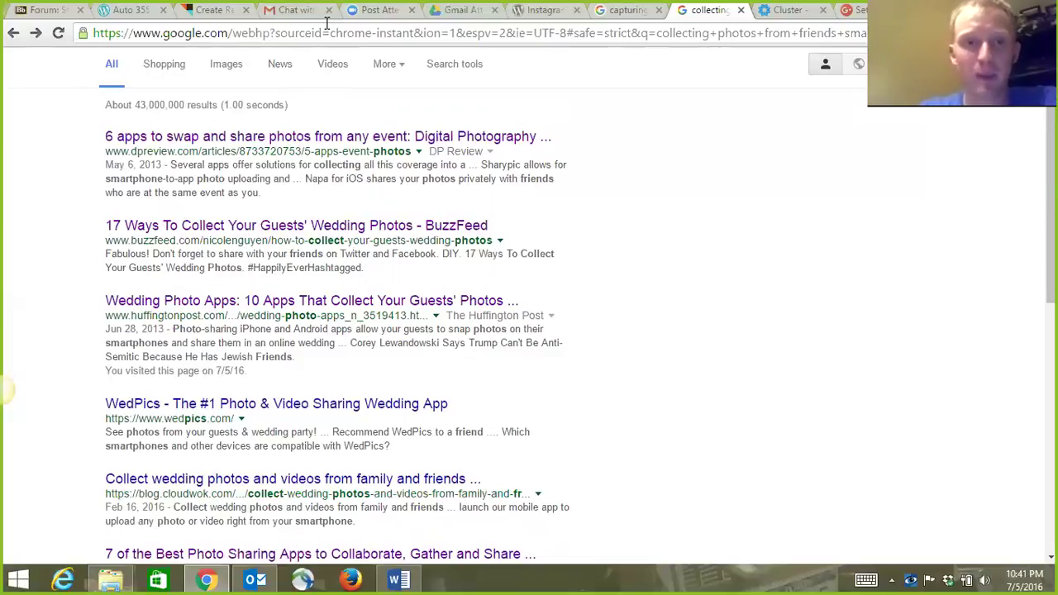
Sign out of the university account in Gmail.
click(313, 13)
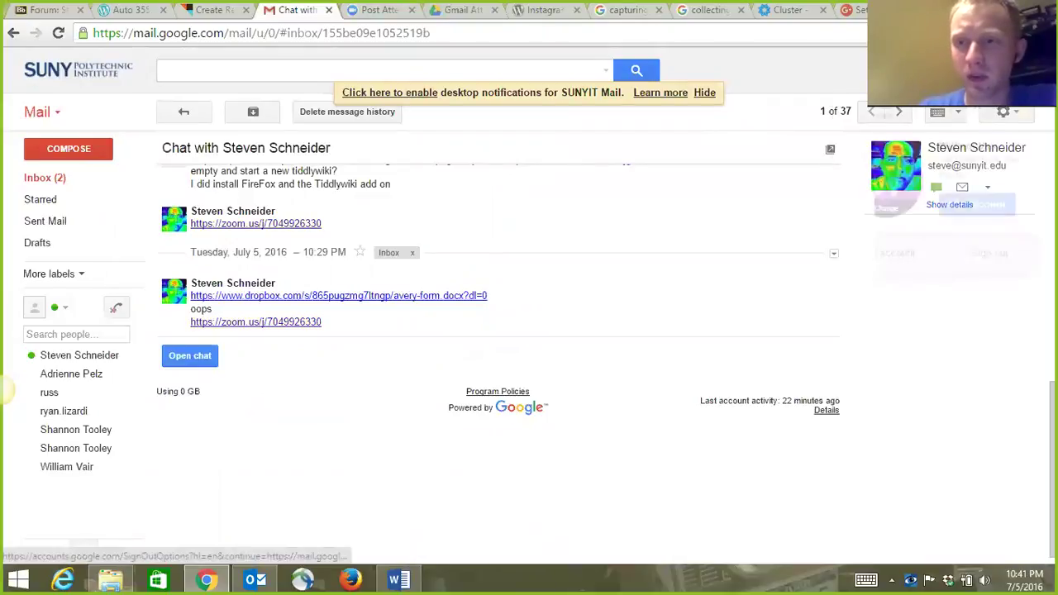
click(1021, 69)
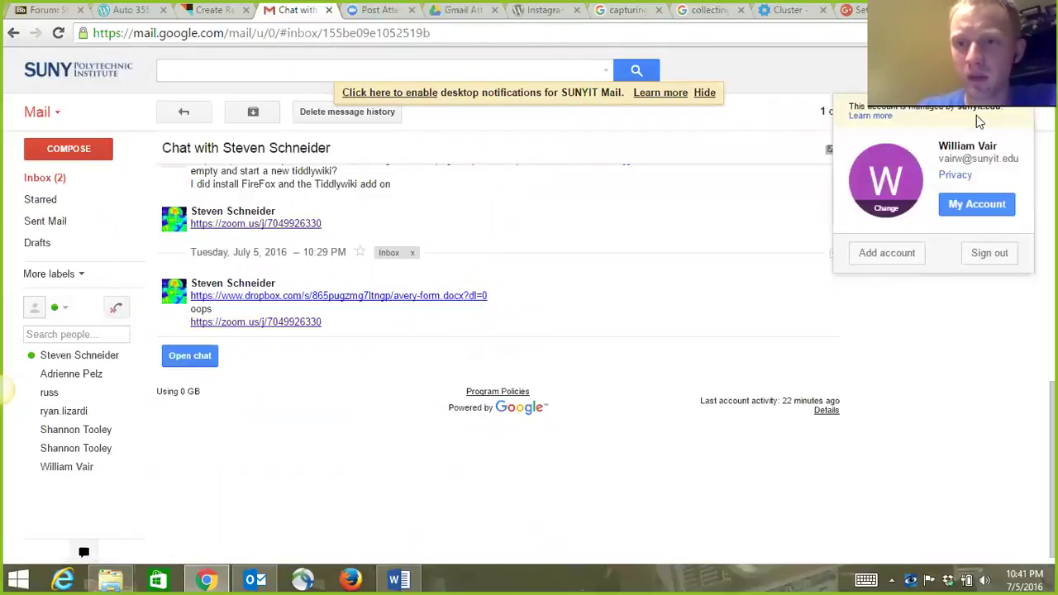
click(991, 258)
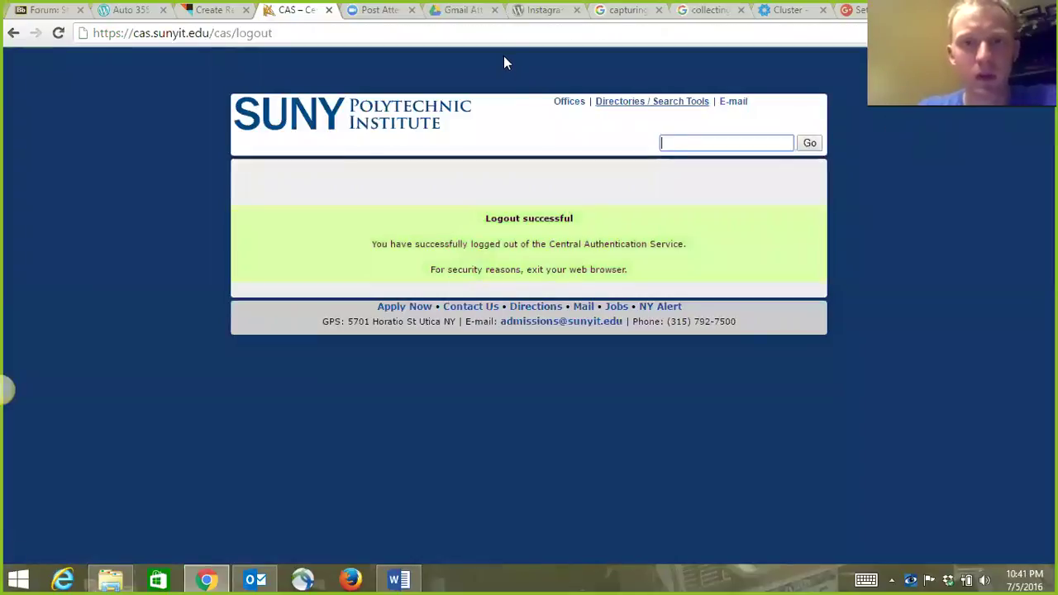
Load Google by entering 'goo' in the address bar.
key(ctrl+l)
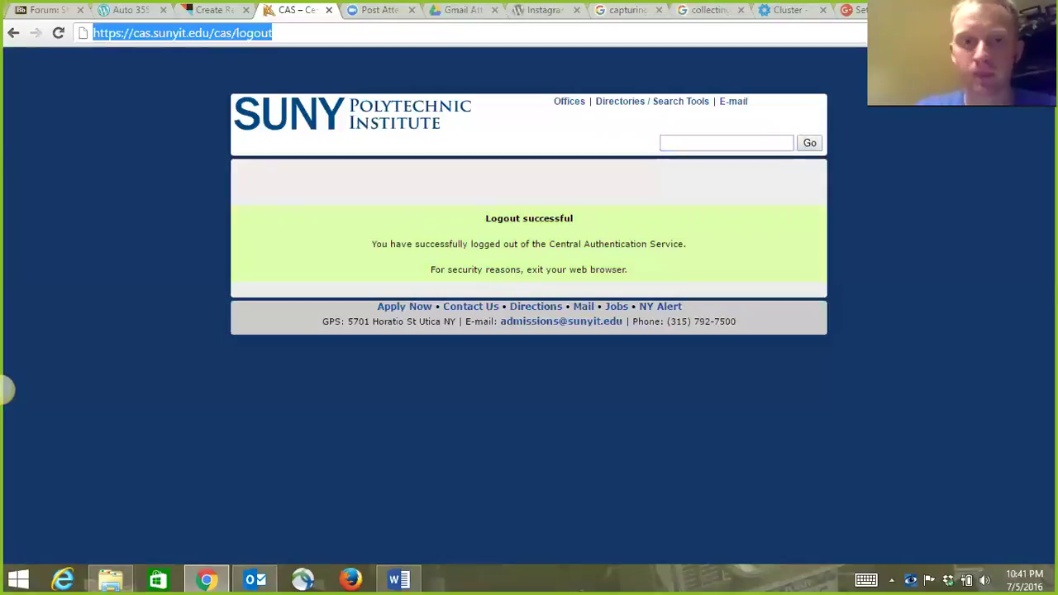
text(goo)
key(Return)
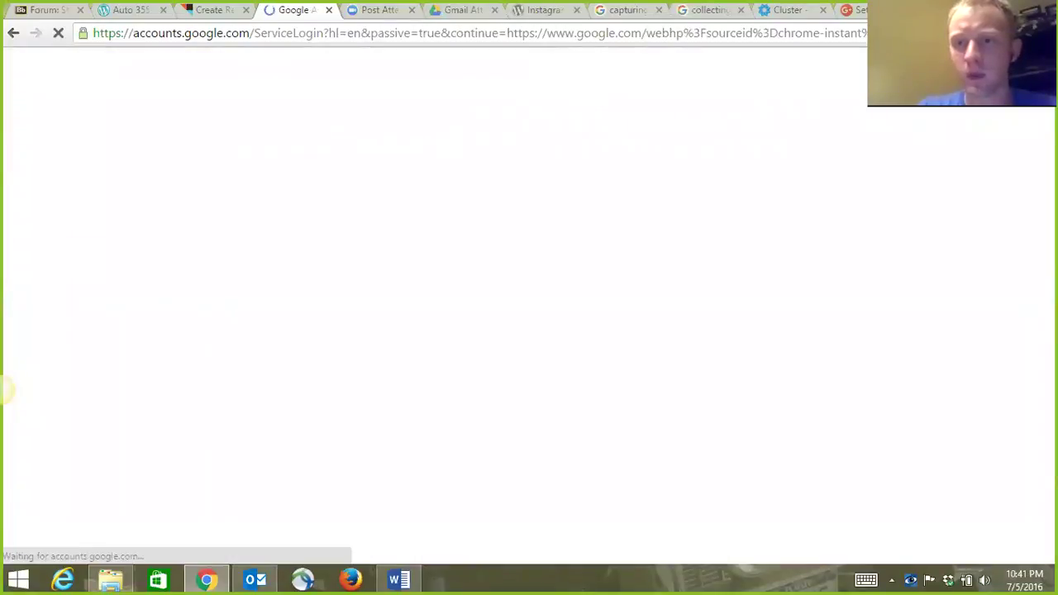
Sign in to Google with the lab account and its password.
click(493, 234)
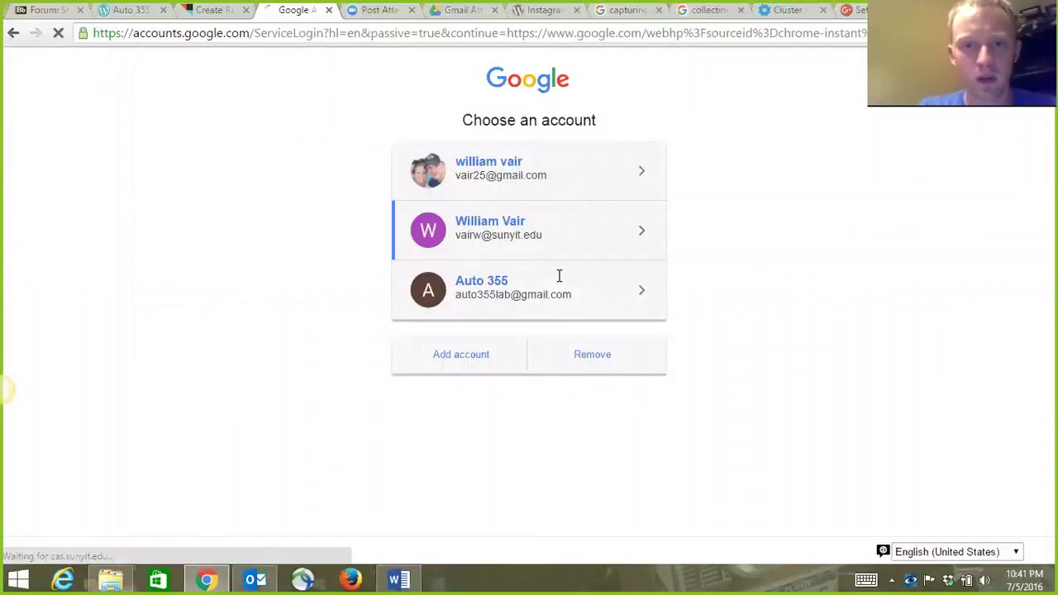
click(13, 33)
click(510, 296)
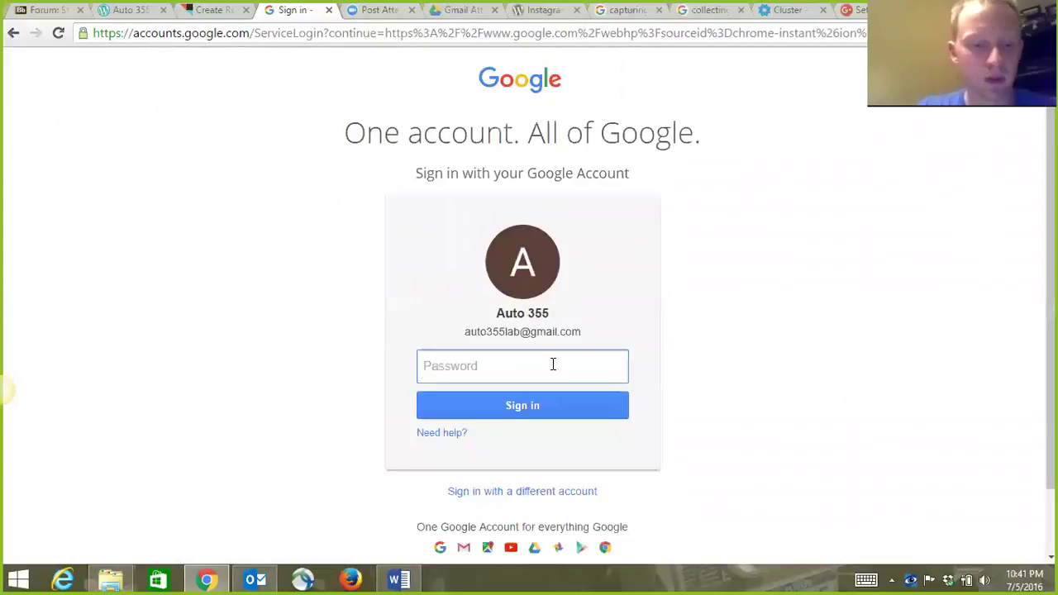
text(•)
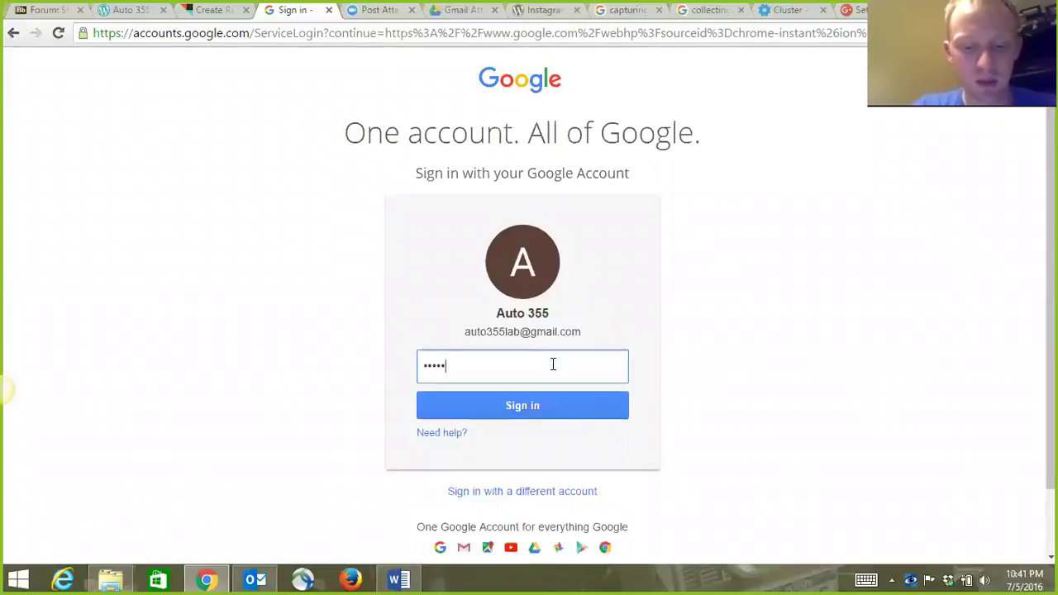
text(••••••••••)
key(Return)
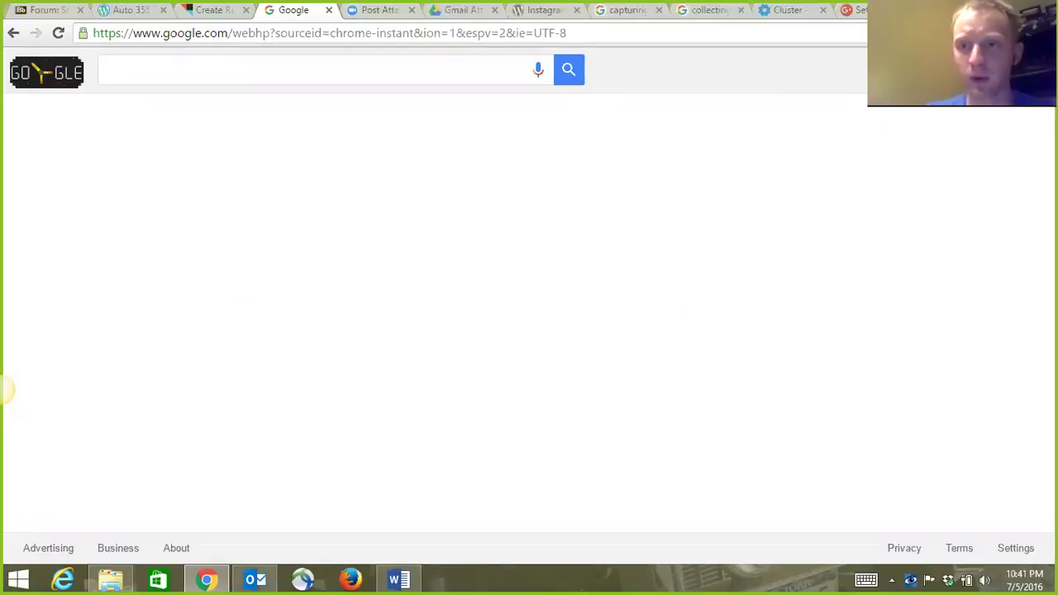
click(984, 73)
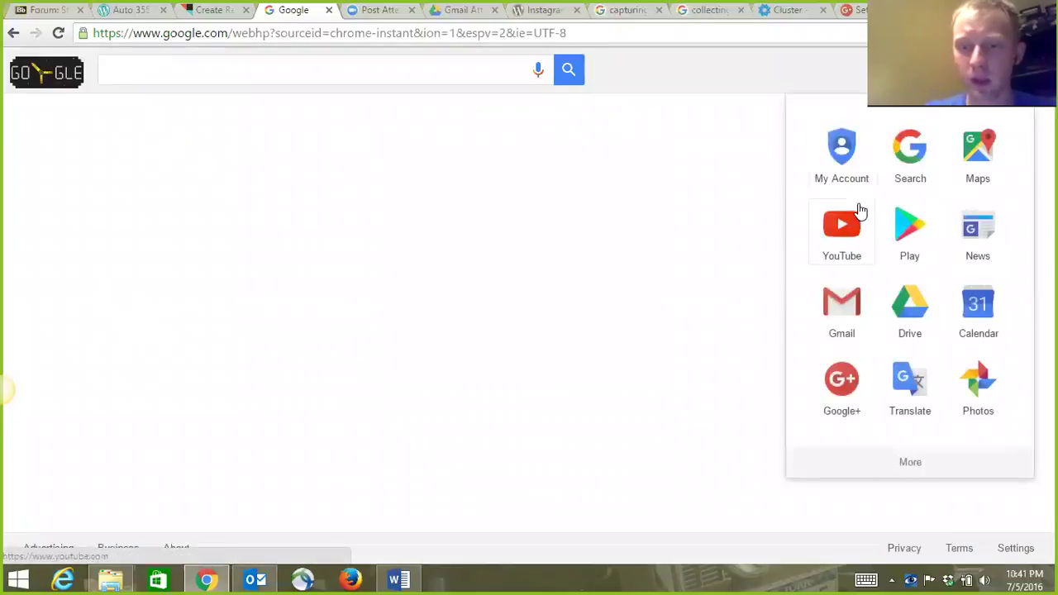
Open the lab account's Gmail inbox, then return to the IFTTT recipe tab.
click(851, 291)
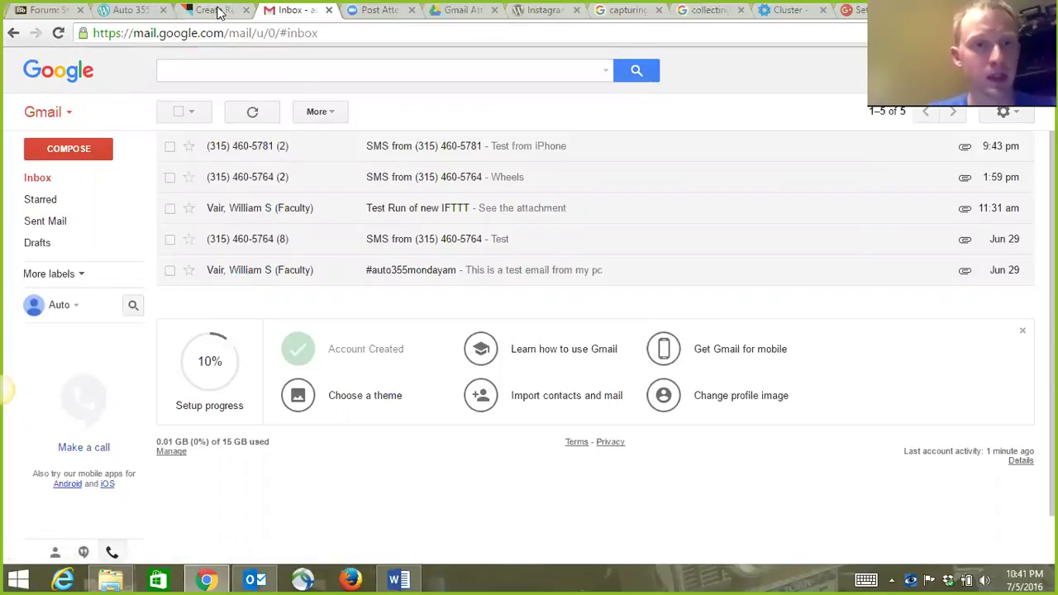
click(219, 11)
middle_click(273, 123)
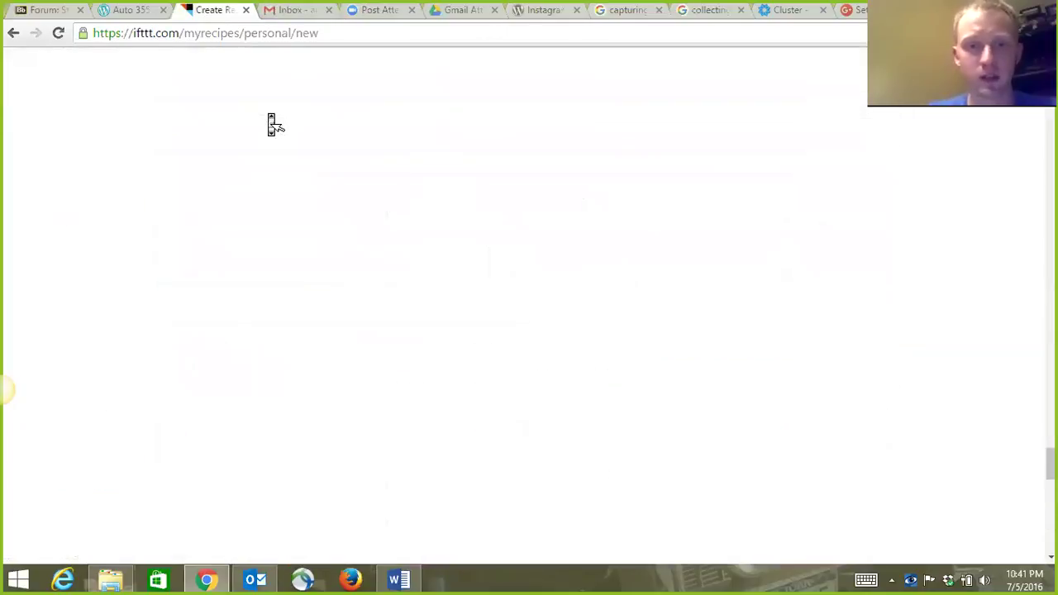
Abandon the unfinished recipe and go to My Recipes, confirming Leave.
click(460, 67)
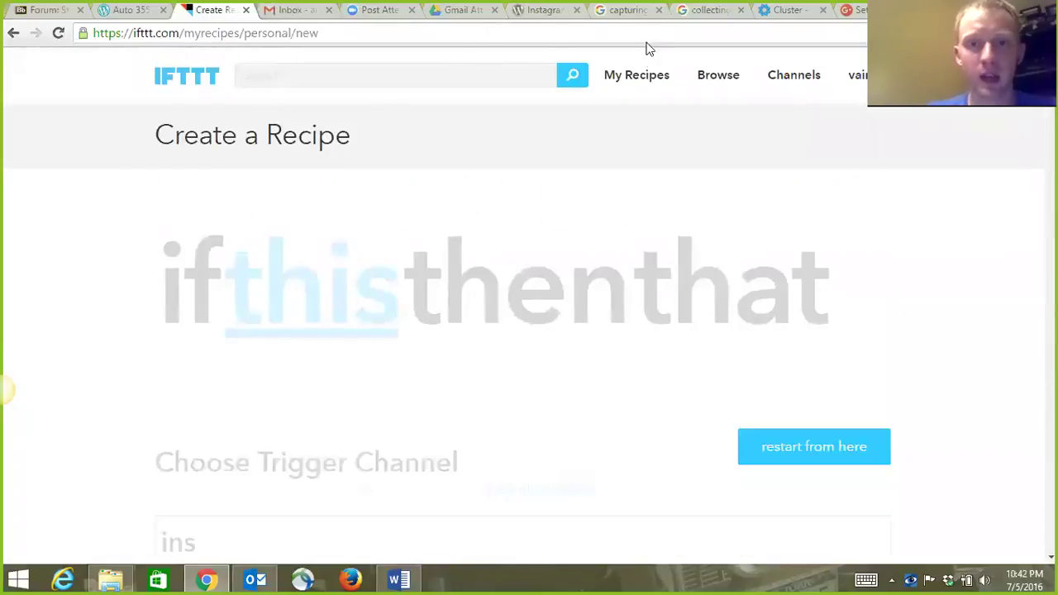
click(650, 76)
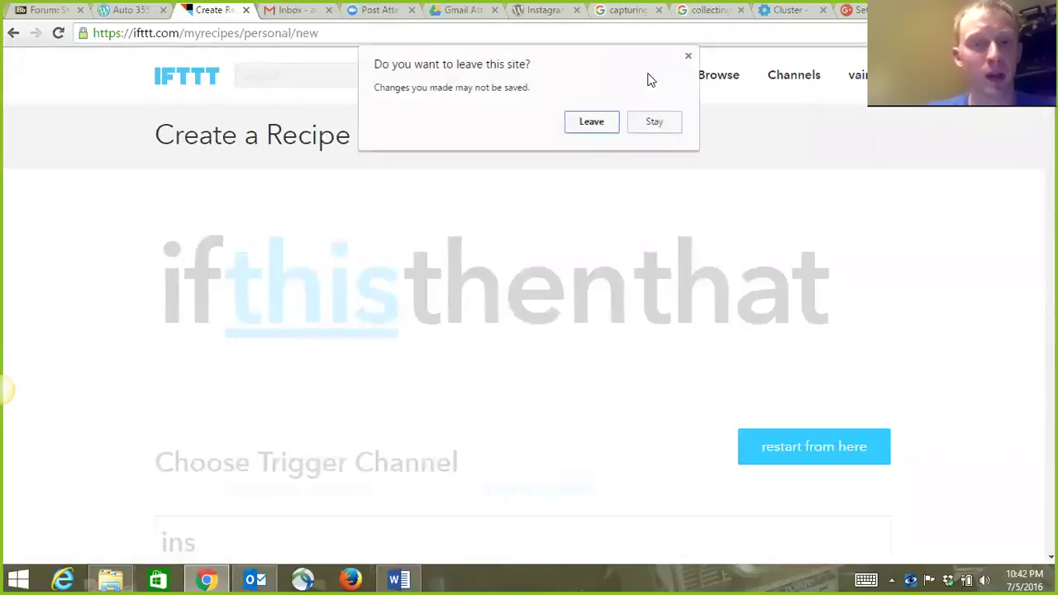
click(592, 122)
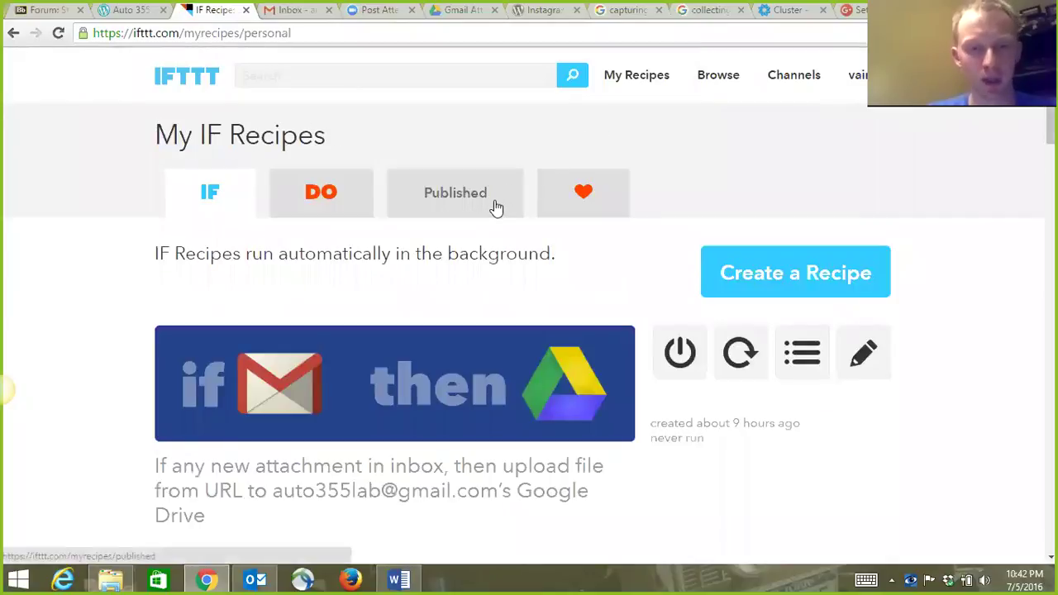
Scroll through My IF Recipes to review the Gmail-triggered Drive, WordPress and Dropbox recipes.
scroll(496, 206, down, 3)
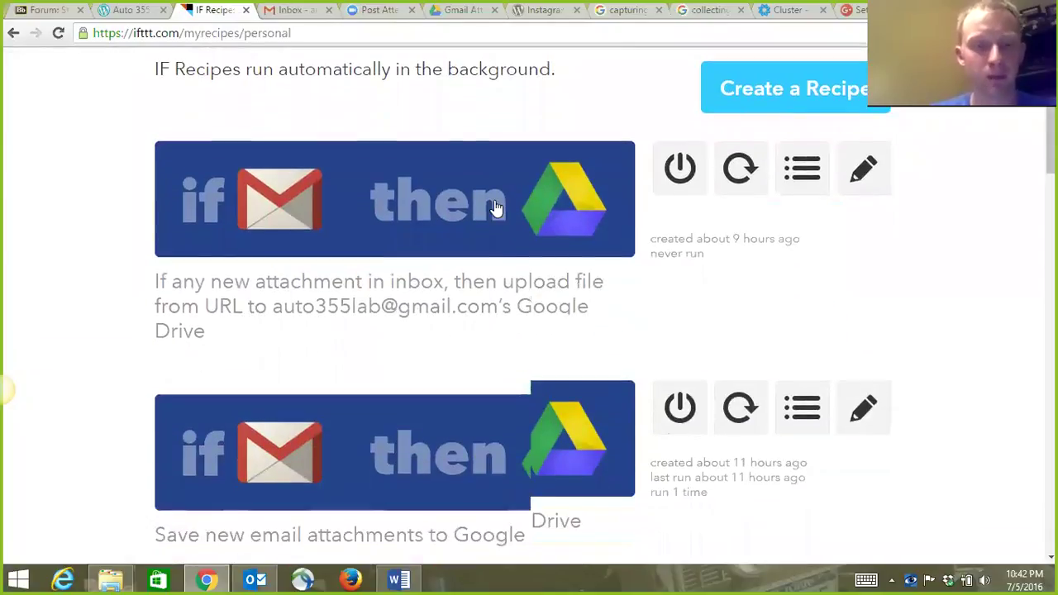
scroll(496, 206, down, 4)
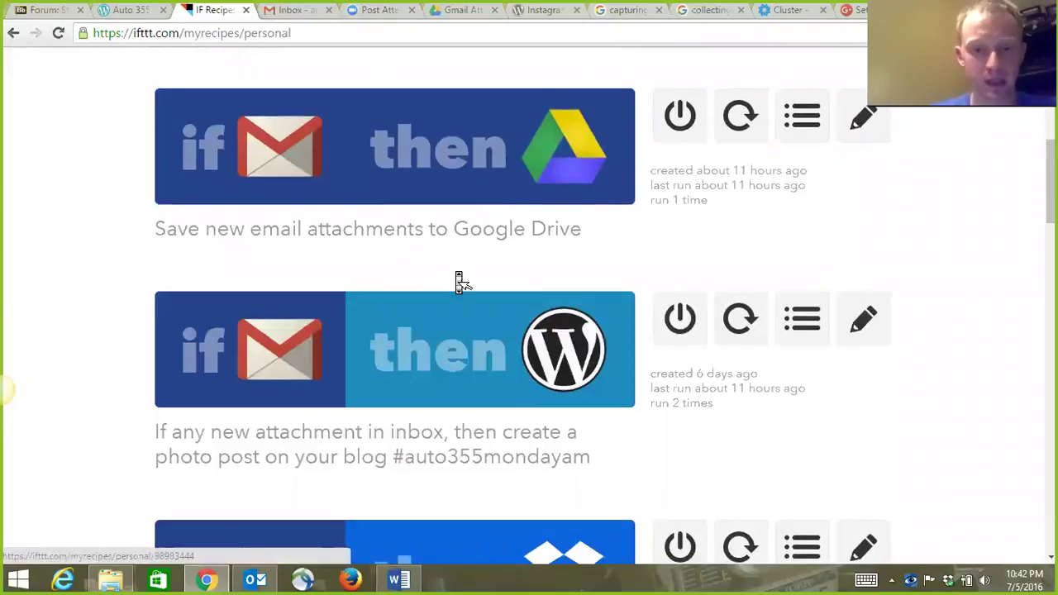
scroll(461, 282, down, 8)
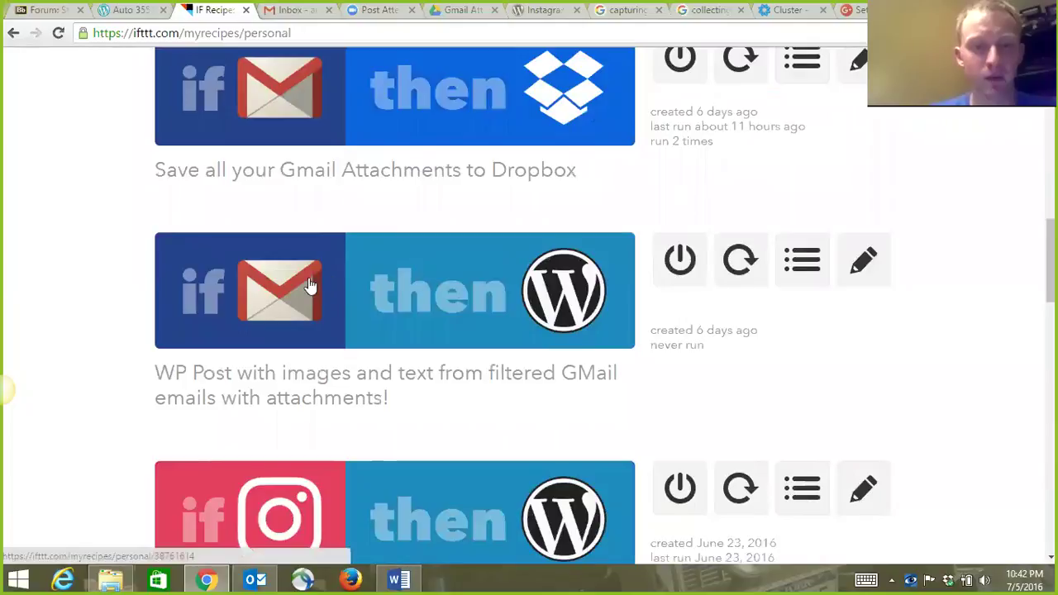
scroll(515, 297, up, 1)
scroll(485, 237, up, 2)
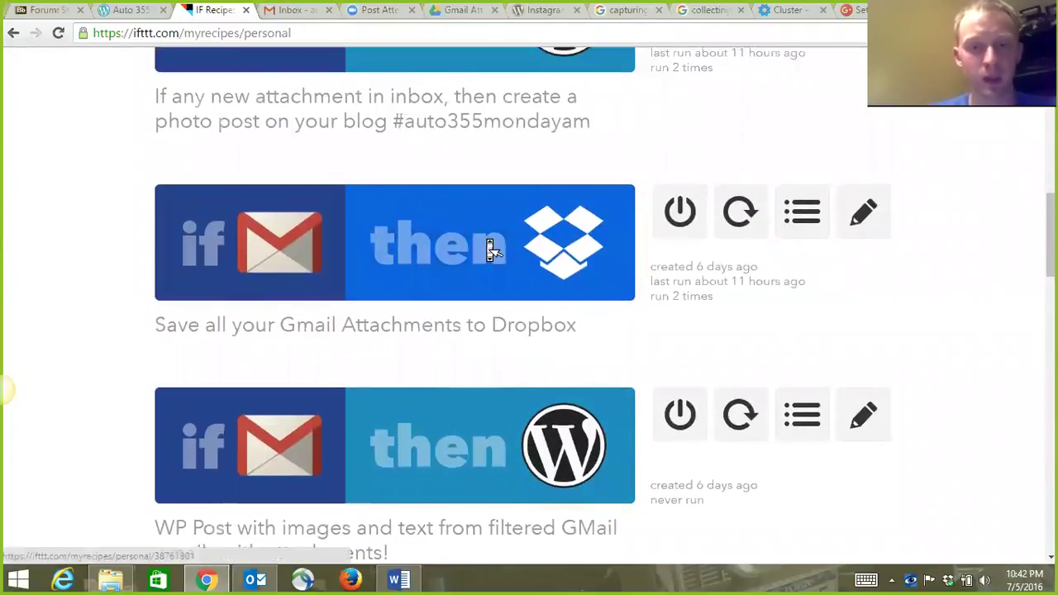
scroll(488, 248, up, 2)
scroll(490, 248, up, 9)
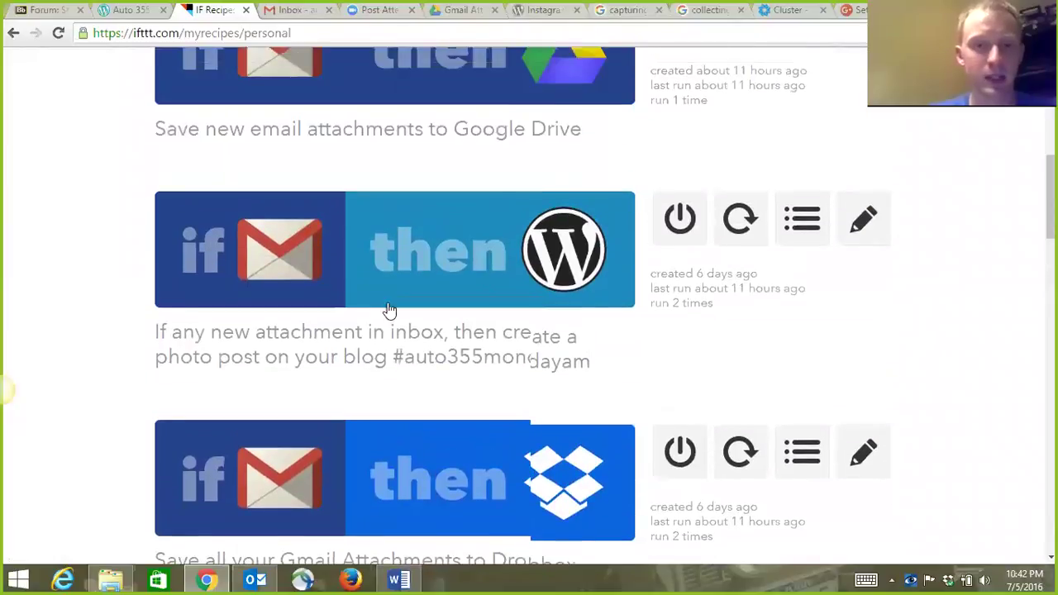
scroll(454, 331, up, 3)
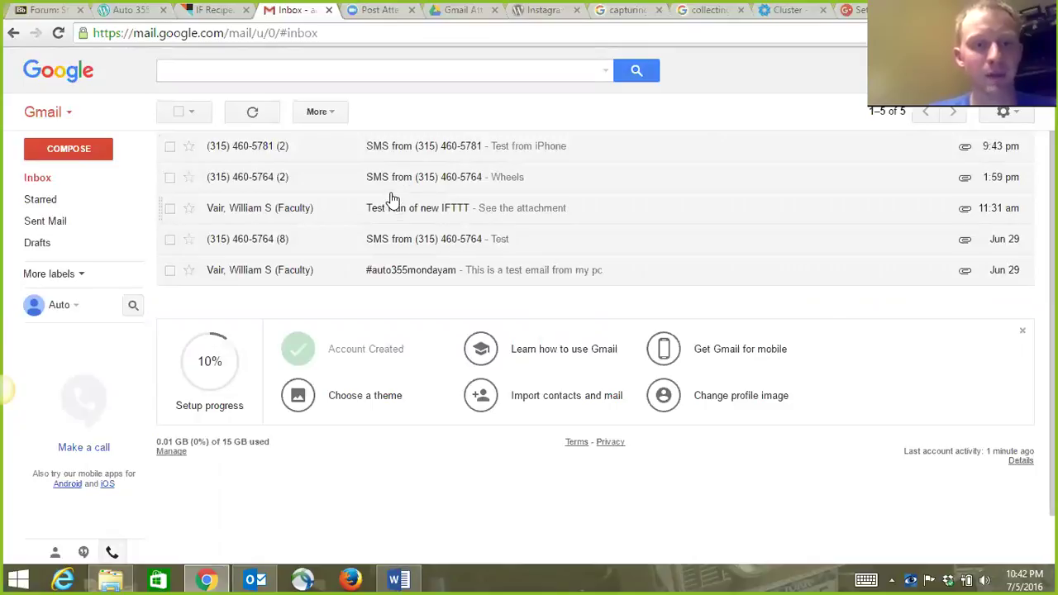
click(437, 240)
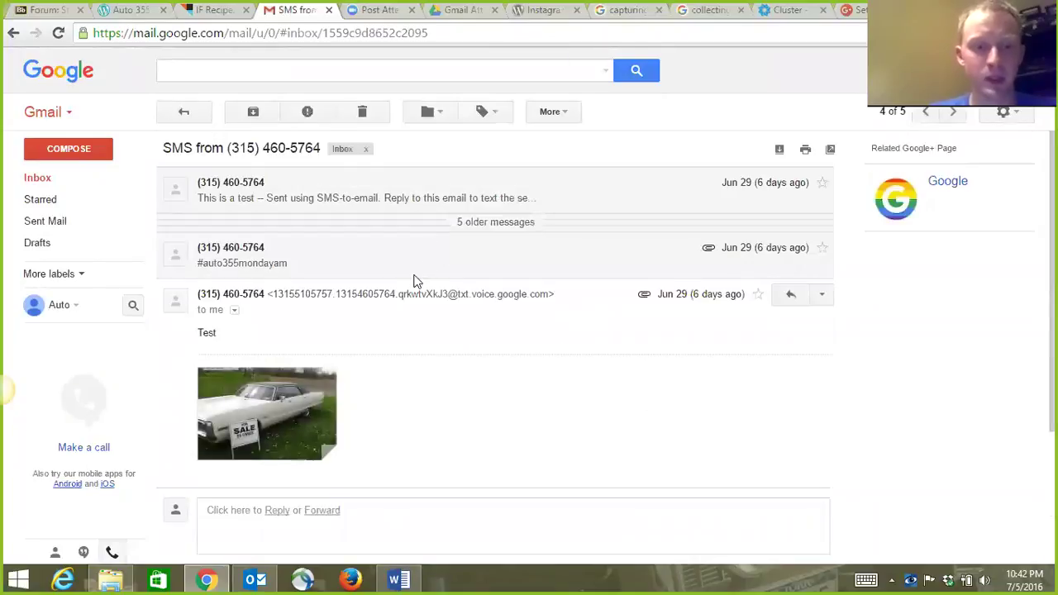
middle_click(386, 304)
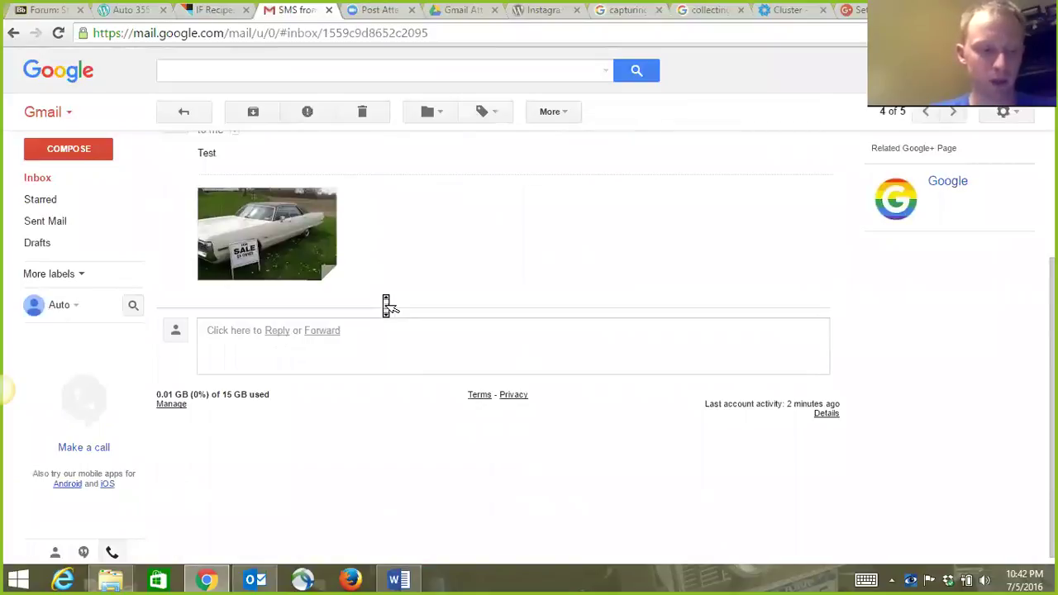
scroll(386, 304, up, 3)
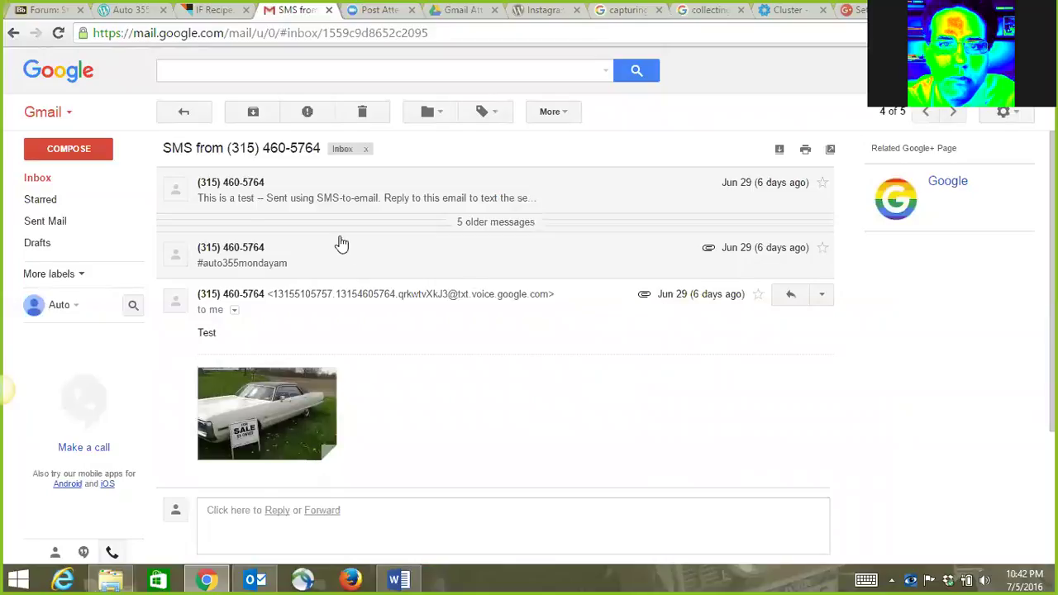
click(47, 177)
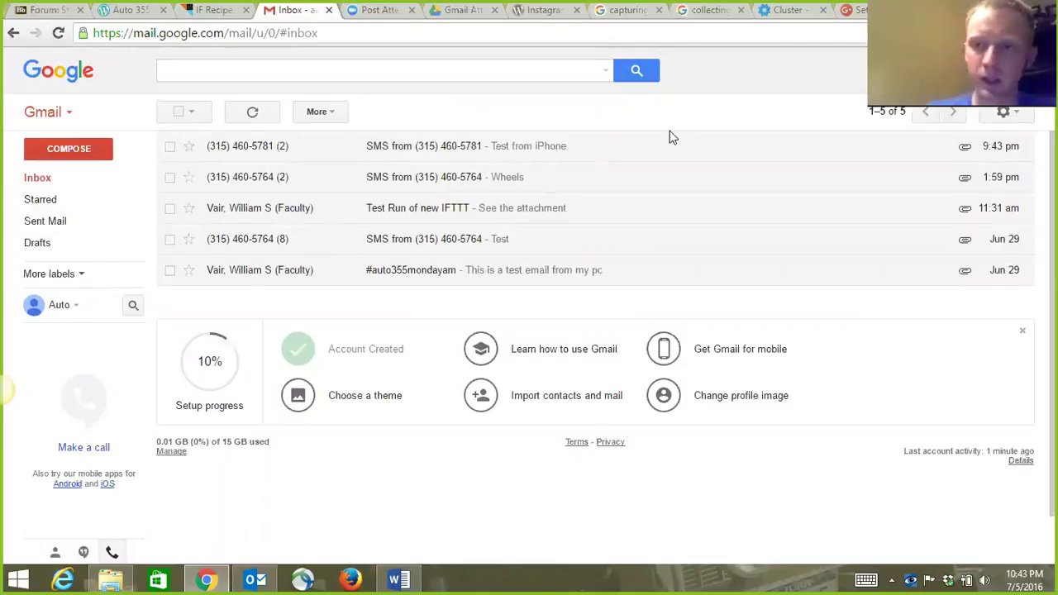
click(975, 70)
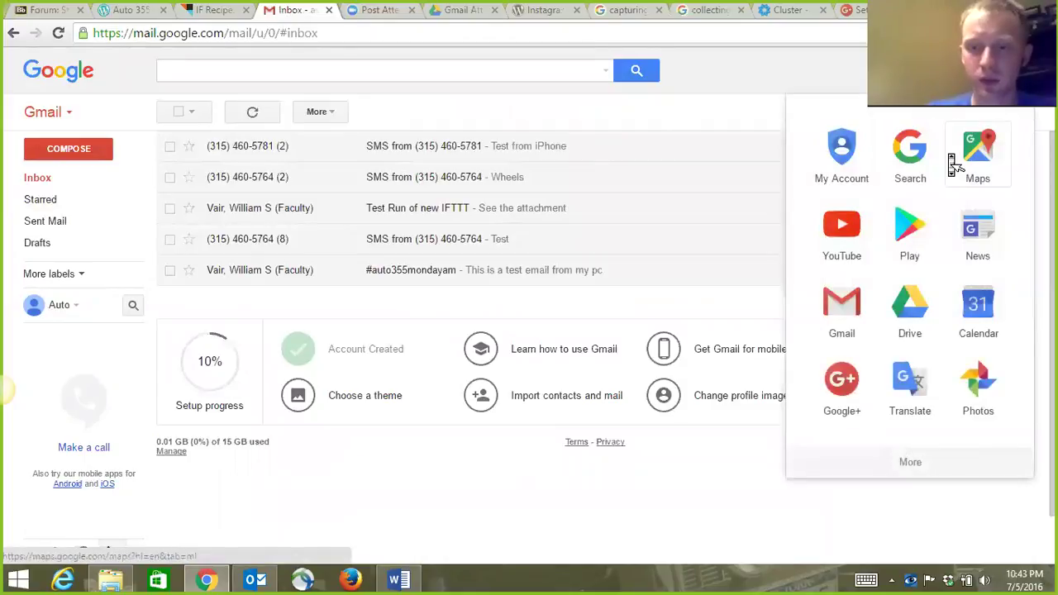
scroll(955, 166, down, 2)
scroll(953, 165, down, 2)
scroll(952, 164, up, 4)
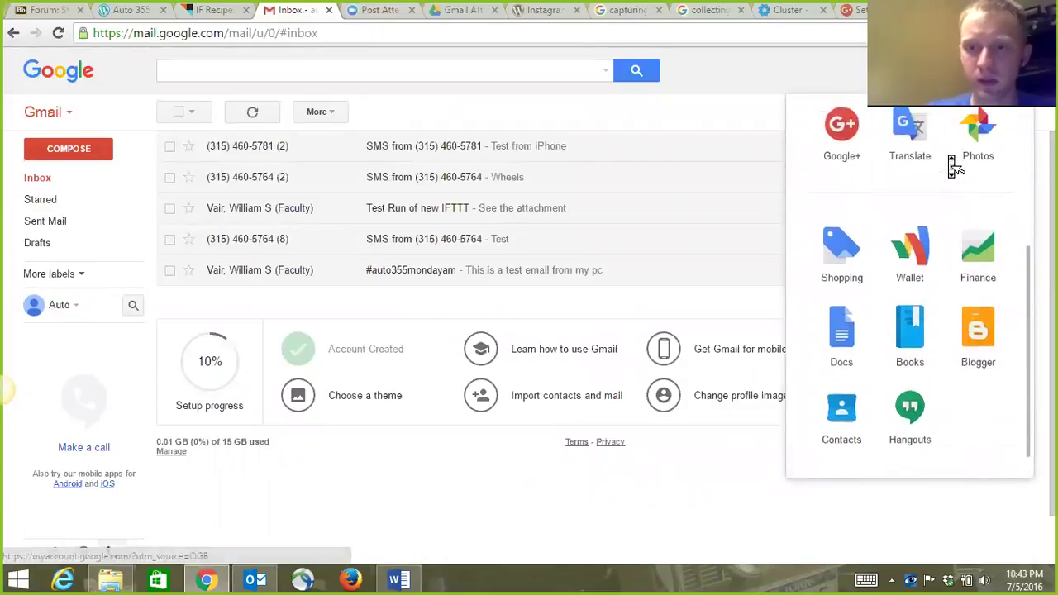
click(721, 122)
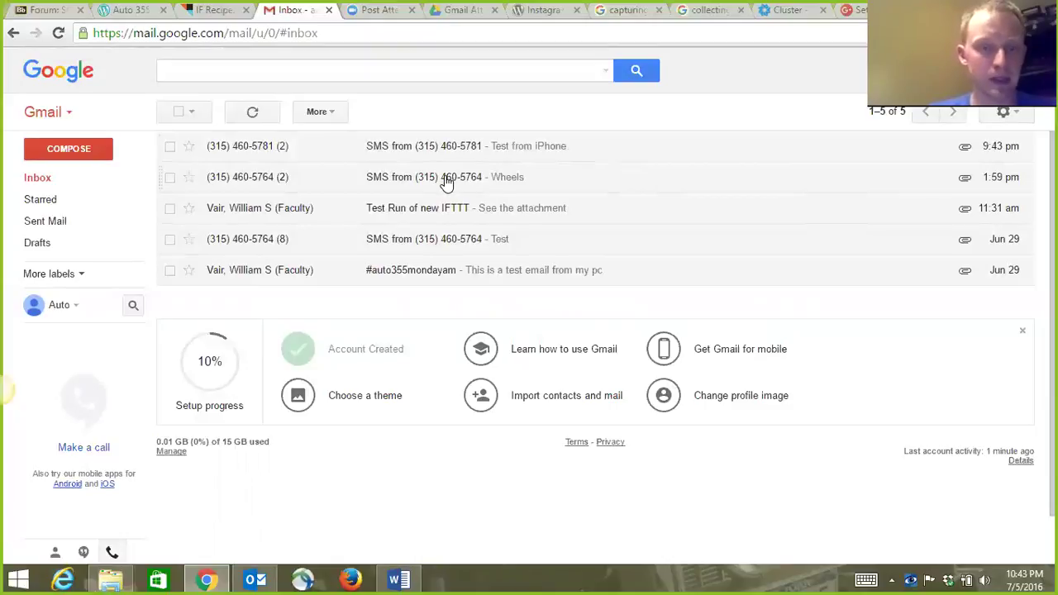
Read the 'Test Run of new IFTTT' email, then return to the inbox.
click(424, 217)
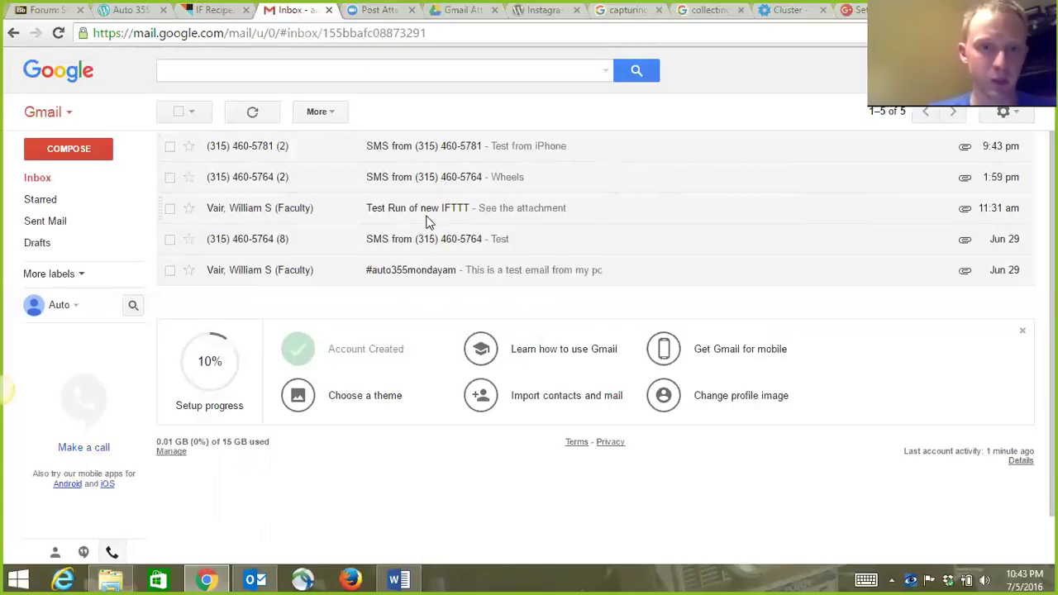
scroll(352, 287, down, 3)
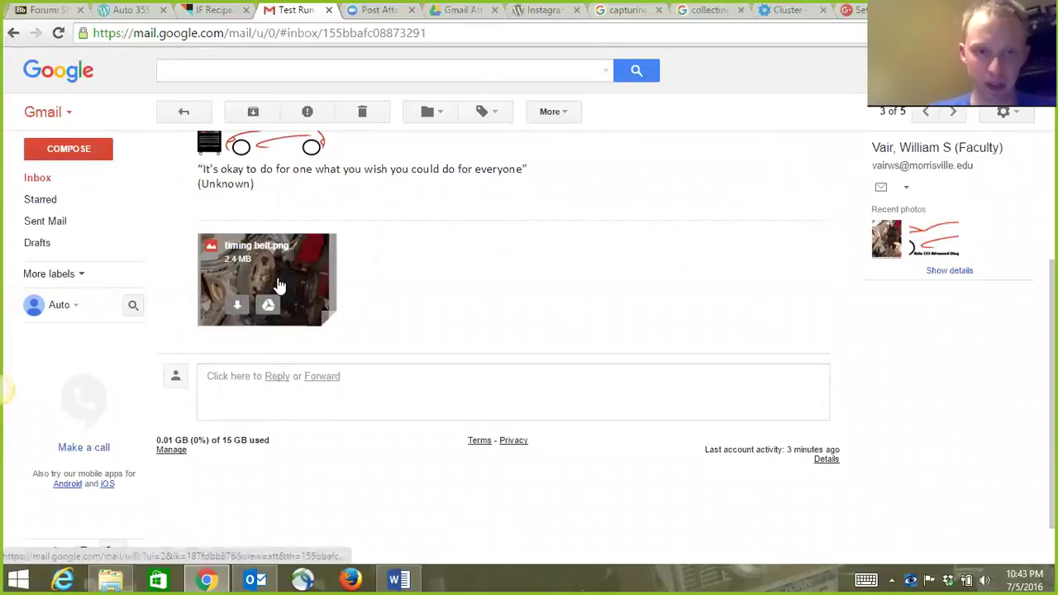
scroll(291, 290, up, 3)
click(33, 178)
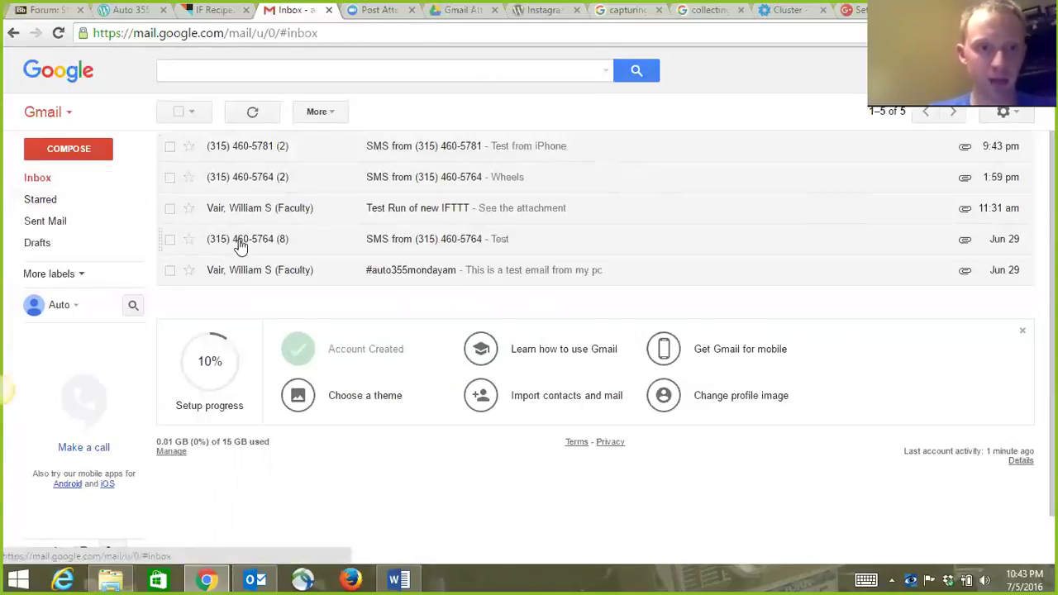
View the SMS conversation with the Wheels photo of four wheels.
click(255, 177)
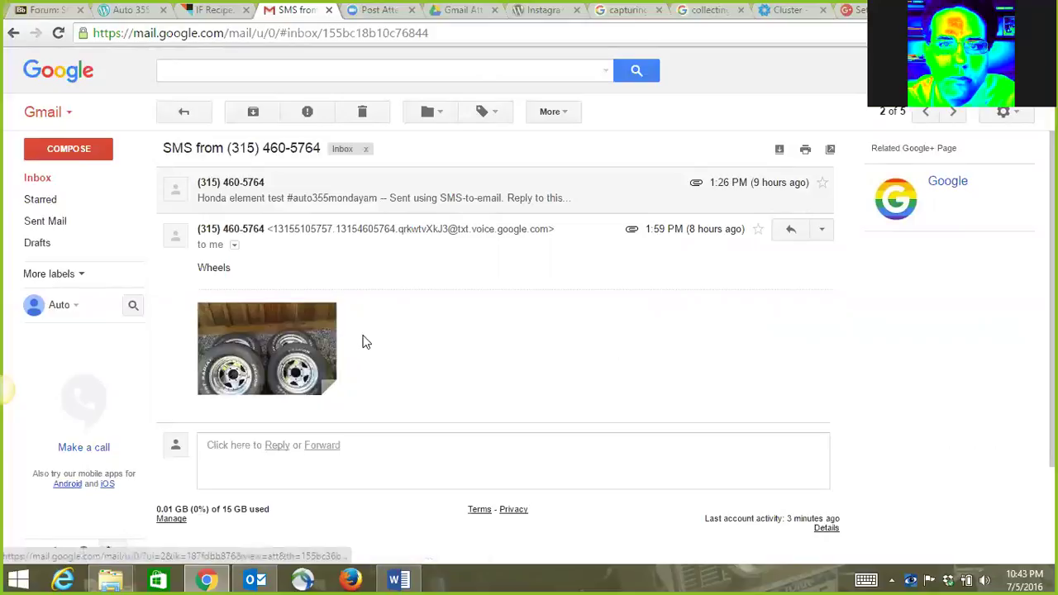
mouse_move(324, 385)
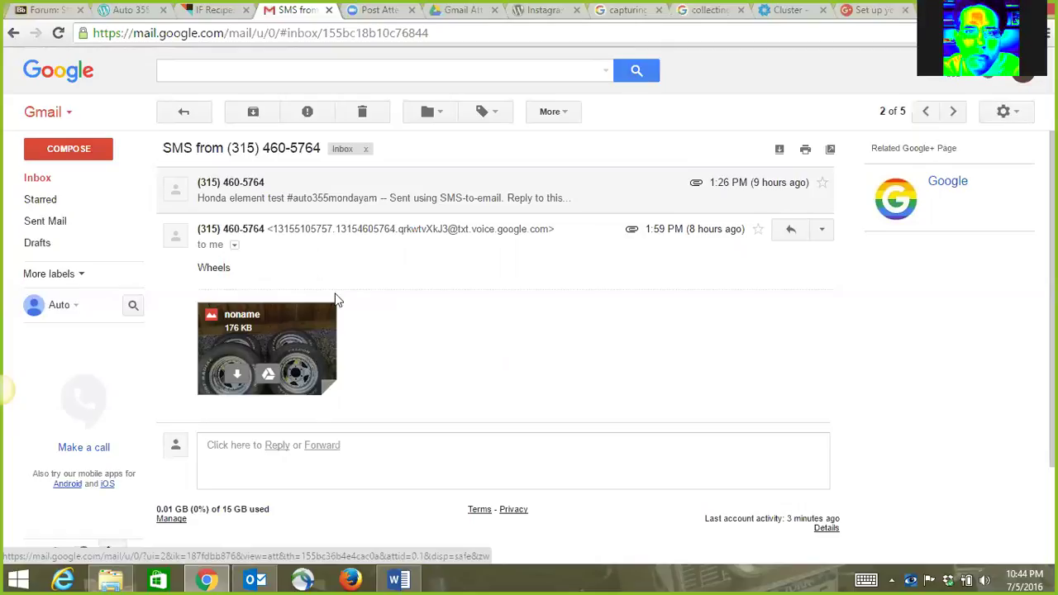
click(217, 10)
Search recipes for 'flicker', browse the 302 results, then return to My IF Recipes.
scroll(356, 165, up, 2)
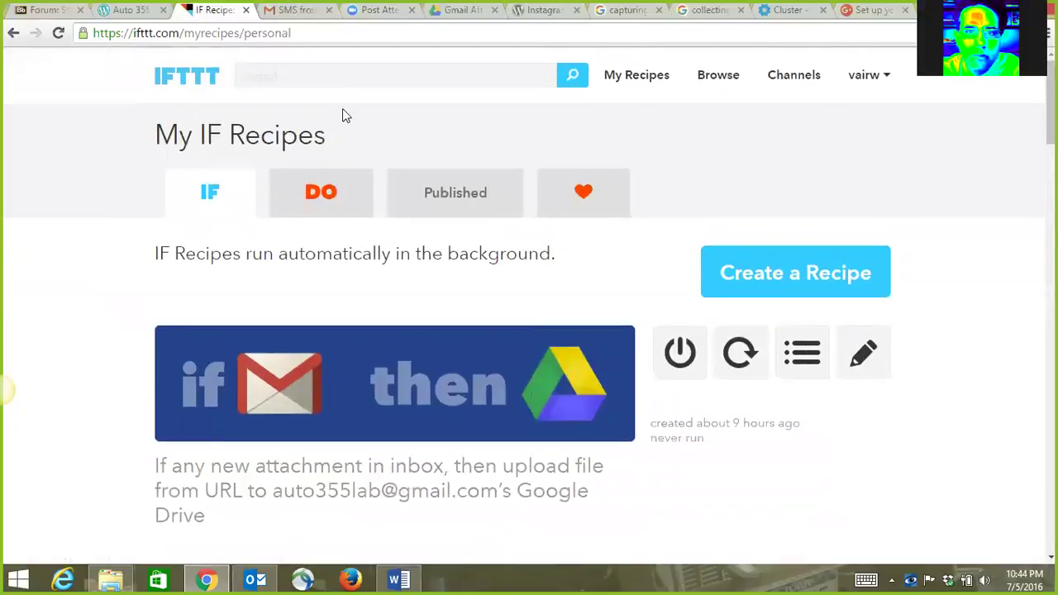
text(flicker)
key(Return)
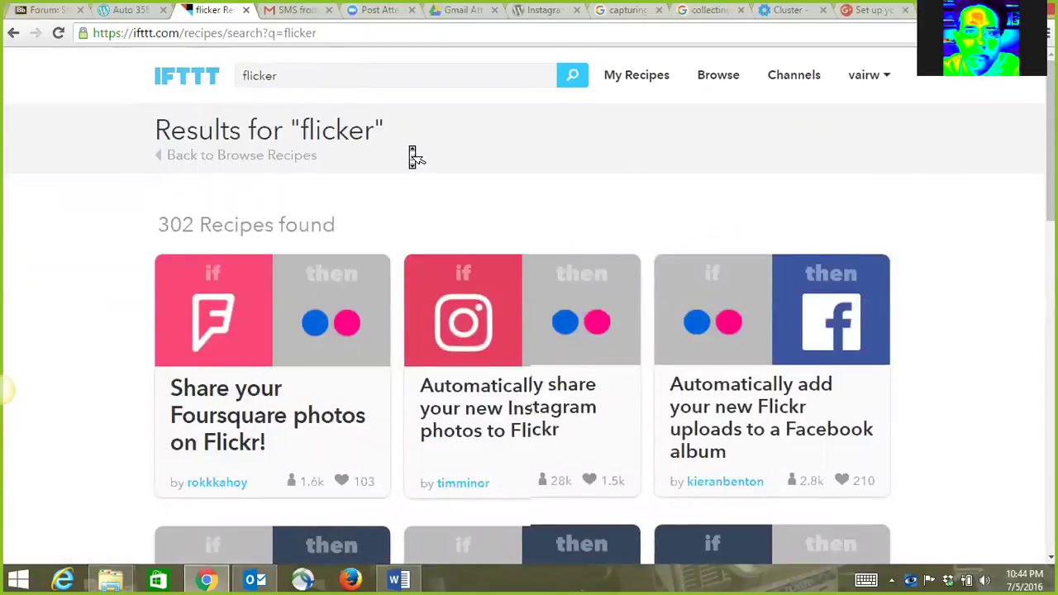
scroll(414, 156, down, 1)
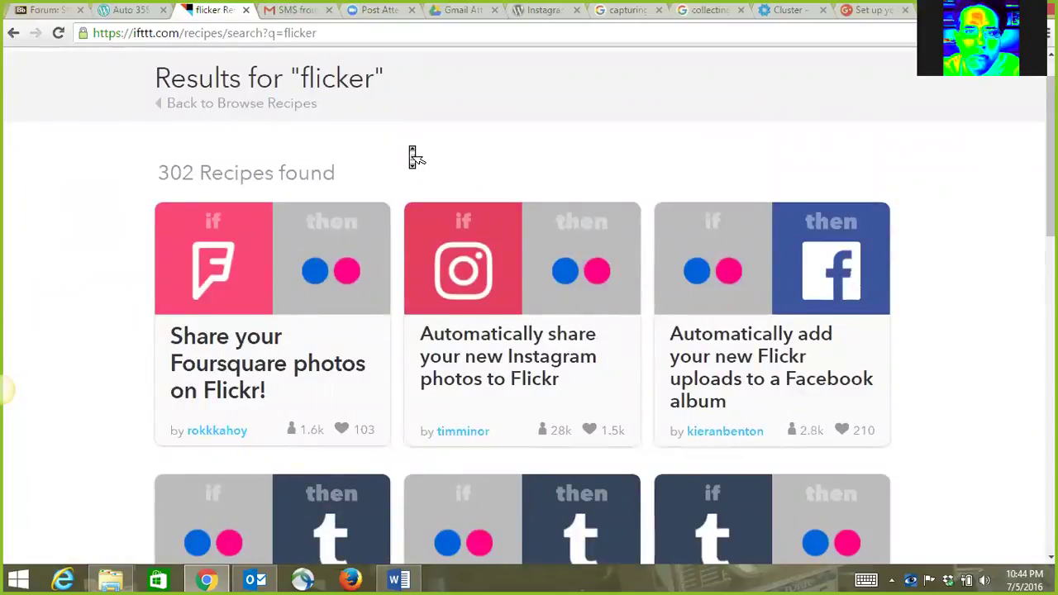
scroll(414, 157, down, 1)
scroll(413, 141, up, 2)
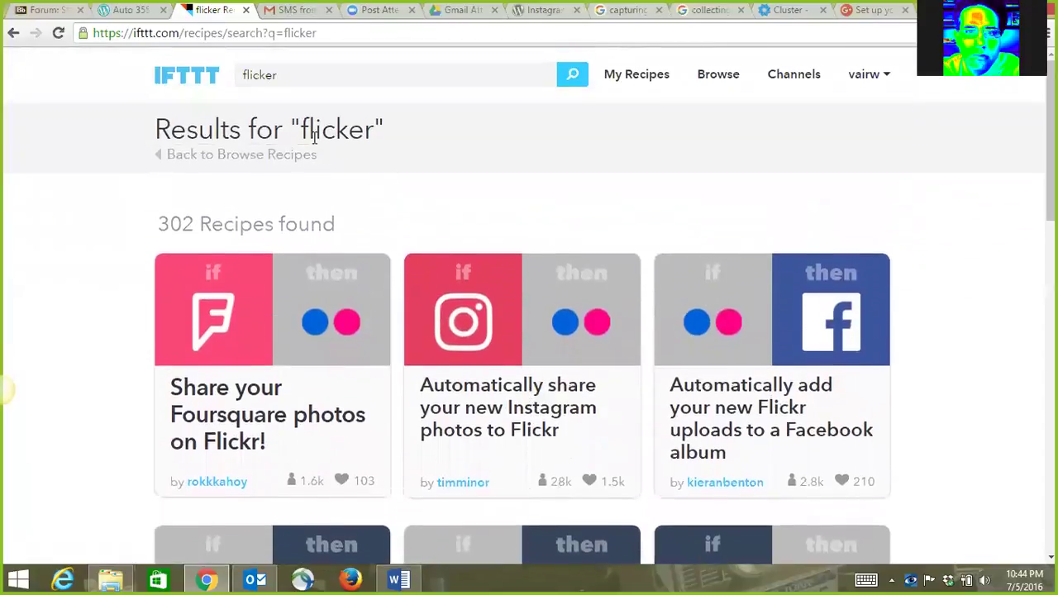
click(515, 66)
key(Return)
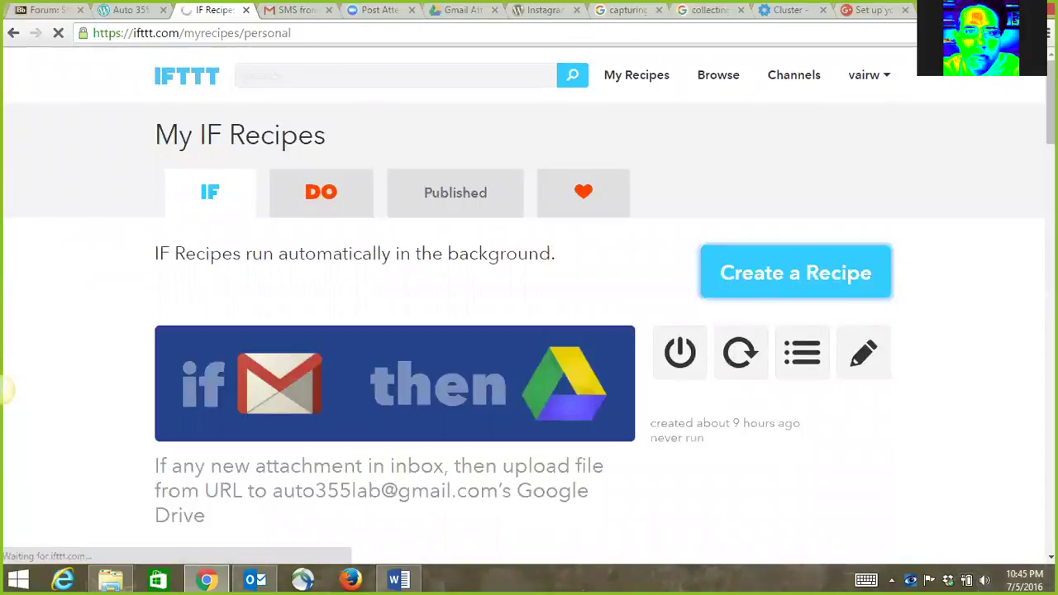
Search IFTTT recipes for Flickr, then go back to Create a Recipe.
click(297, 73)
text(fl)
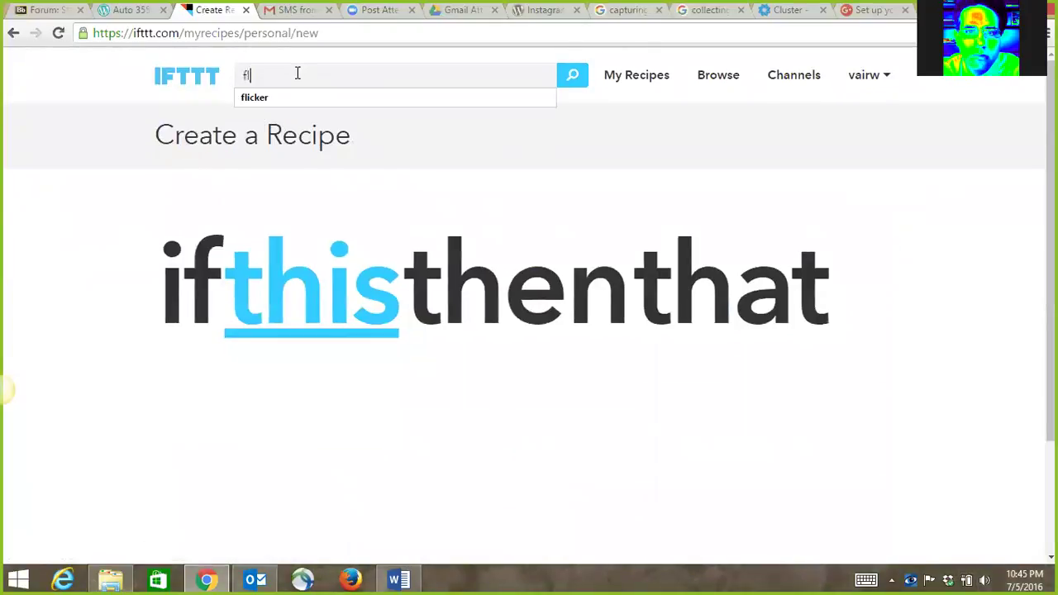
click(291, 99)
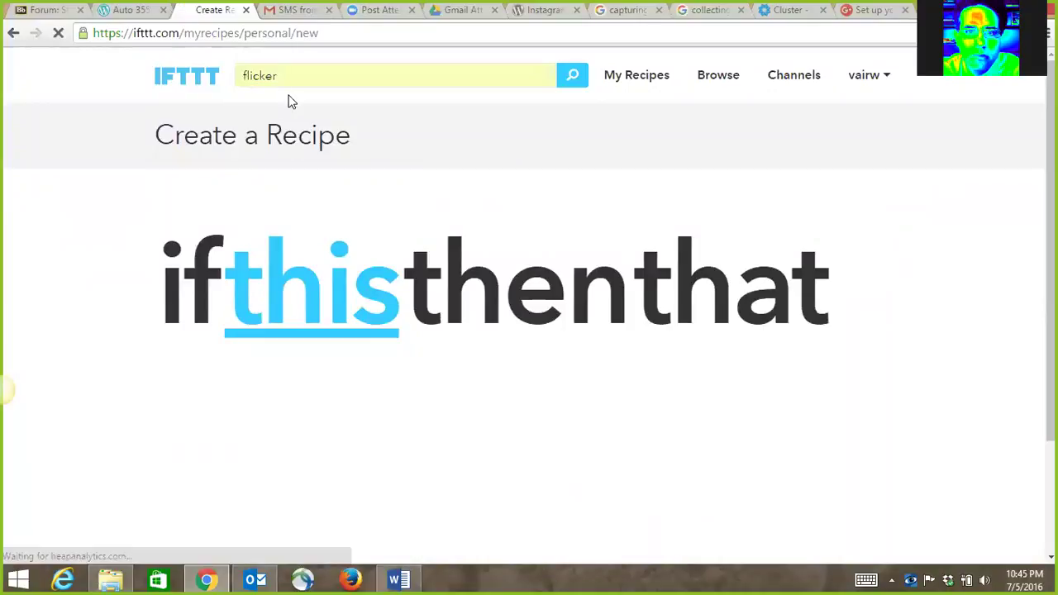
click(14, 33)
Choose Flickr as the new recipe's trigger channel by searching 'flick'.
click(272, 295)
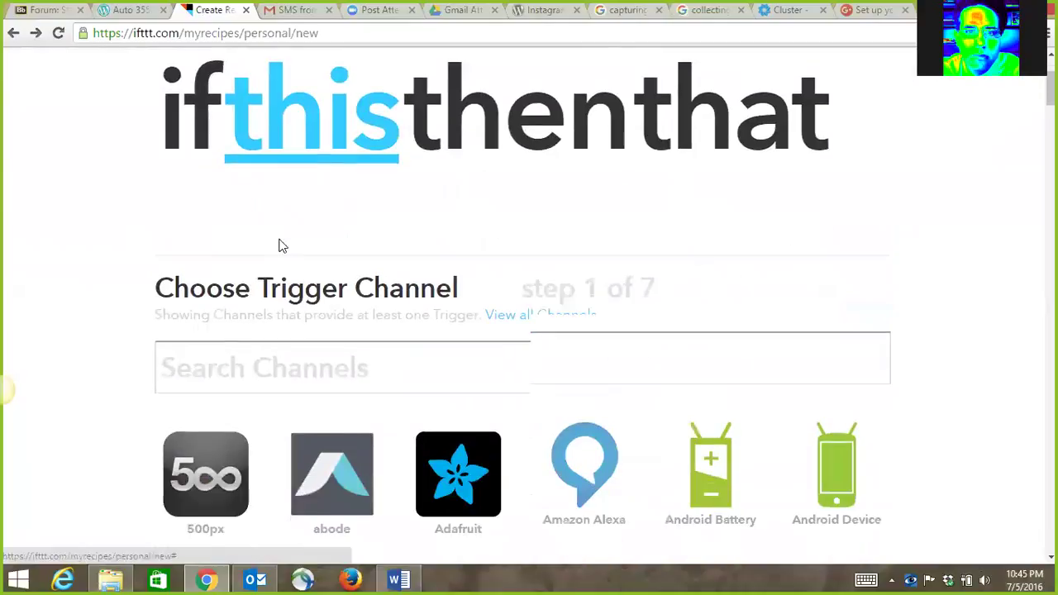
click(279, 184)
text(flicker)
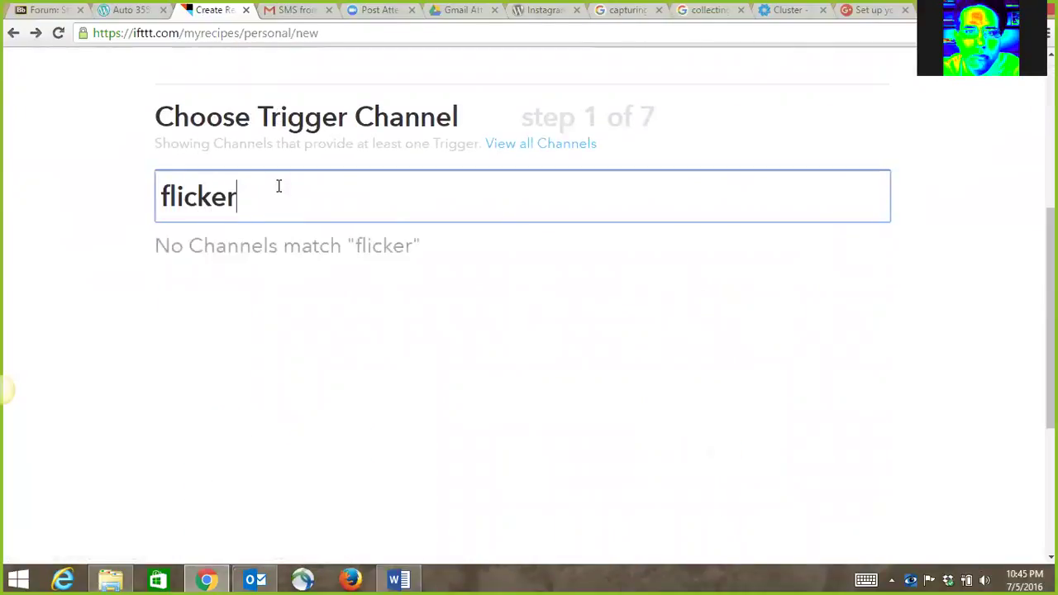
key(BackSpace)
key(BackSpace)
click(202, 309)
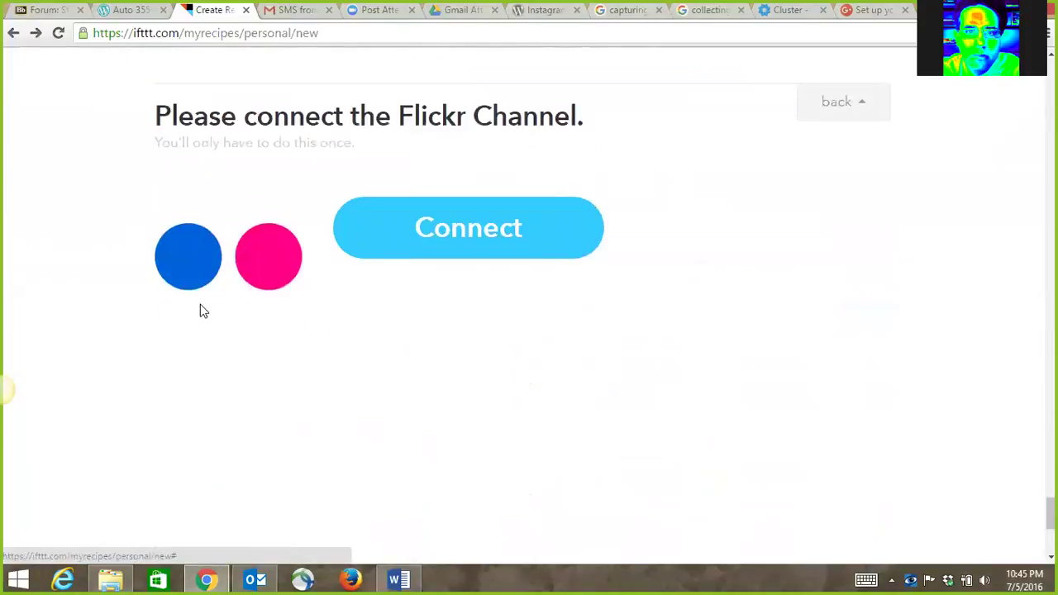
Go back from Connect Flickr to Choose Trigger Channel, keeping the 'flick' search.
scroll(276, 241, down, 1)
scroll(277, 241, up, 1)
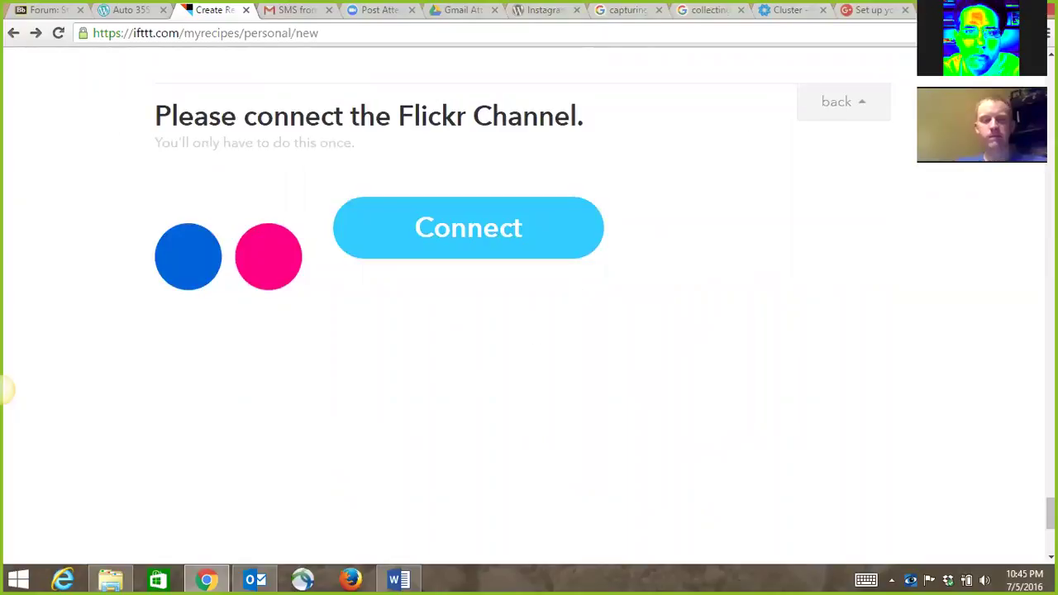
mouse_move(206, 579)
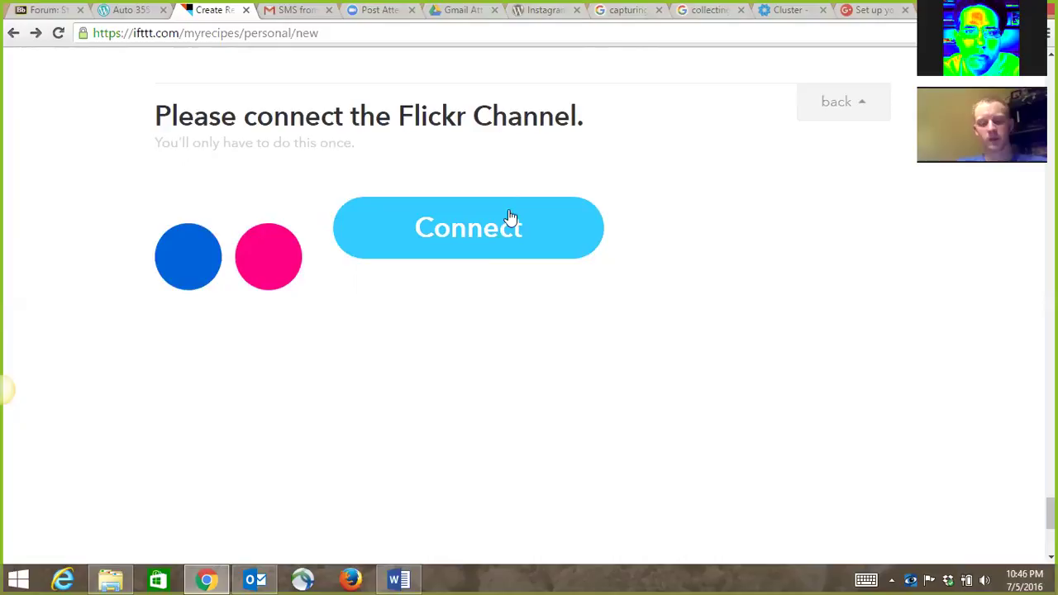
mouse_move(255, 579)
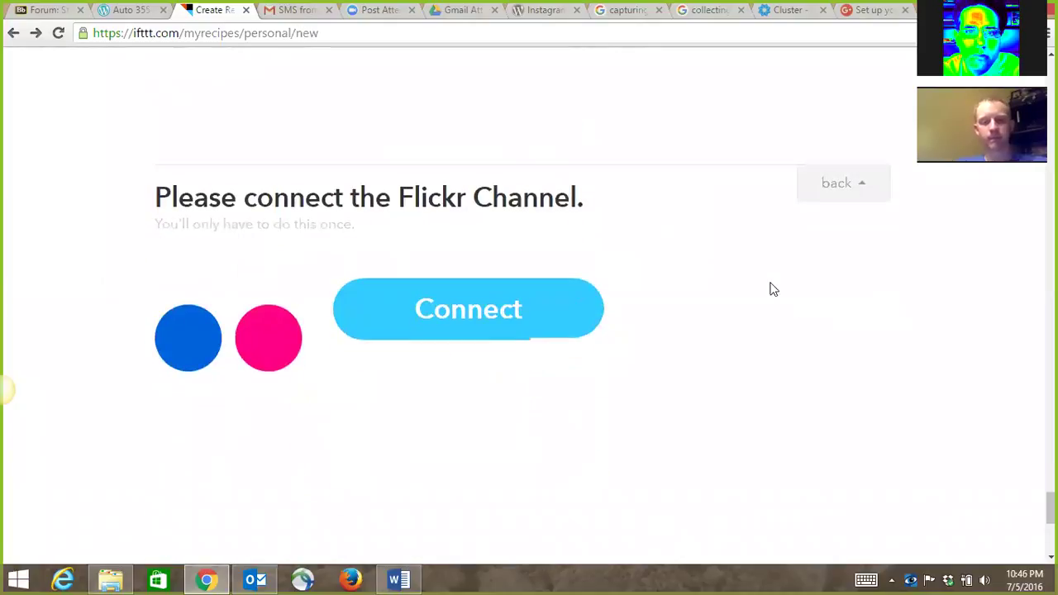
click(837, 189)
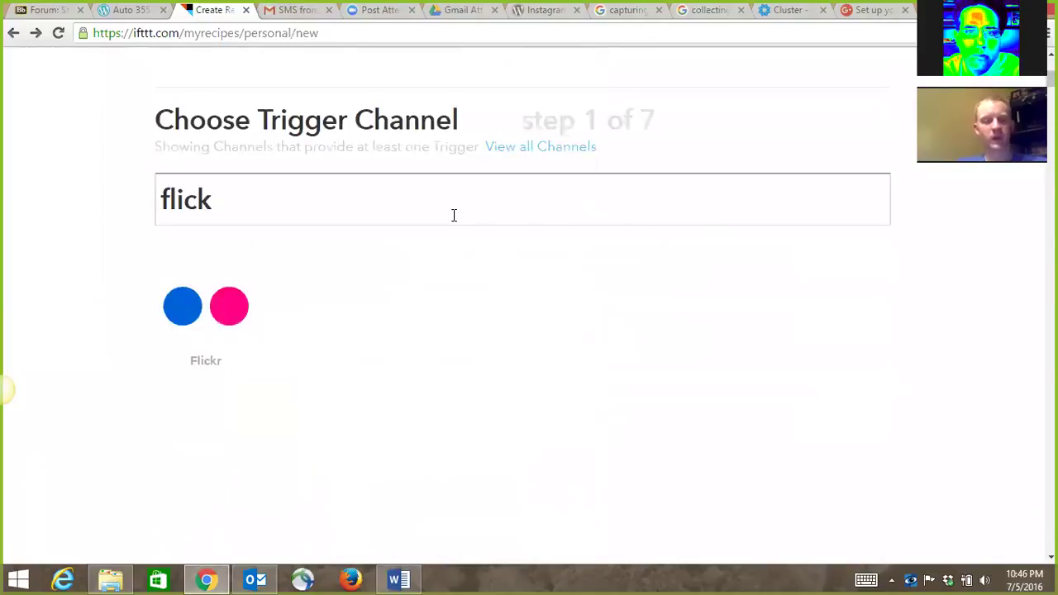
Replace the channel search with 'face' and pick Facebook as the trigger channel.
double_click(205, 205)
text(face)
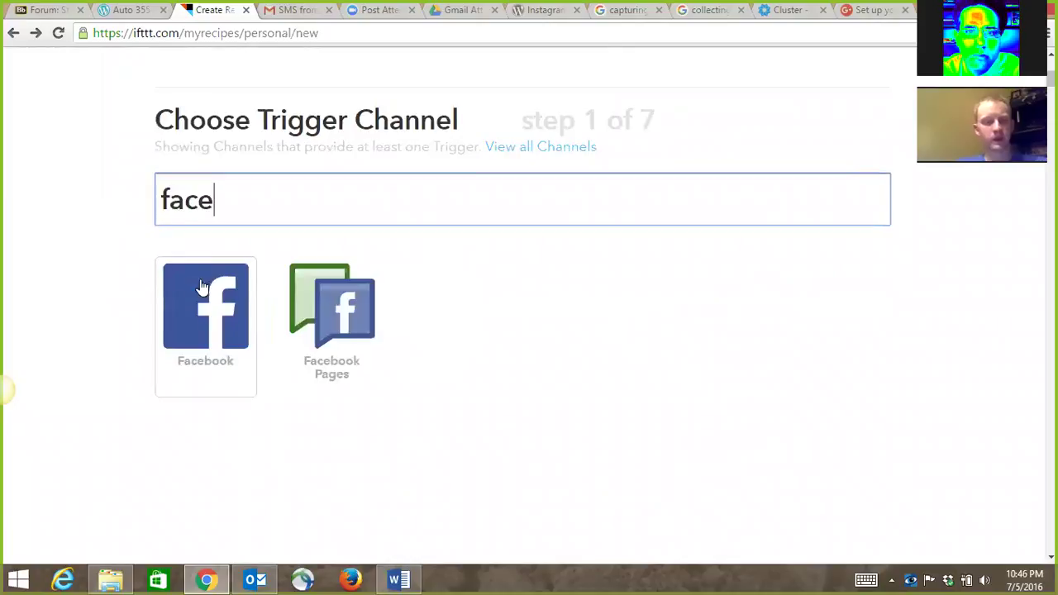
click(214, 296)
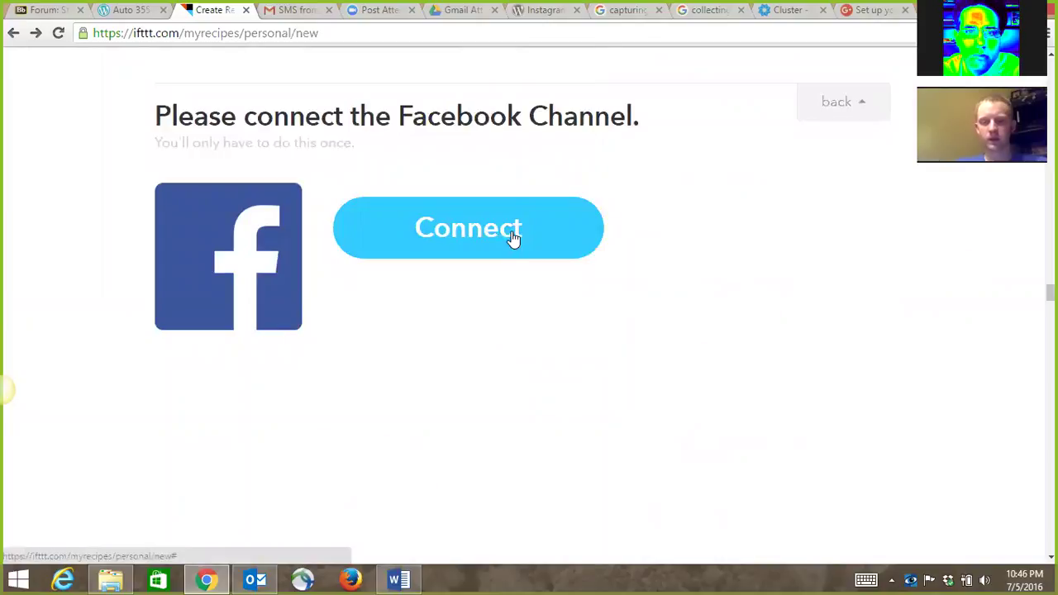
click(512, 237)
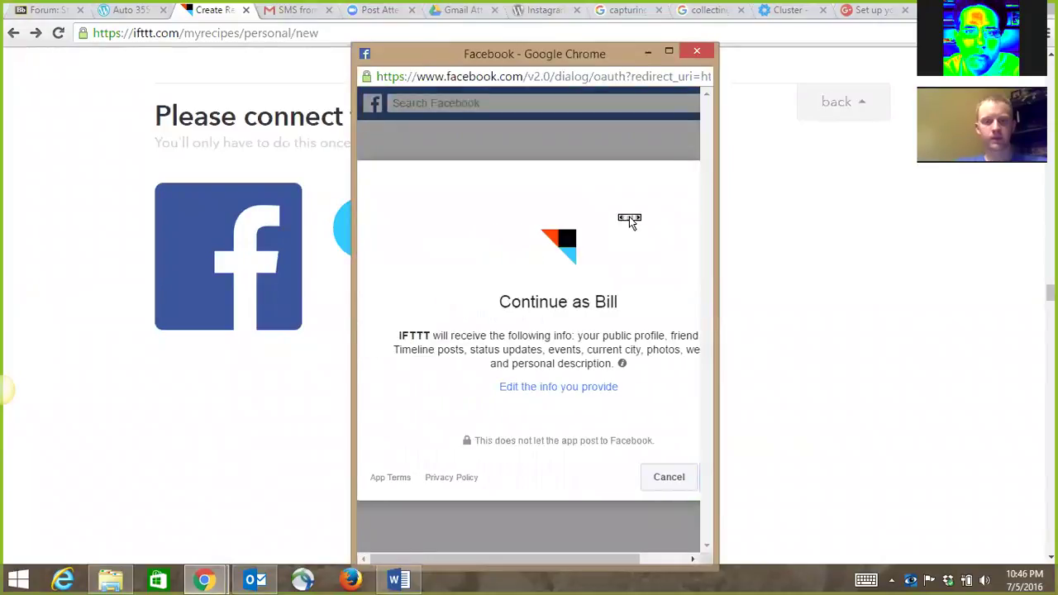
scroll(623, 225, right, 1)
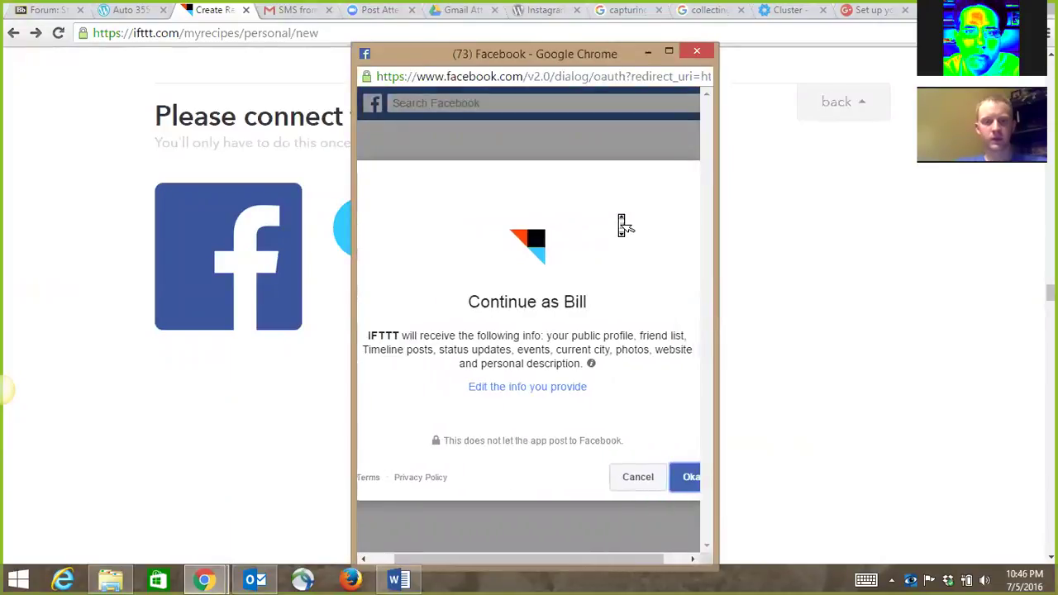
scroll(623, 225, right, 1)
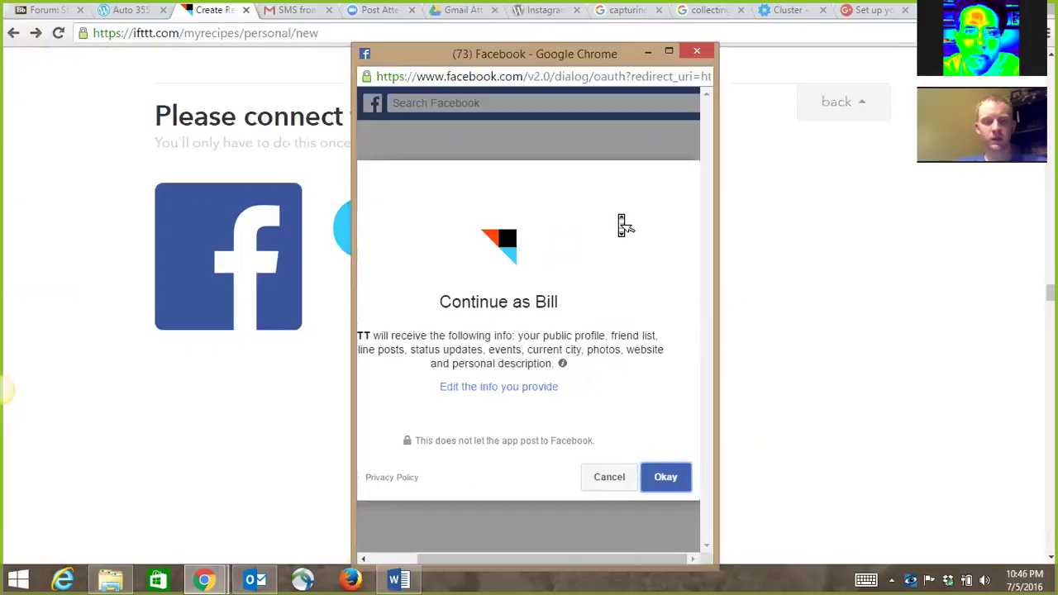
scroll(627, 222, left, 2)
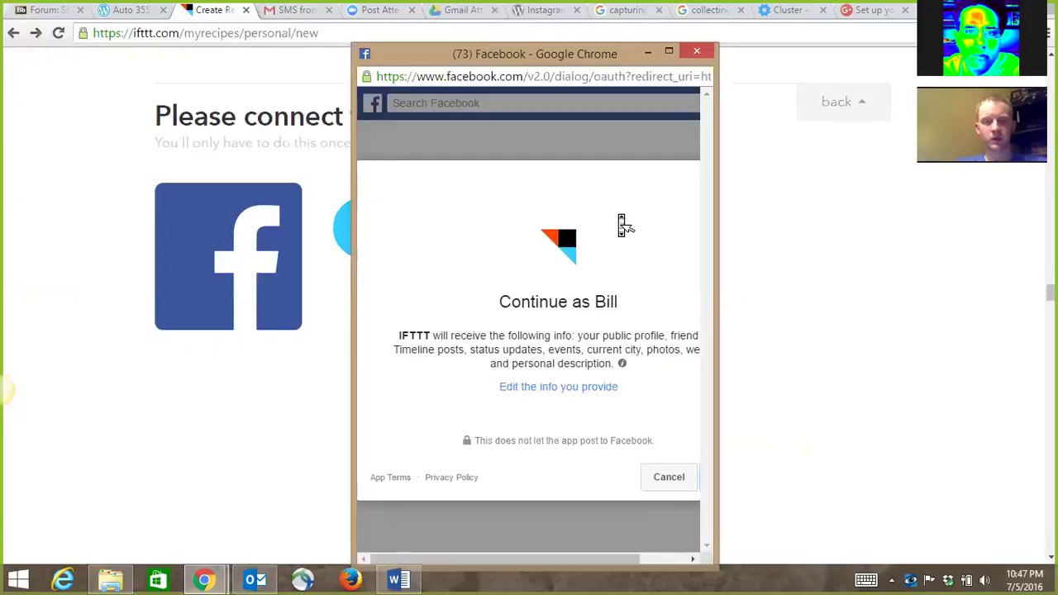
click(697, 53)
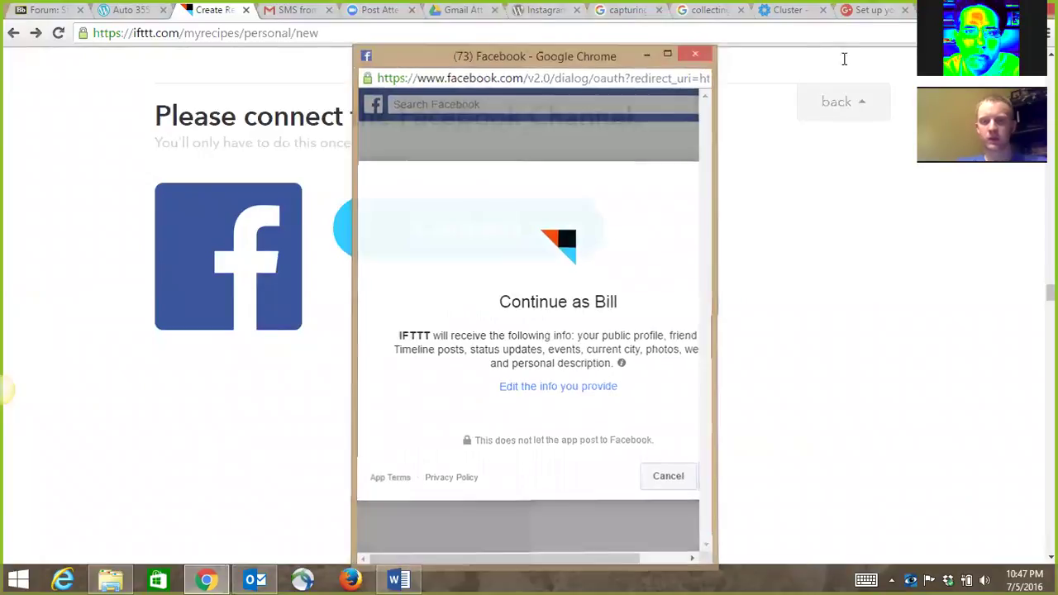
click(296, 10)
Sign out of Gmail, sign in with another Google account, and retry IFTTT's Facebook connection.
click(1024, 70)
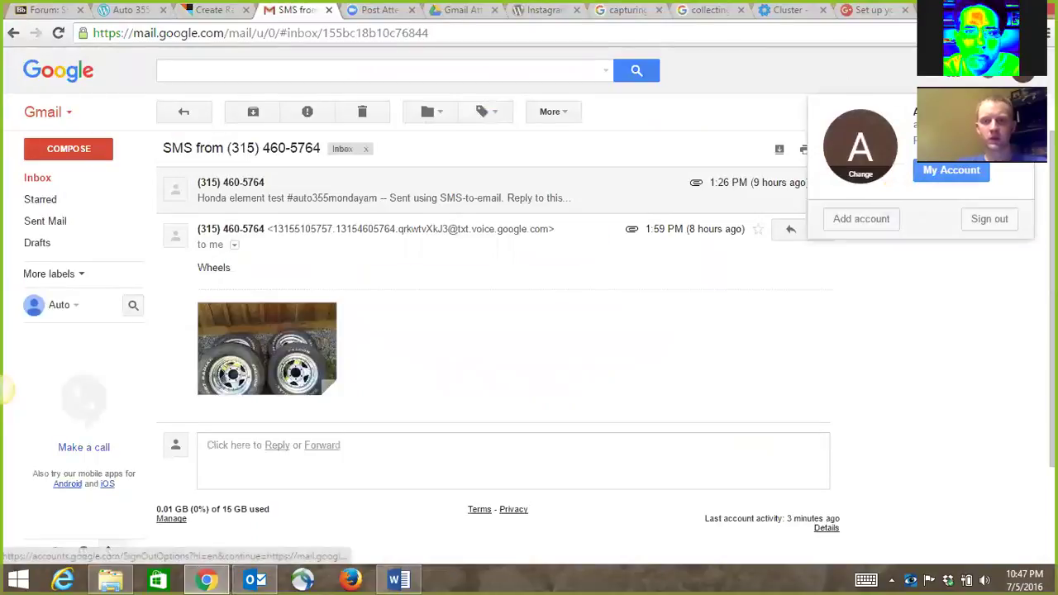
click(989, 218)
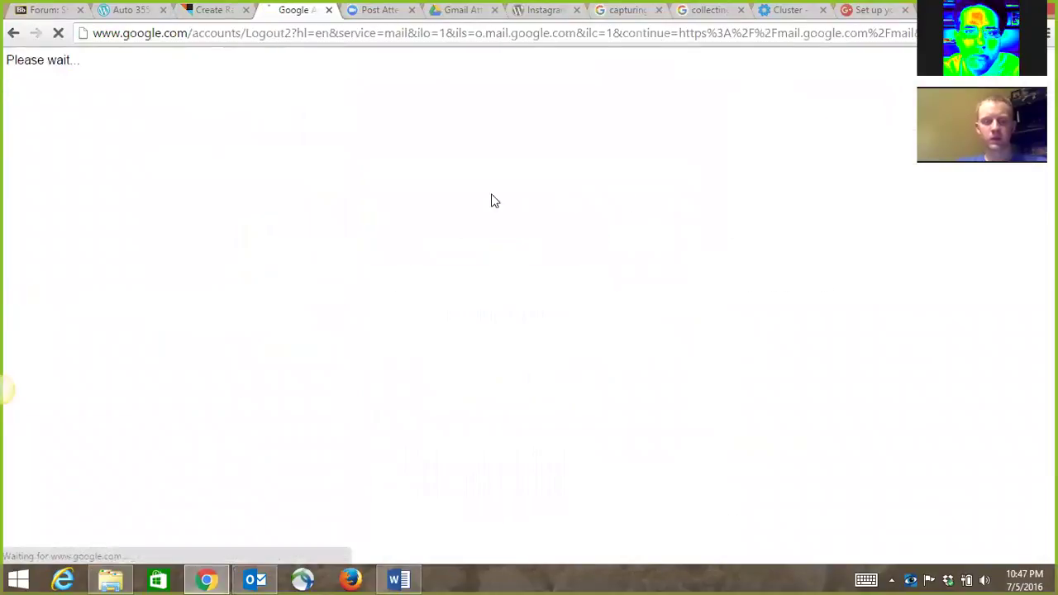
click(471, 179)
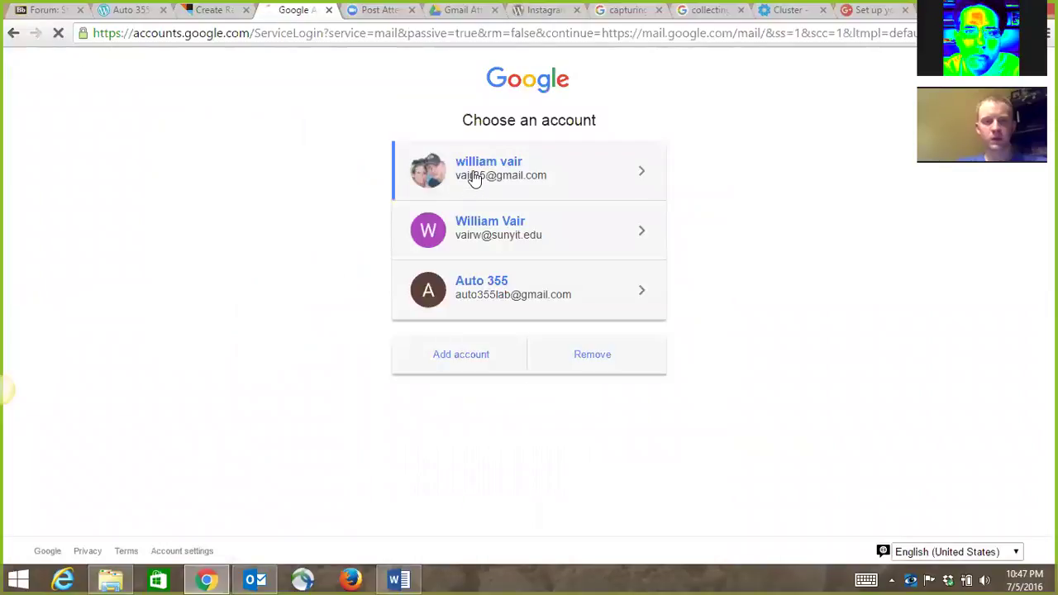
text(•)
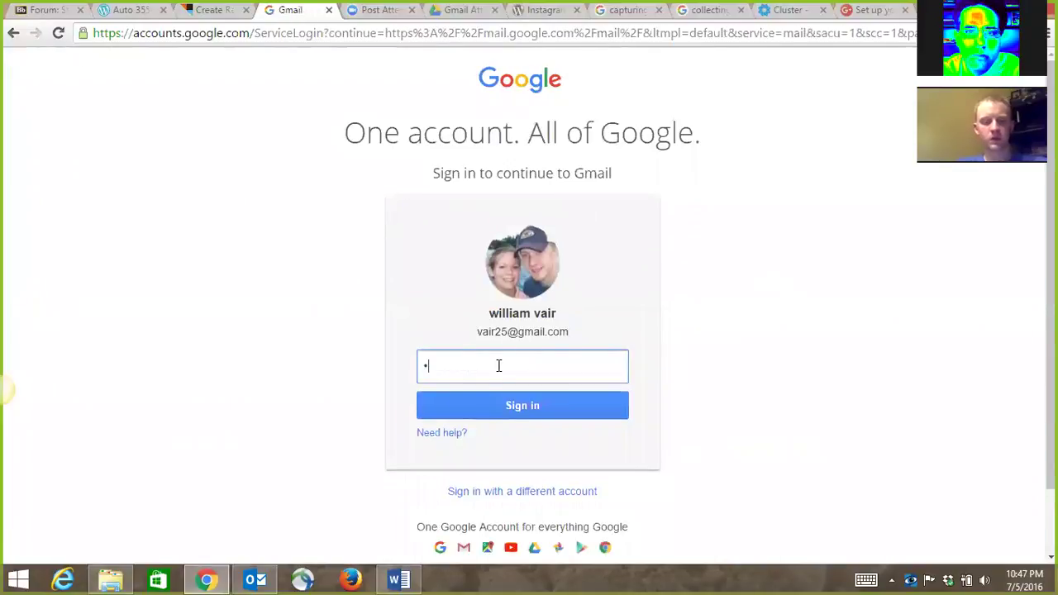
text(•••••••)
key(Return)
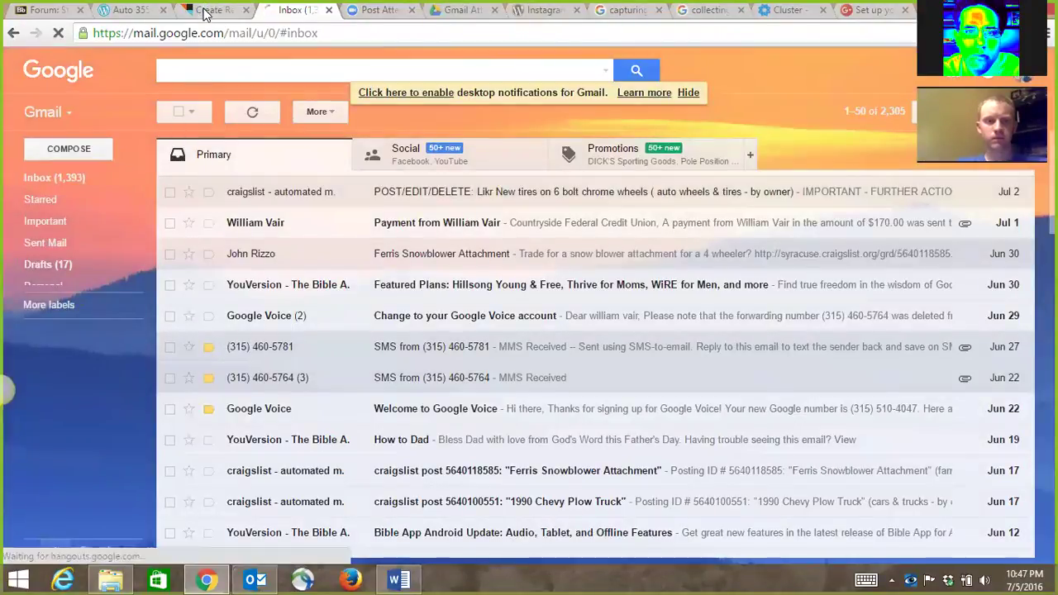
click(215, 10)
click(386, 220)
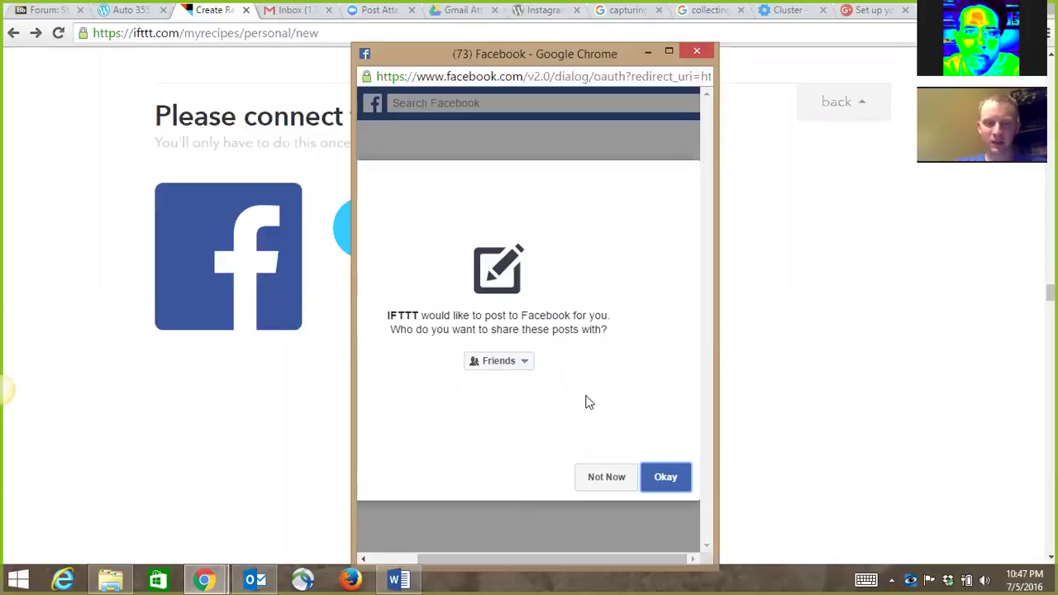
Authorize IFTTT on Facebook with post audience Friends and the Pages permissions confirmed.
click(524, 363)
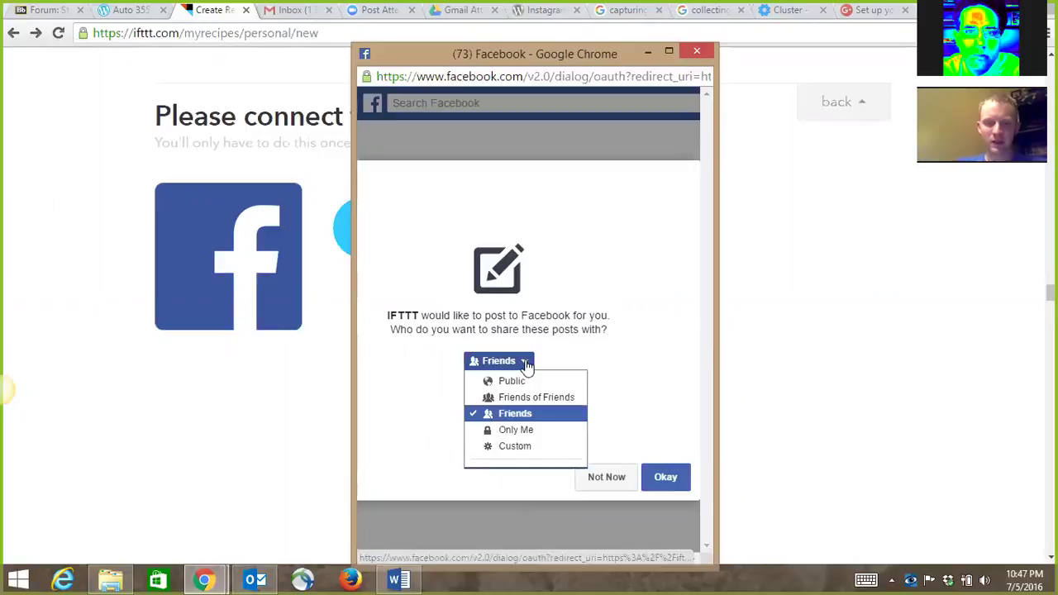
click(526, 368)
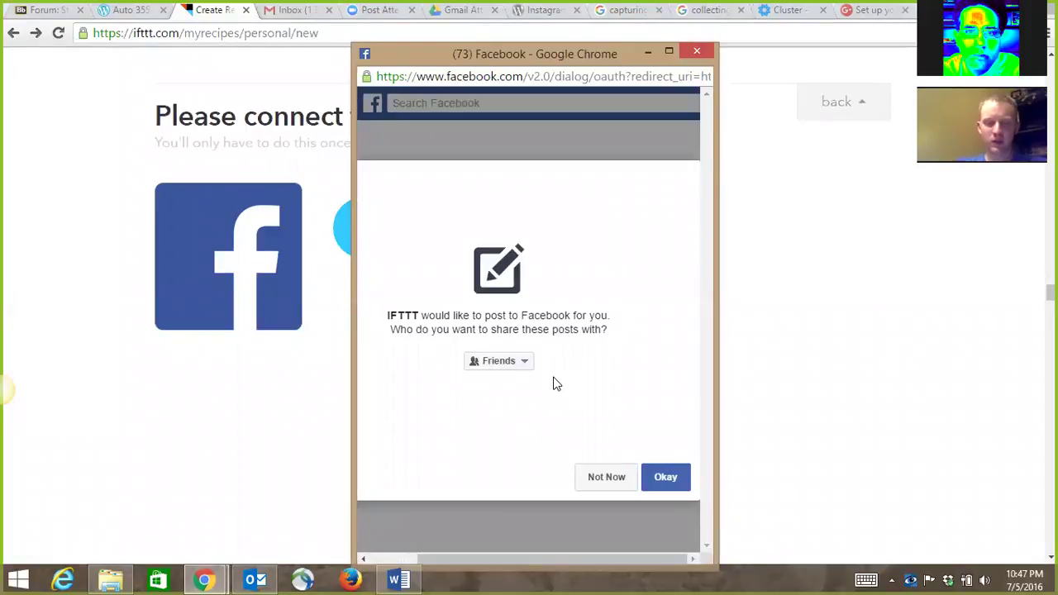
click(524, 370)
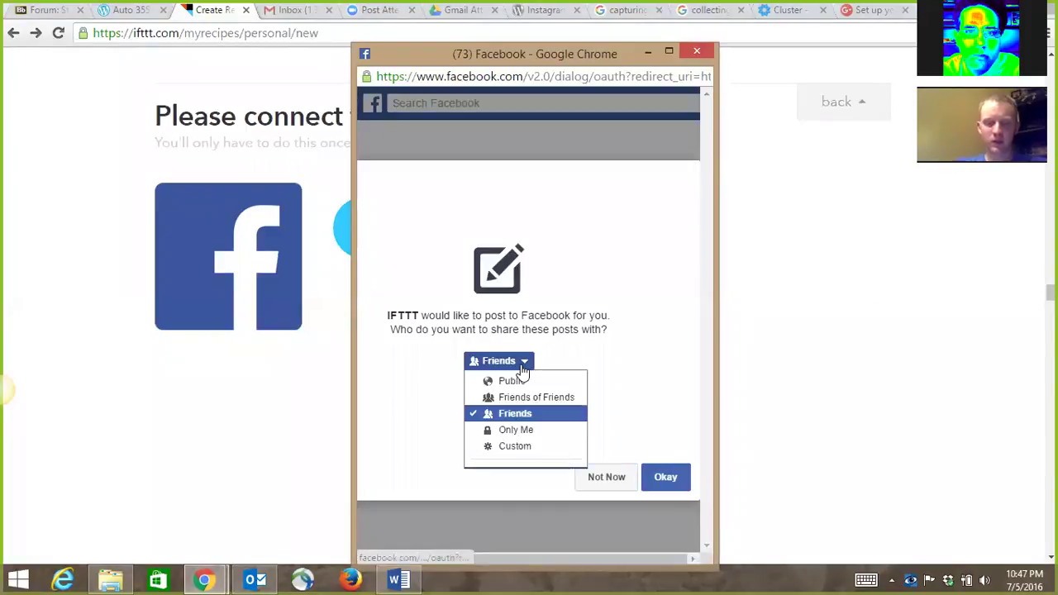
key(Down)
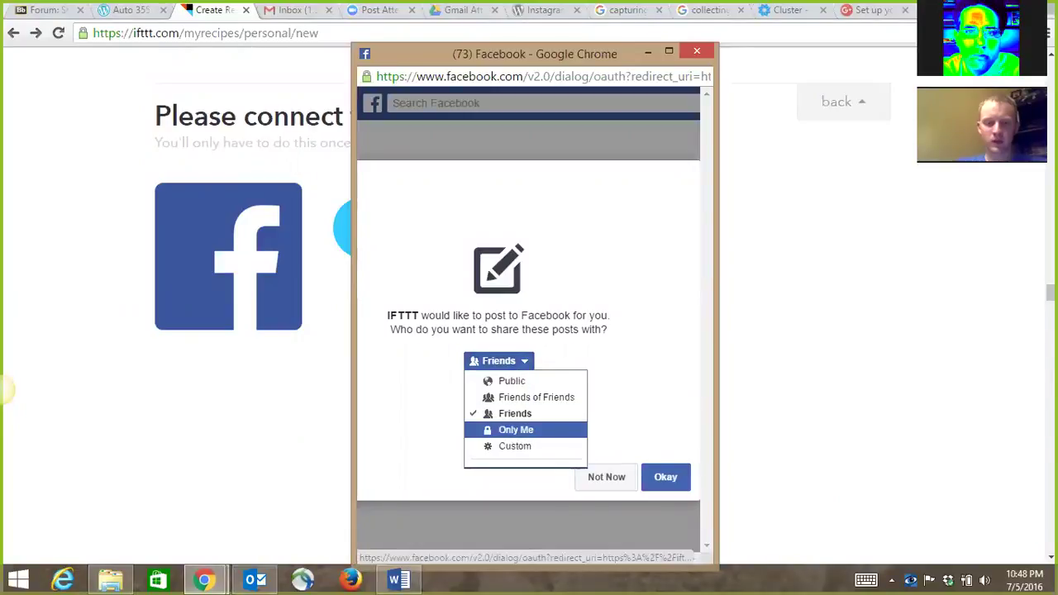
click(545, 413)
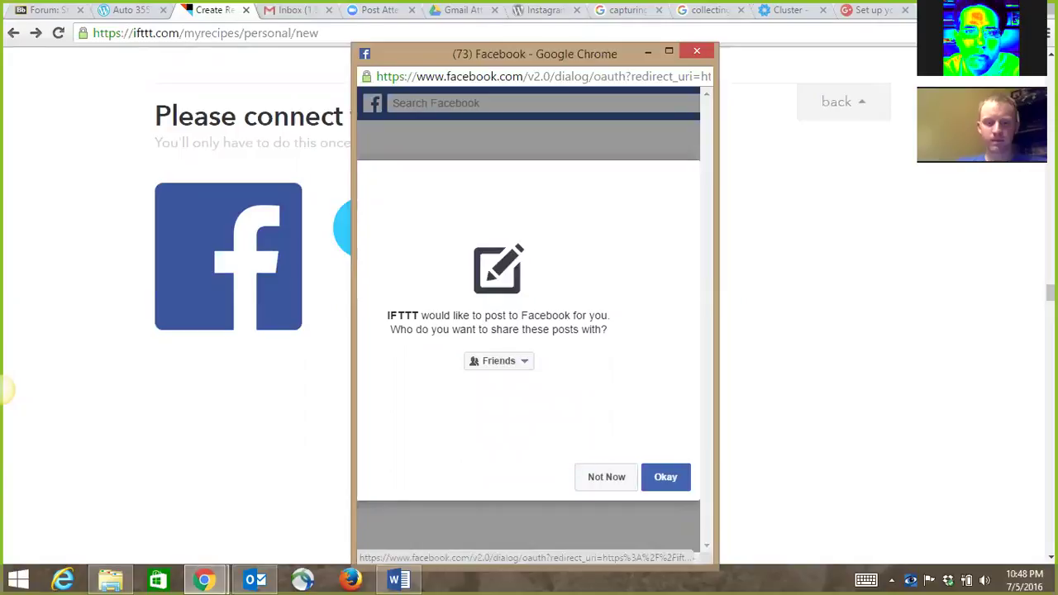
click(666, 477)
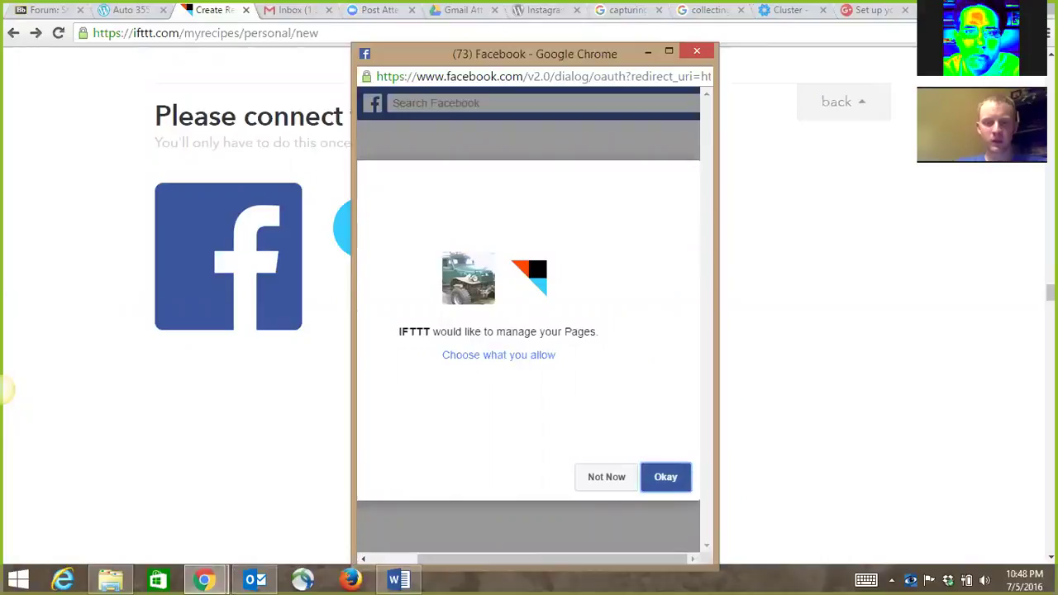
click(513, 357)
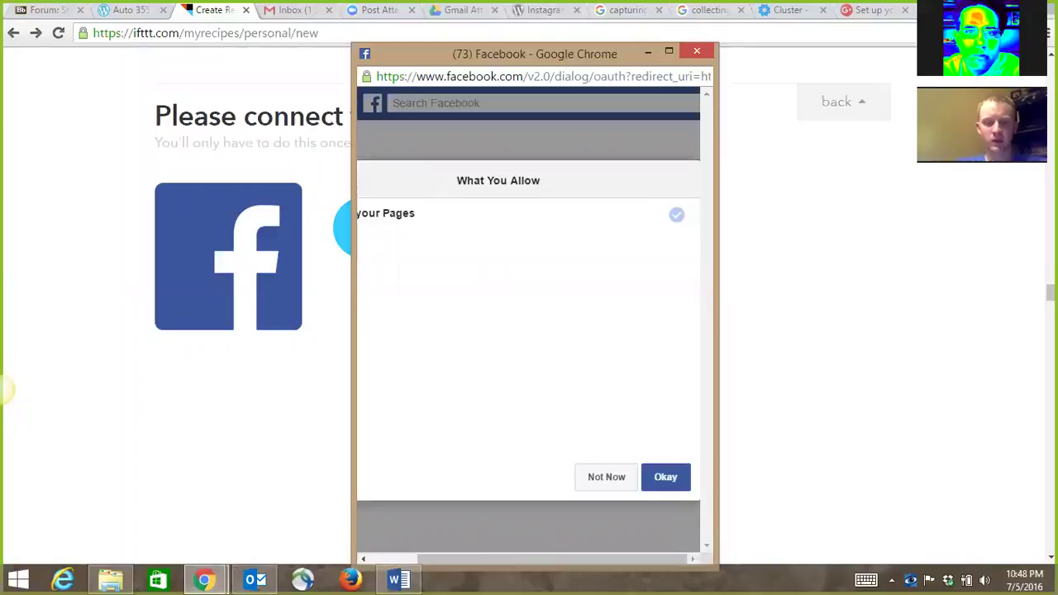
key(Return)
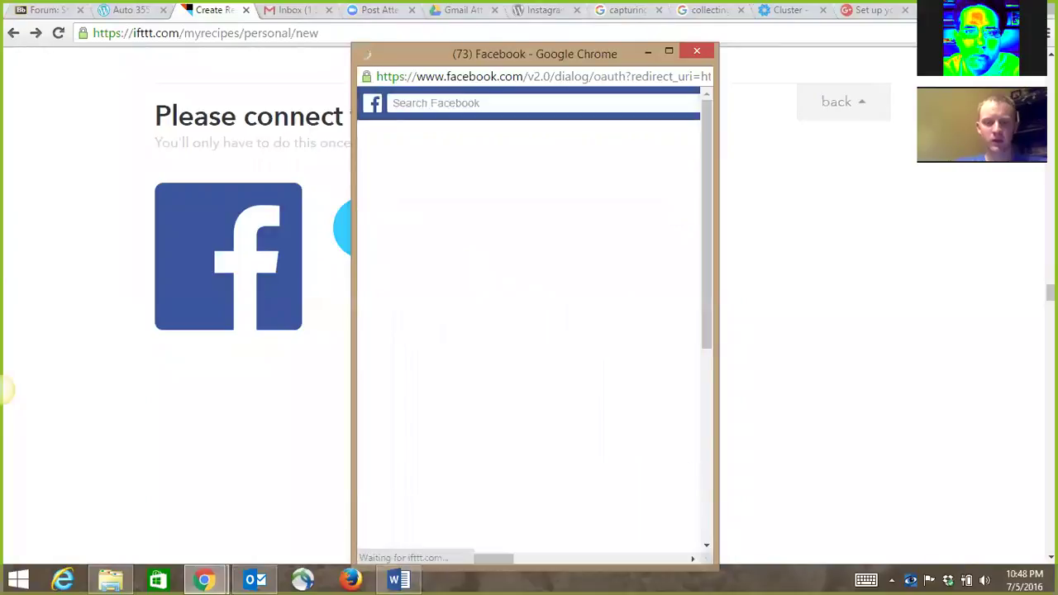
click(548, 343)
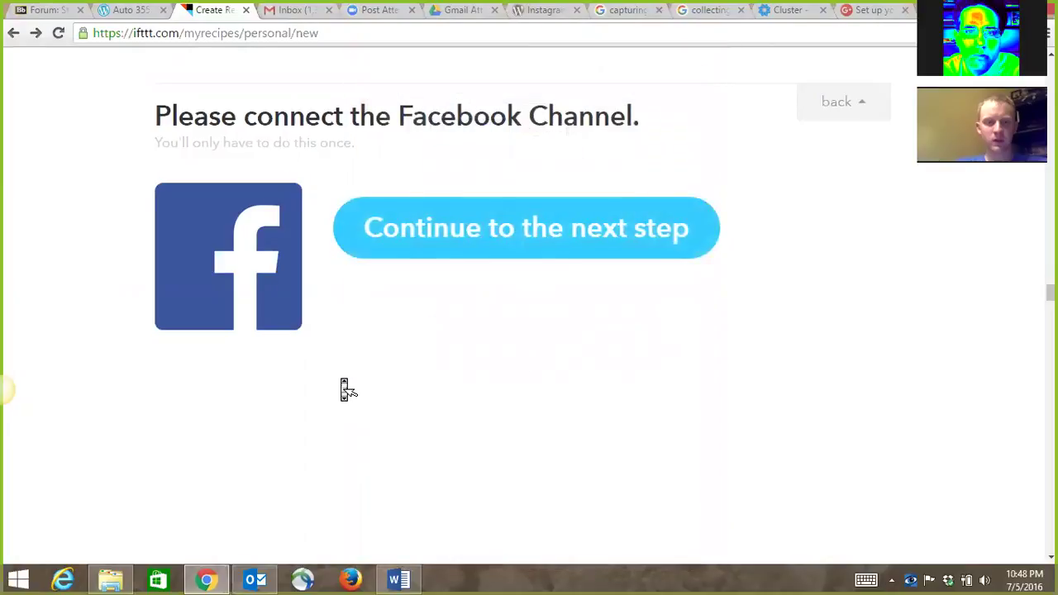
Continue past the connected Facebook channel to choosing a trigger.
scroll(344, 385, down, 2)
scroll(345, 389, up, 2)
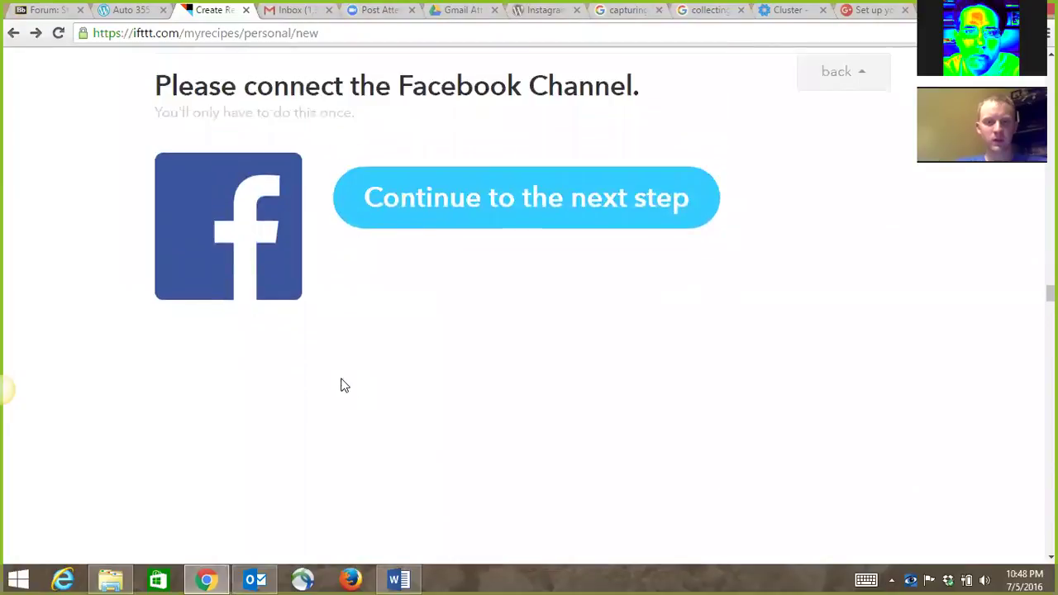
click(416, 227)
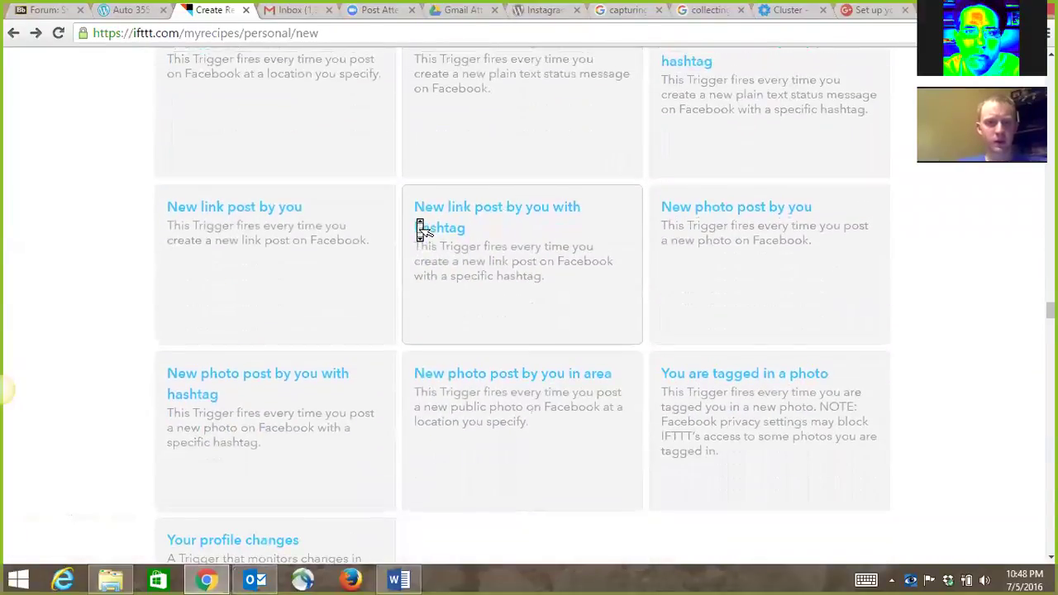
Browse the Facebook trigger cards, including New photo post by you and You are tagged in a photo.
scroll(420, 225, up, 1)
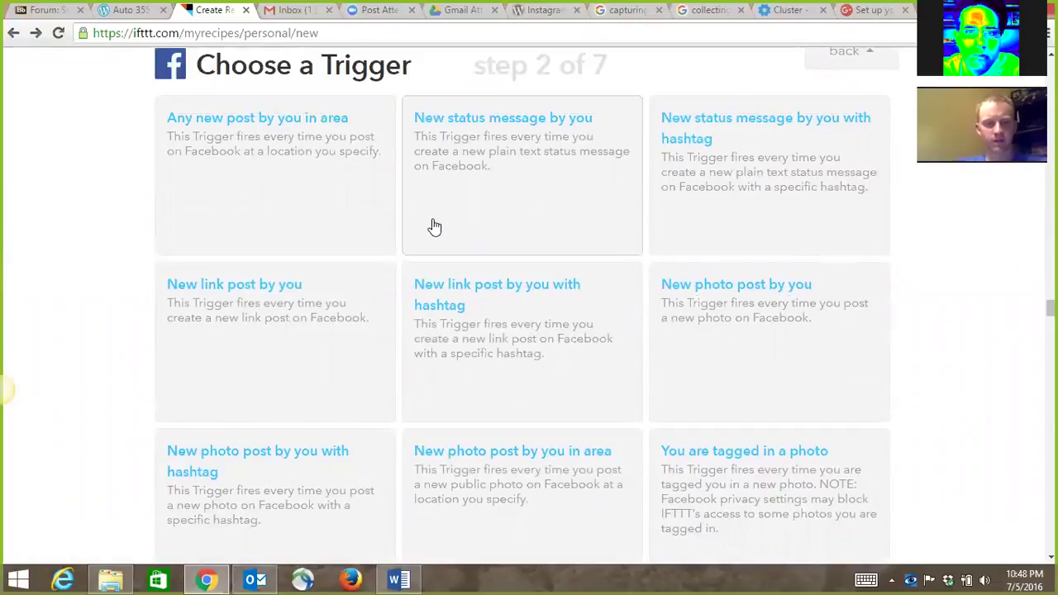
scroll(435, 226, down, 3)
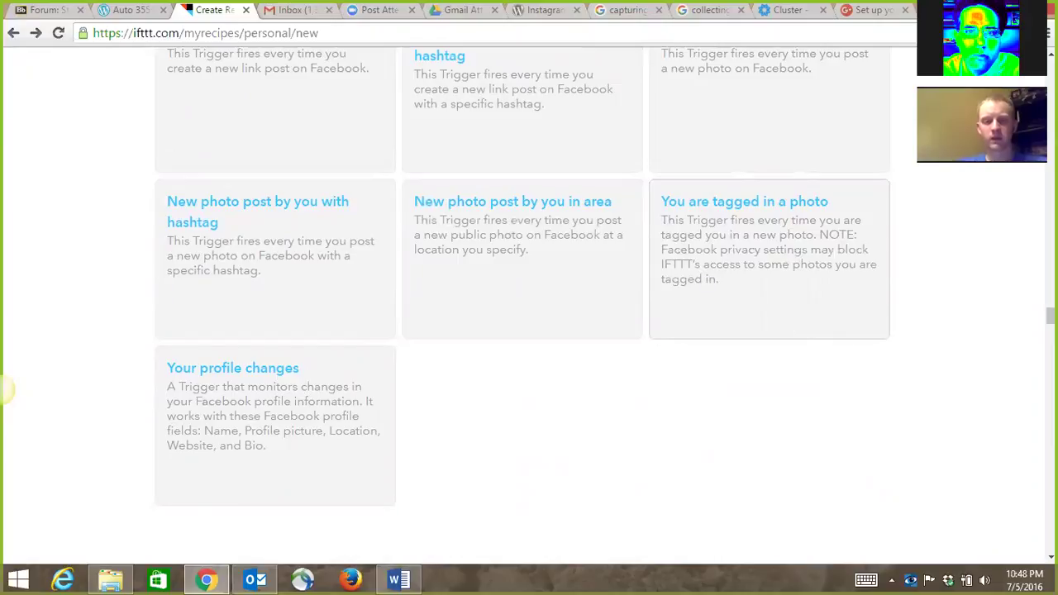
scroll(786, 317, up, 1)
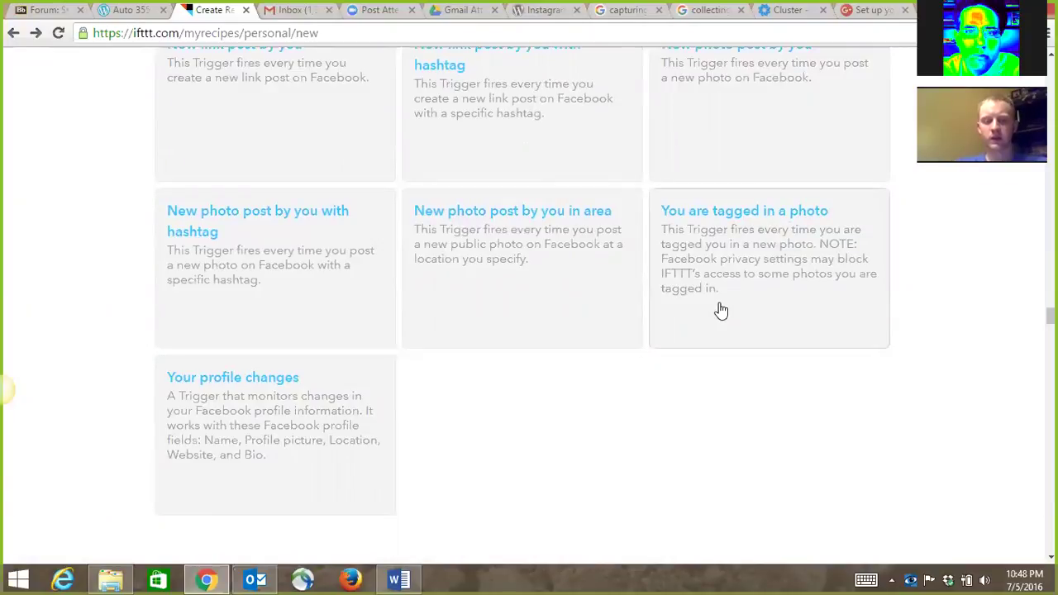
scroll(720, 310, down, 1)
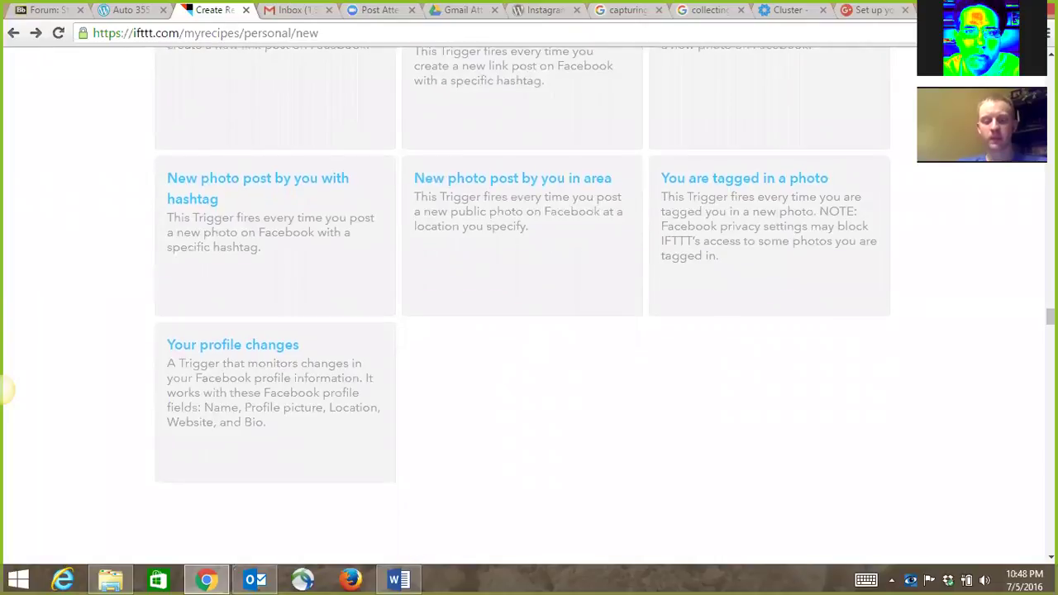
scroll(523, 310, up, 4)
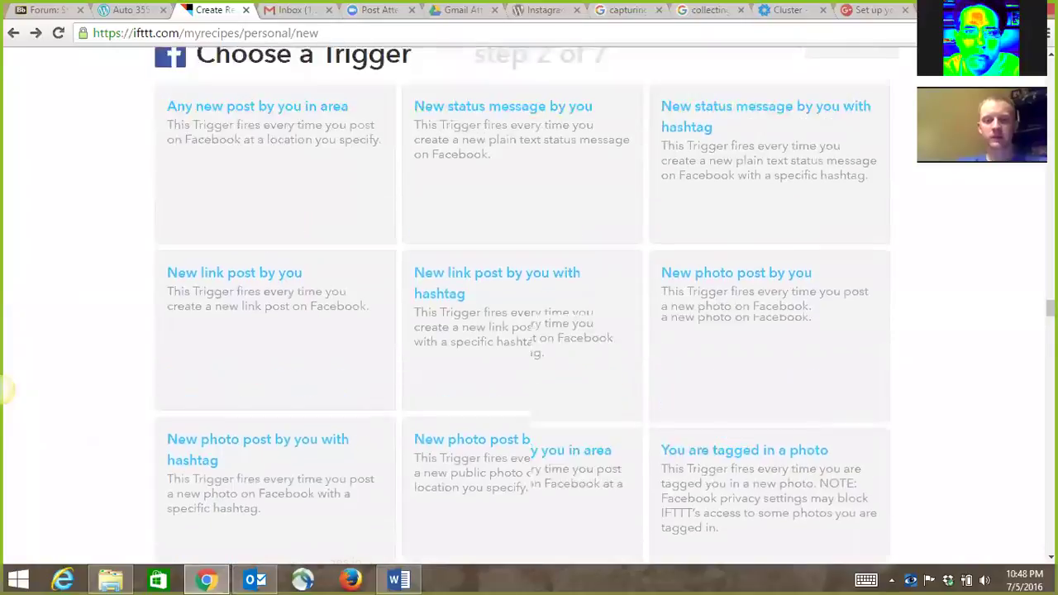
scroll(522, 310, up, 3)
scroll(4, 389, down, 4)
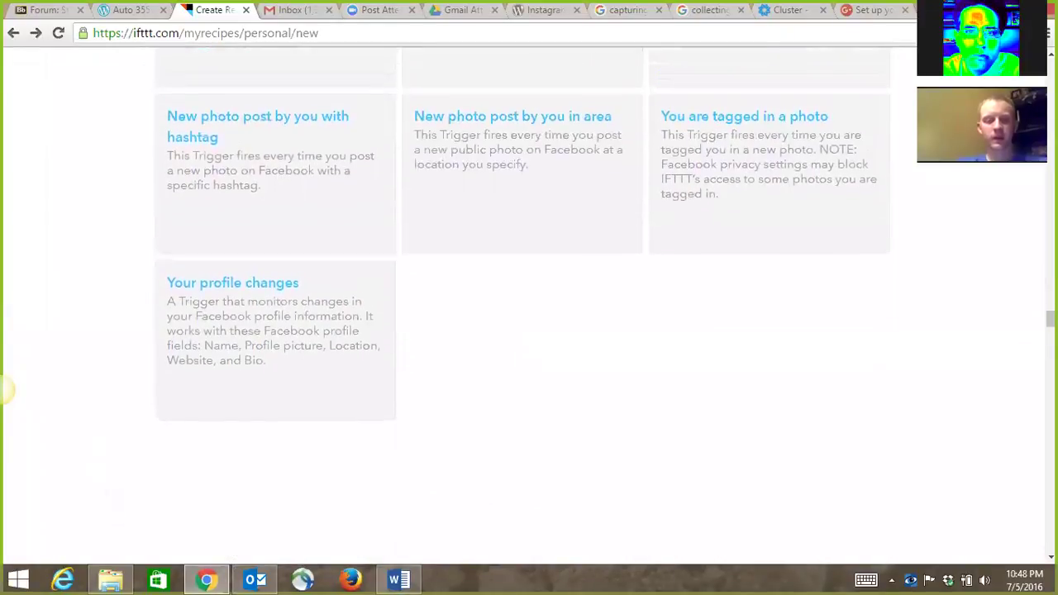
scroll(4, 389, up, 3)
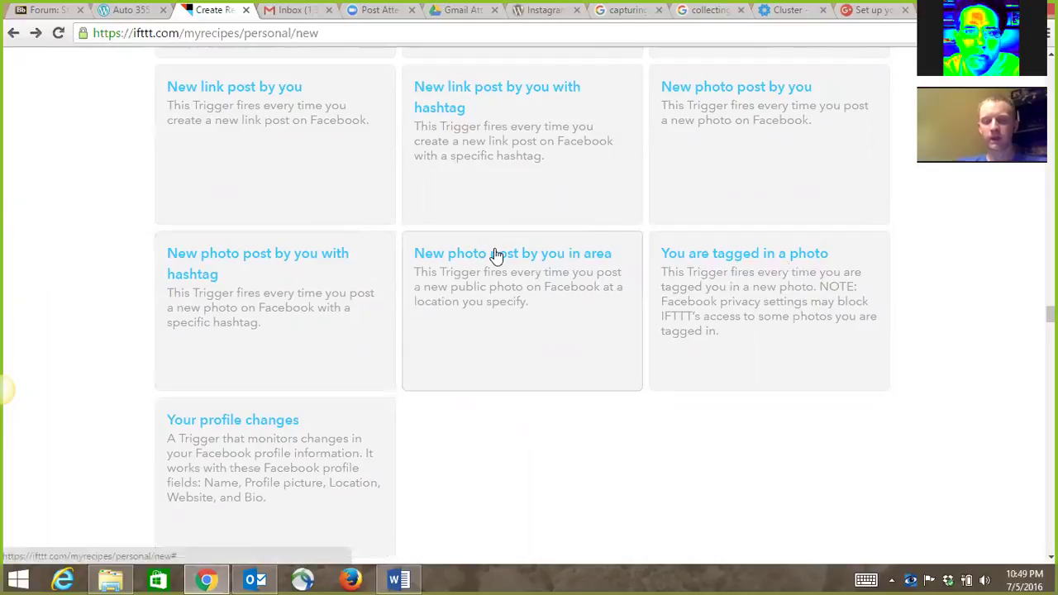
scroll(498, 258, up, 2)
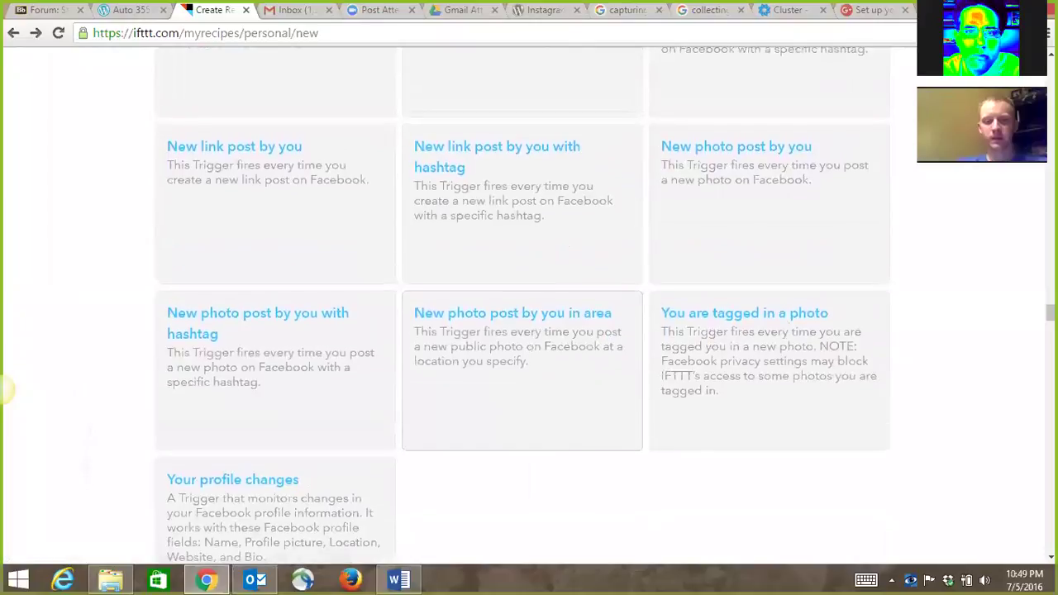
scroll(6, 389, up, 2)
scroll(6, 389, down, 3)
scroll(7, 389, down, 5)
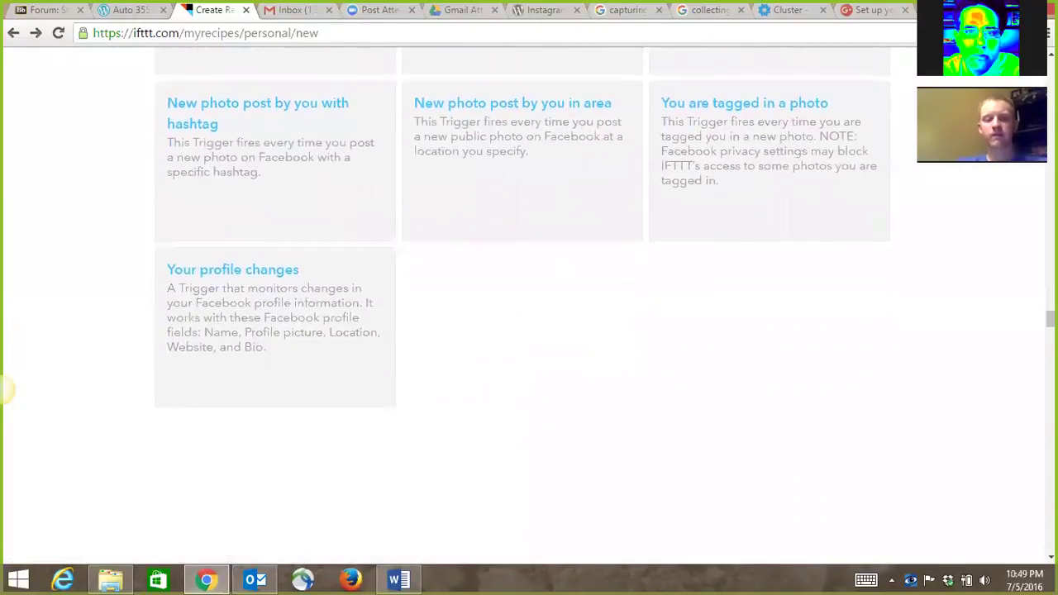
scroll(6, 389, up, 4)
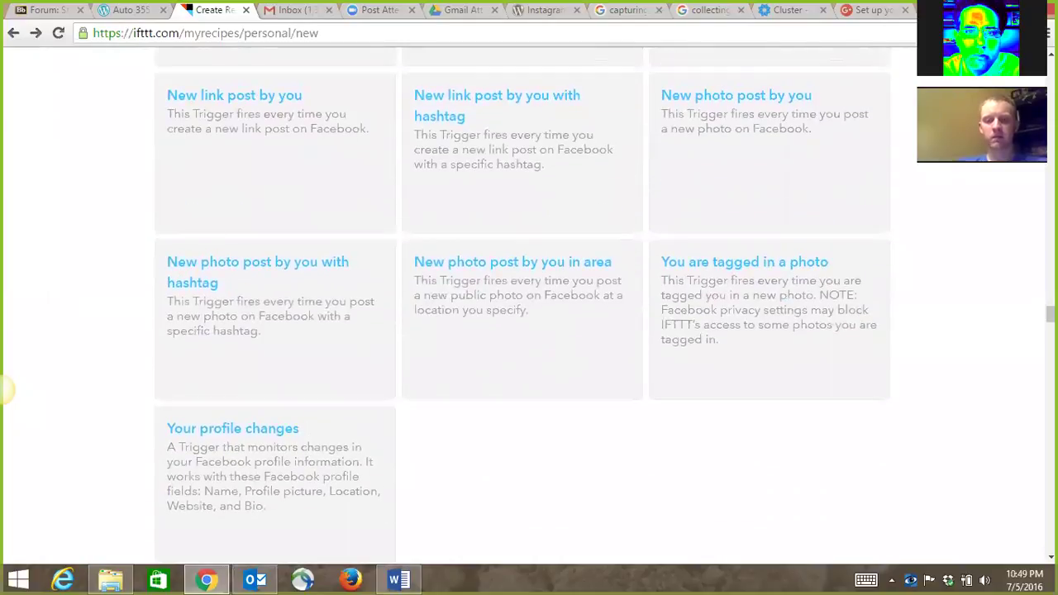
scroll(6, 388, down, 3)
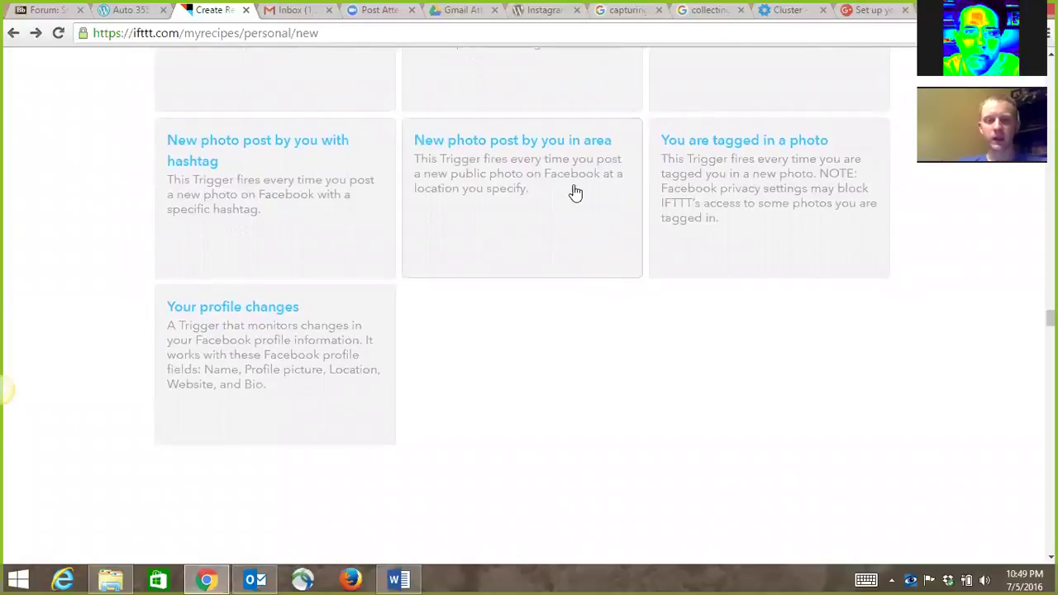
click(546, 10)
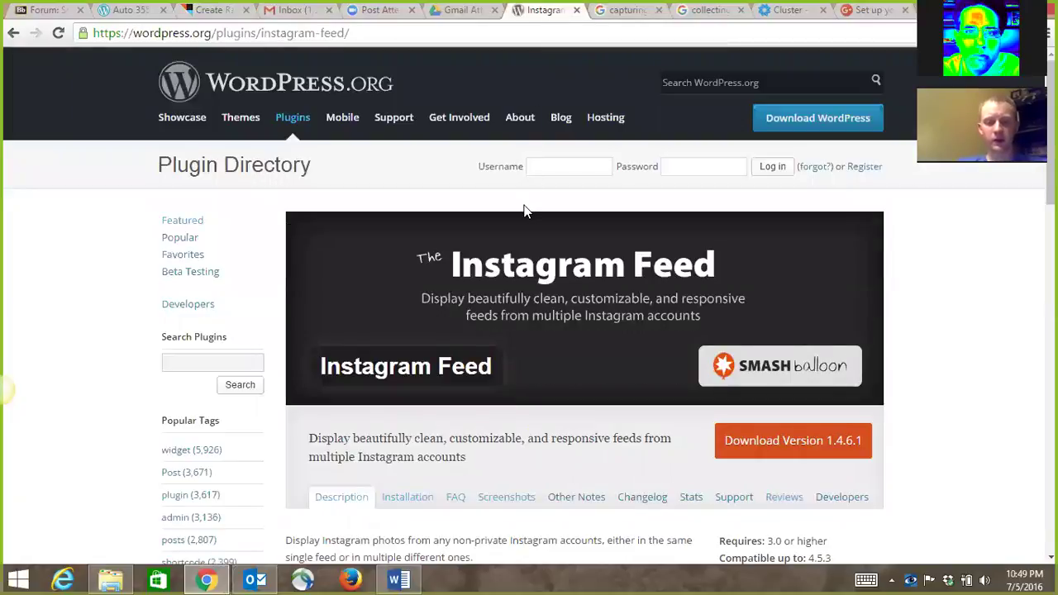
scroll(526, 213, down, 2)
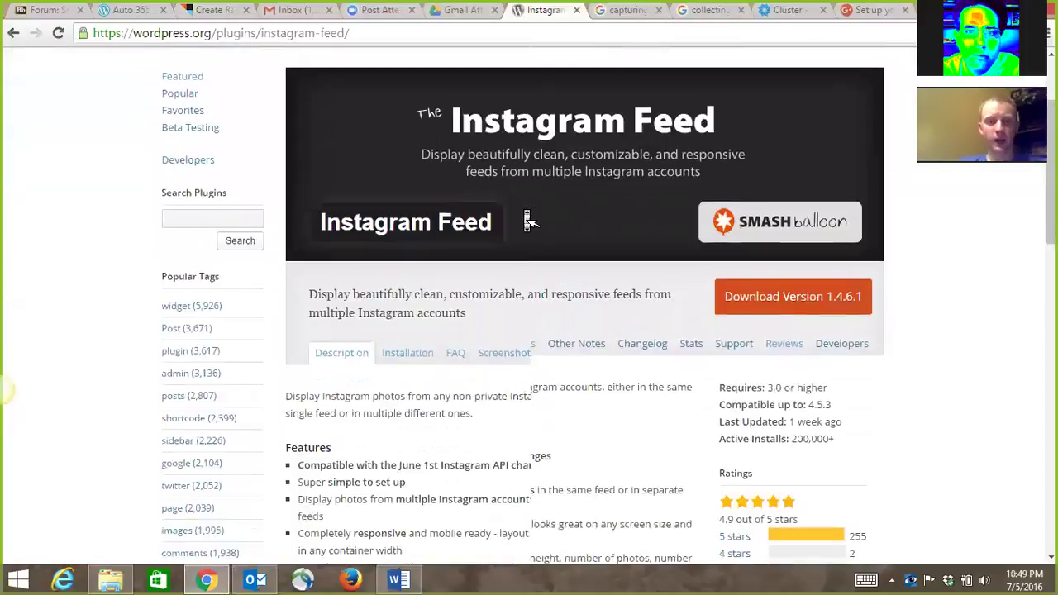
scroll(526, 219, down, 1)
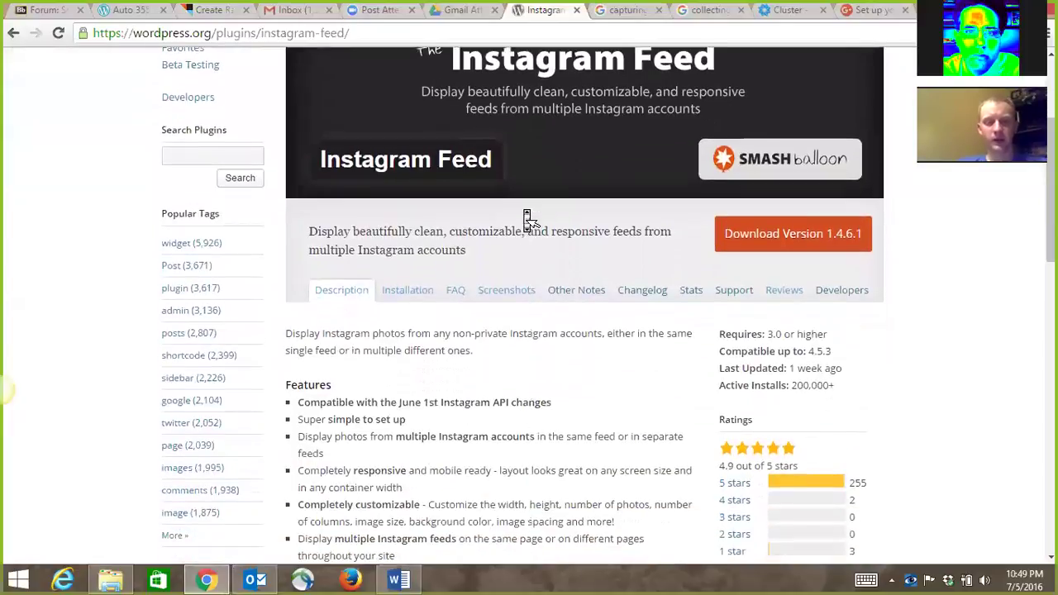
scroll(527, 219, down, 1)
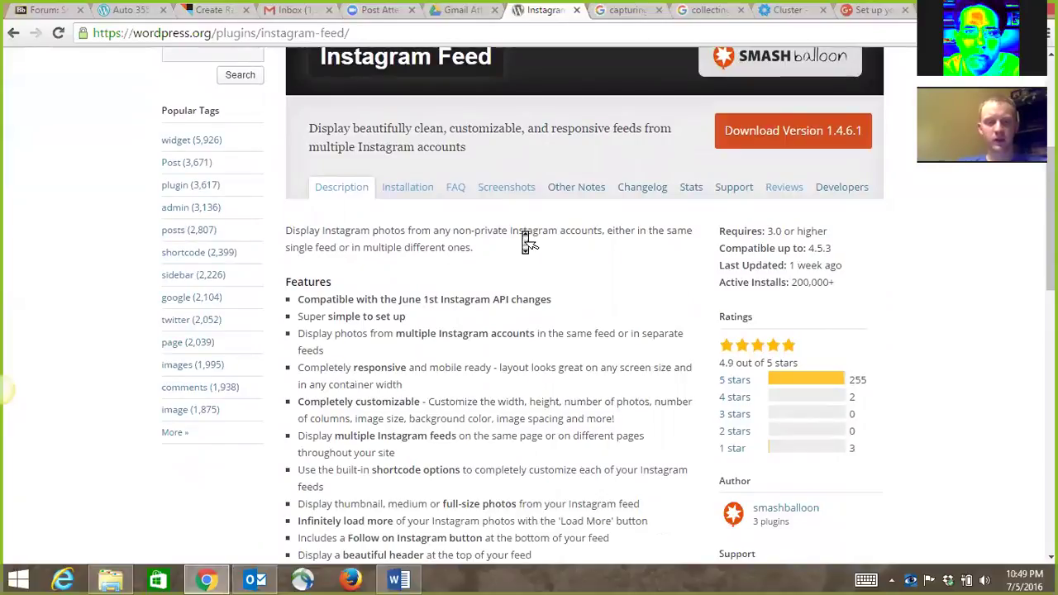
scroll(530, 241, down, 1)
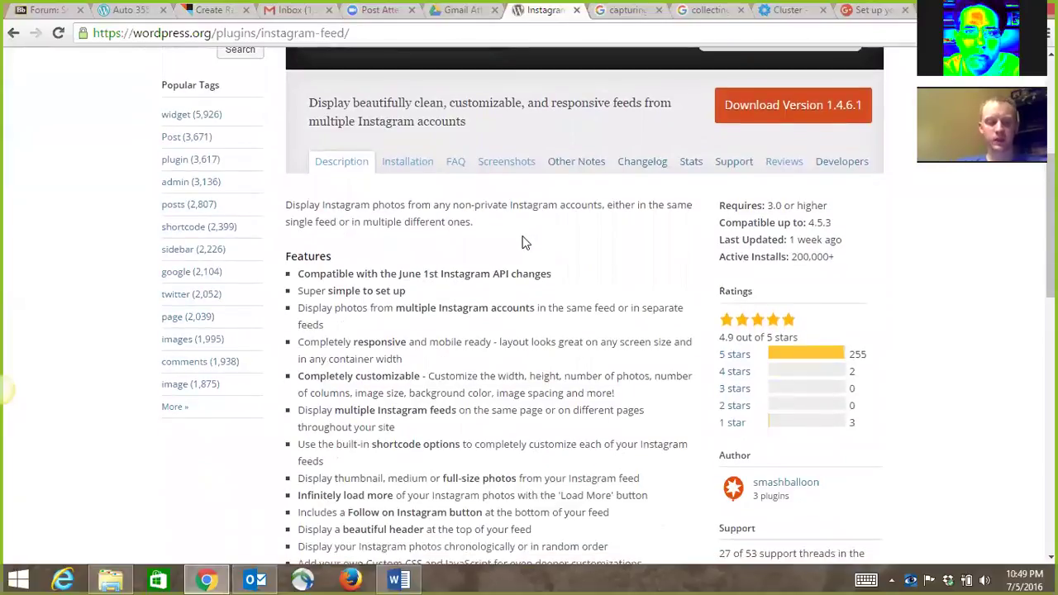
scroll(526, 240, down, 1)
scroll(529, 306, down, 3)
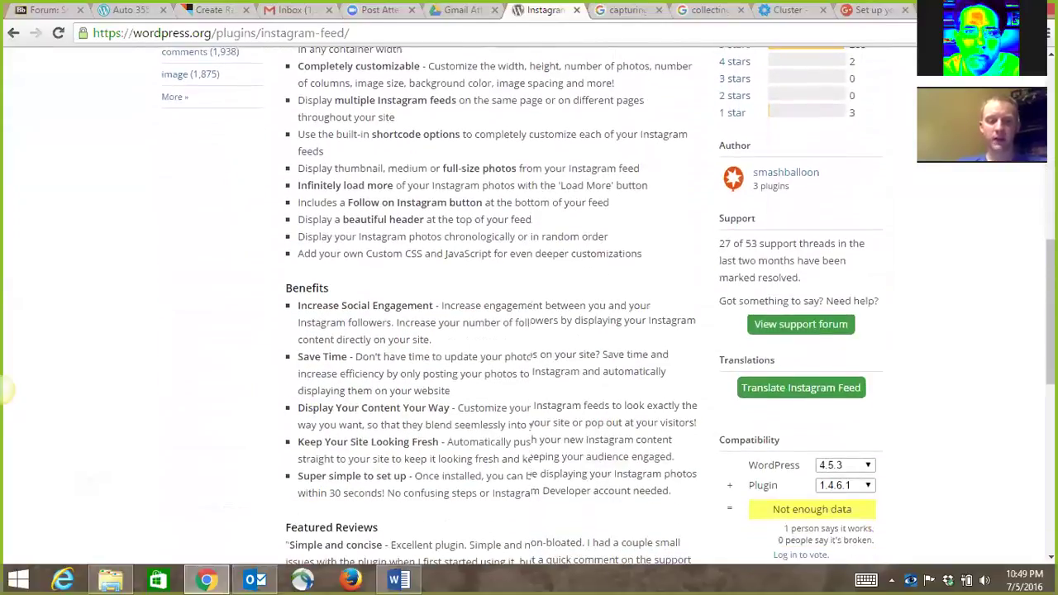
scroll(529, 305, down, 5)
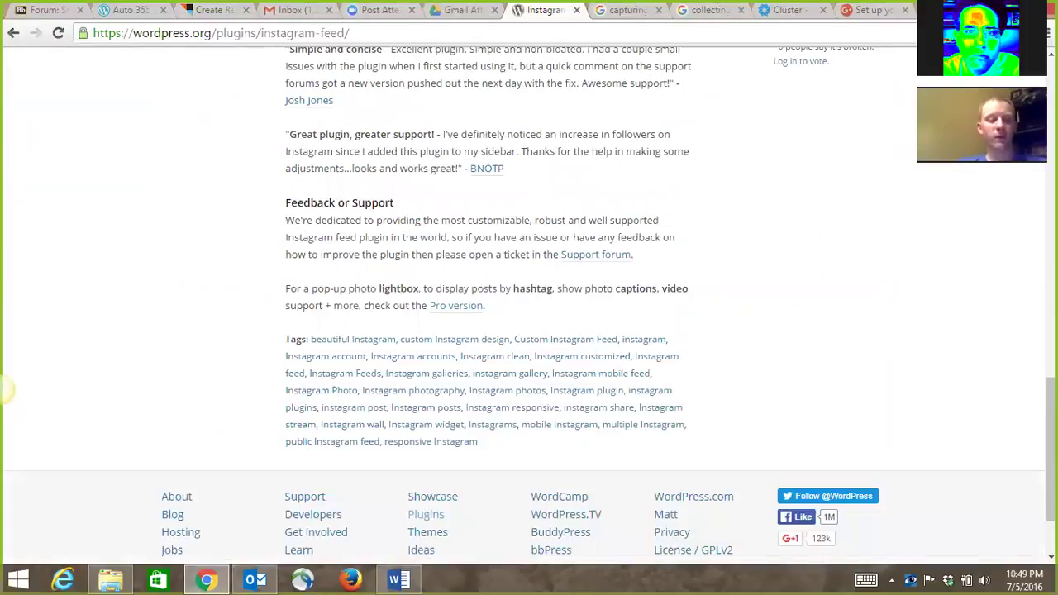
scroll(529, 305, up, 2)
scroll(529, 306, up, 3)
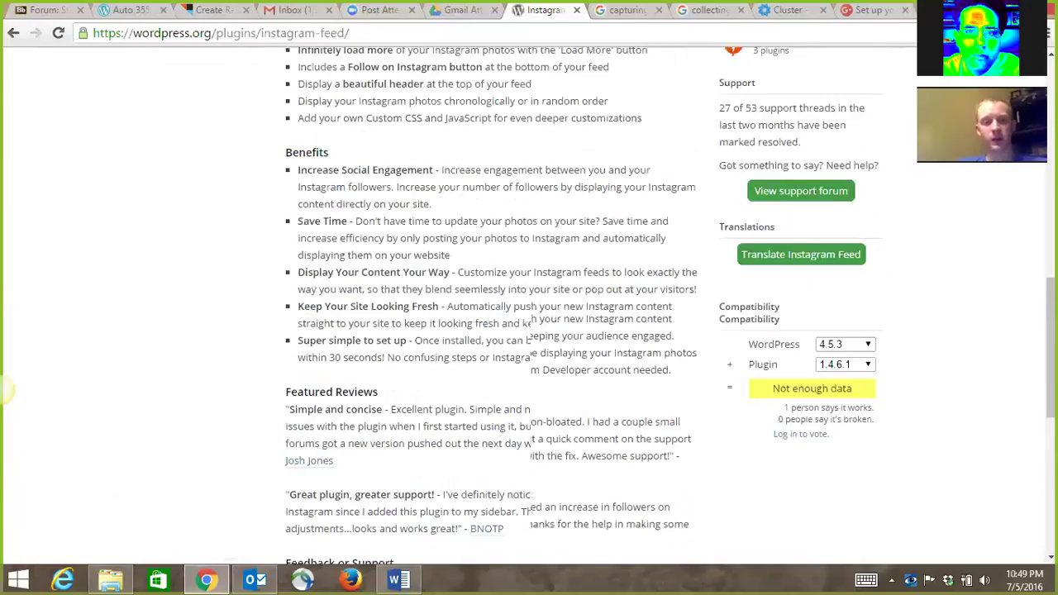
scroll(529, 306, up, 2)
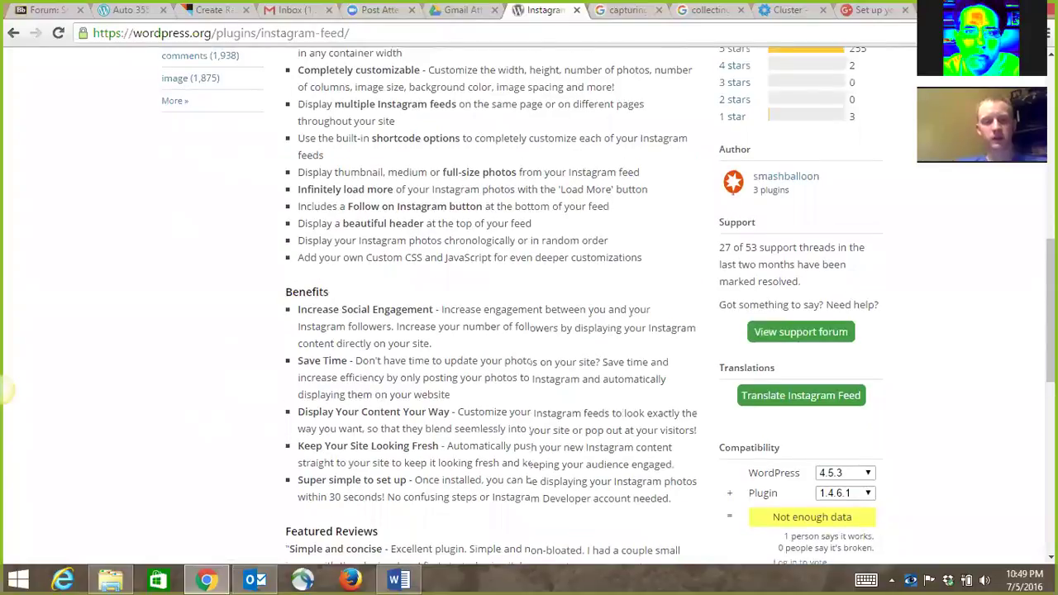
scroll(316, 229, up, 8)
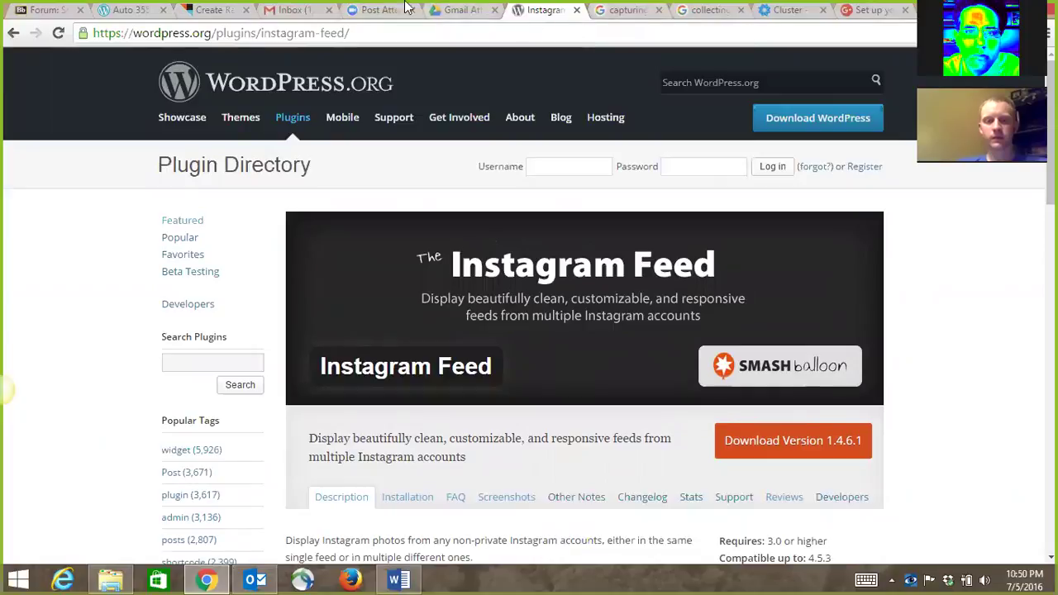
click(256, 8)
click(225, 10)
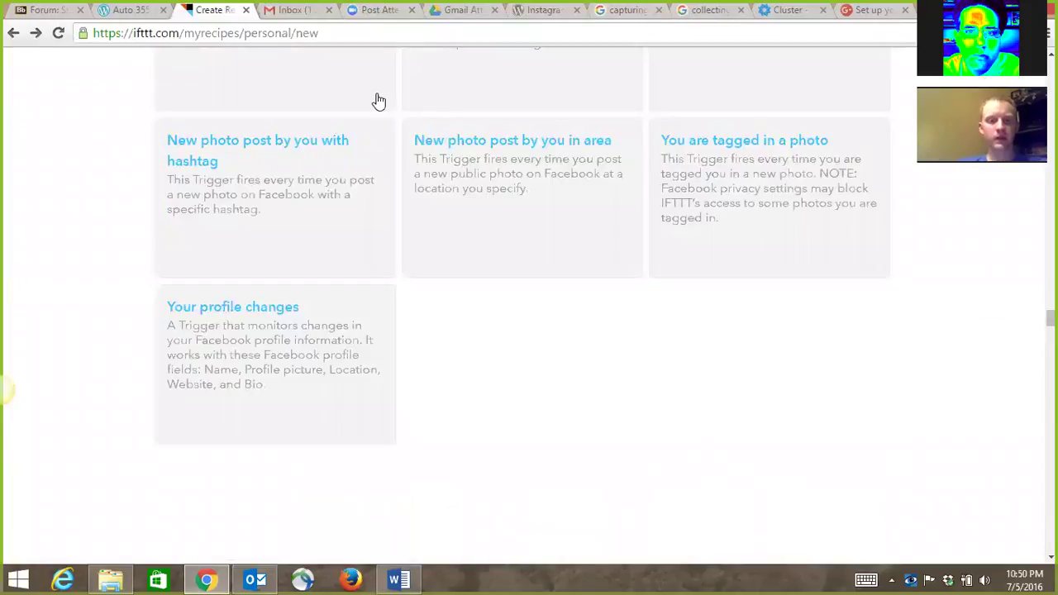
Scroll the Facebook trigger list and switch over to Firefox.
scroll(468, 218, down, 1)
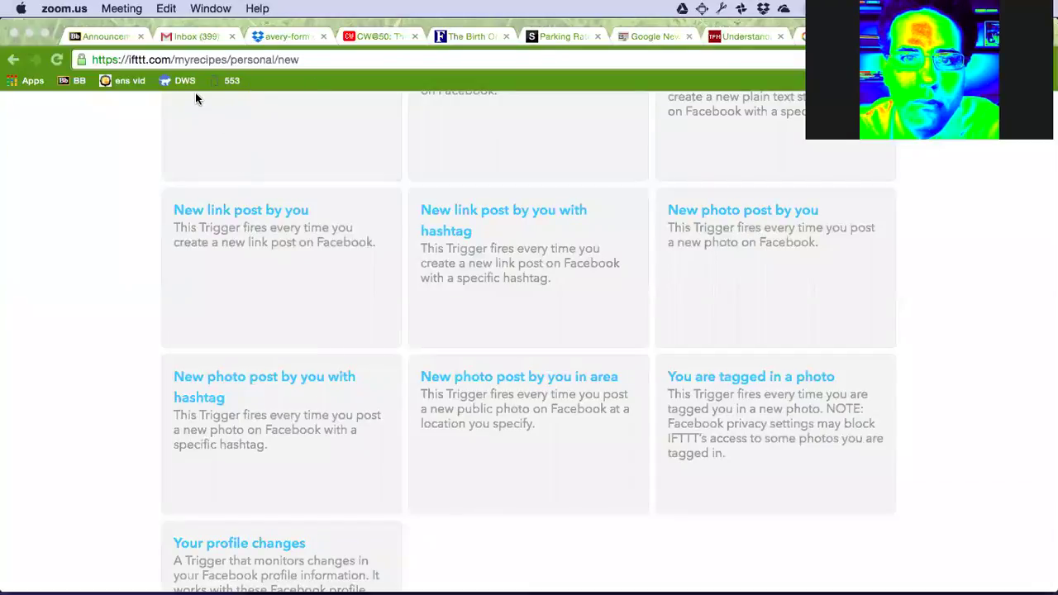
key(super+Tab)
key(super+Tab)
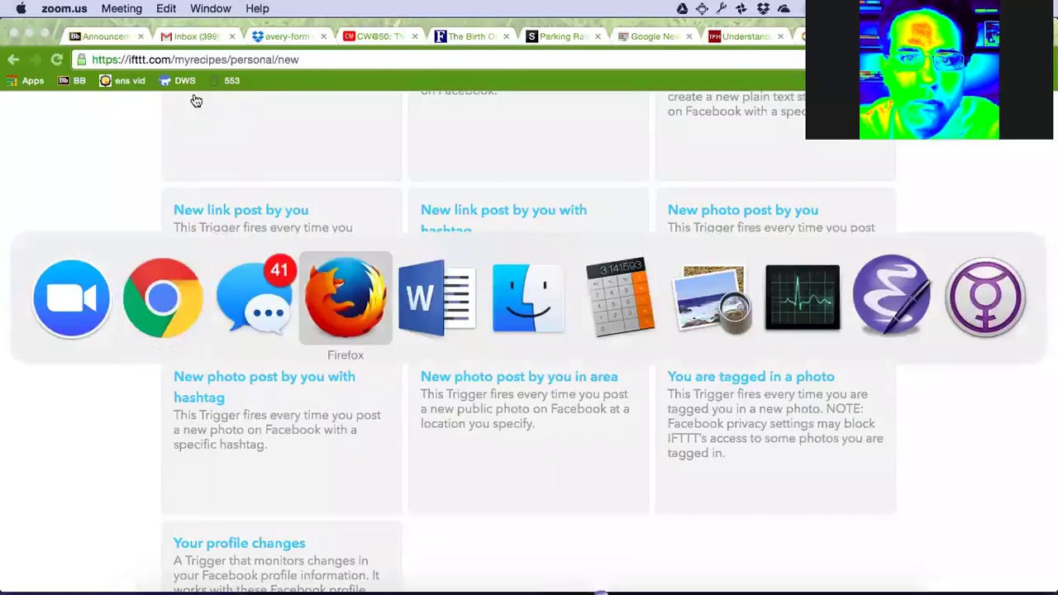
Open the local photo-wiki.html file in a new Firefox tab.
key(super+t)
key(super+o)
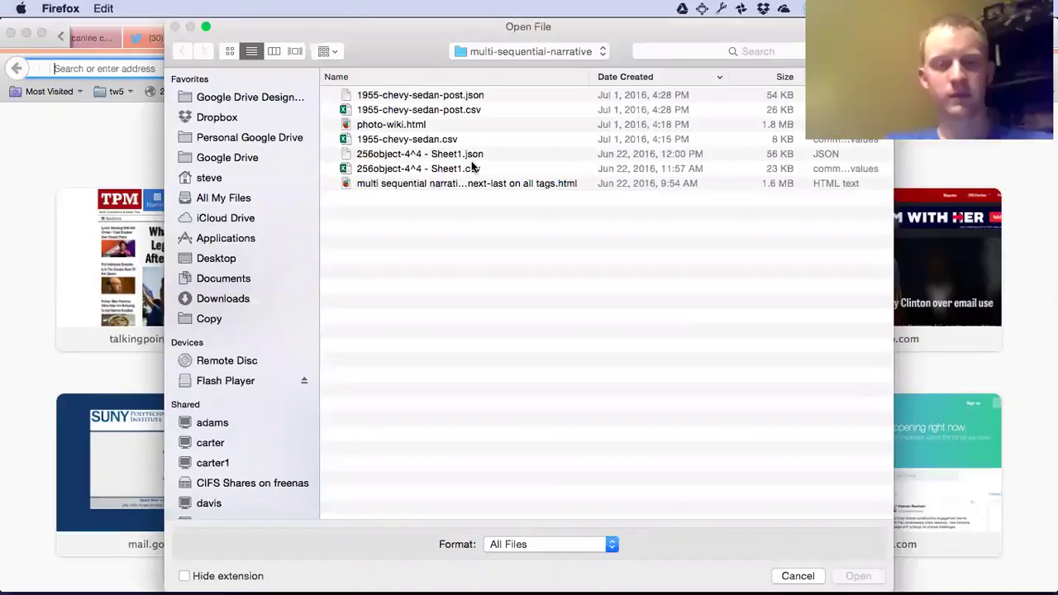
click(396, 126)
double_click(396, 126)
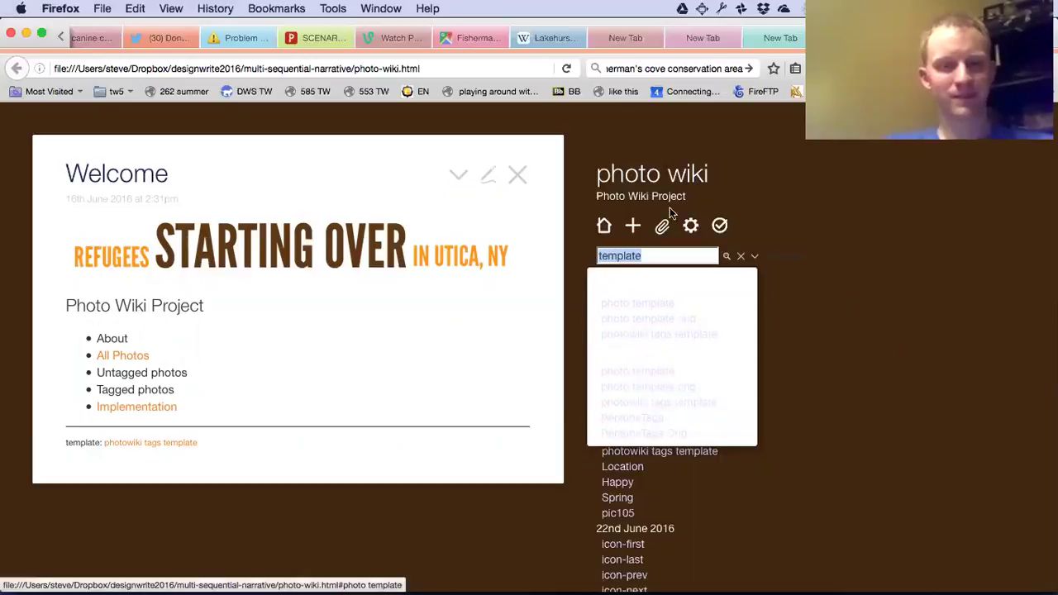
Clear the template search and read the Implementation and Flickr-to-TiddlyWiki API notes.
click(740, 256)
click(602, 226)
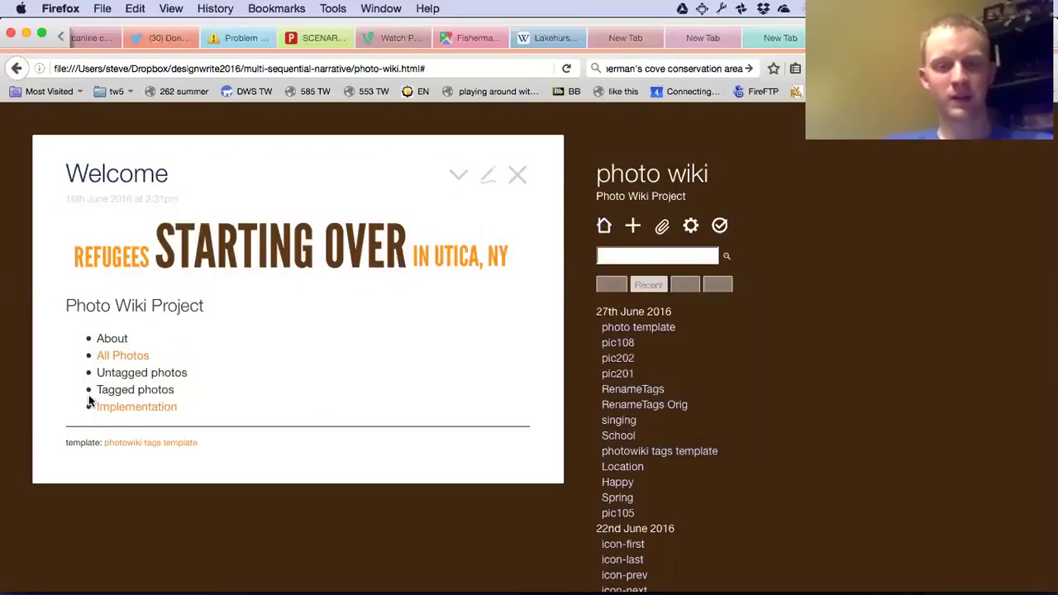
click(115, 407)
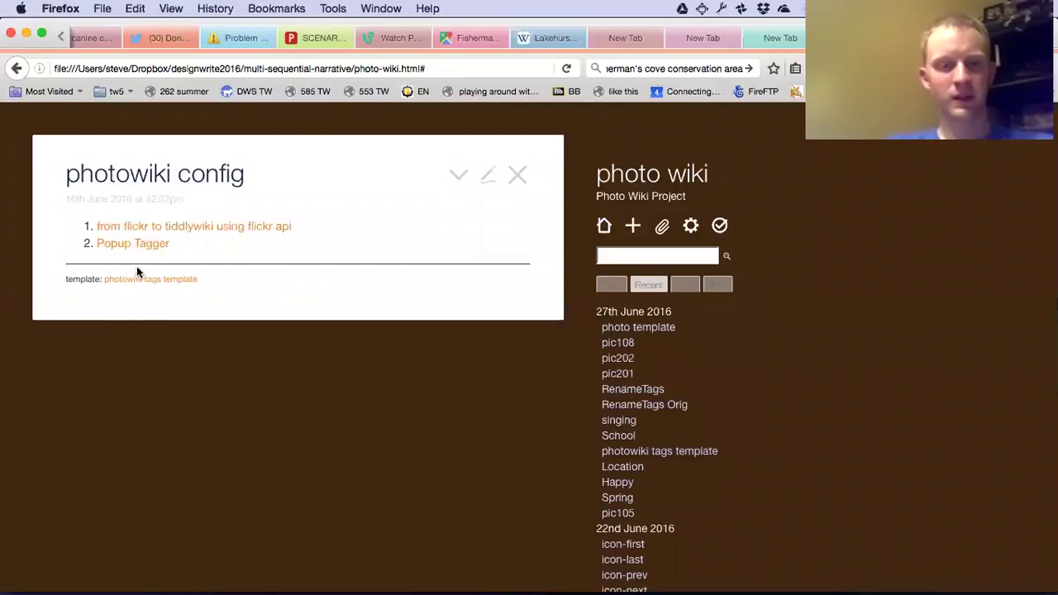
click(162, 236)
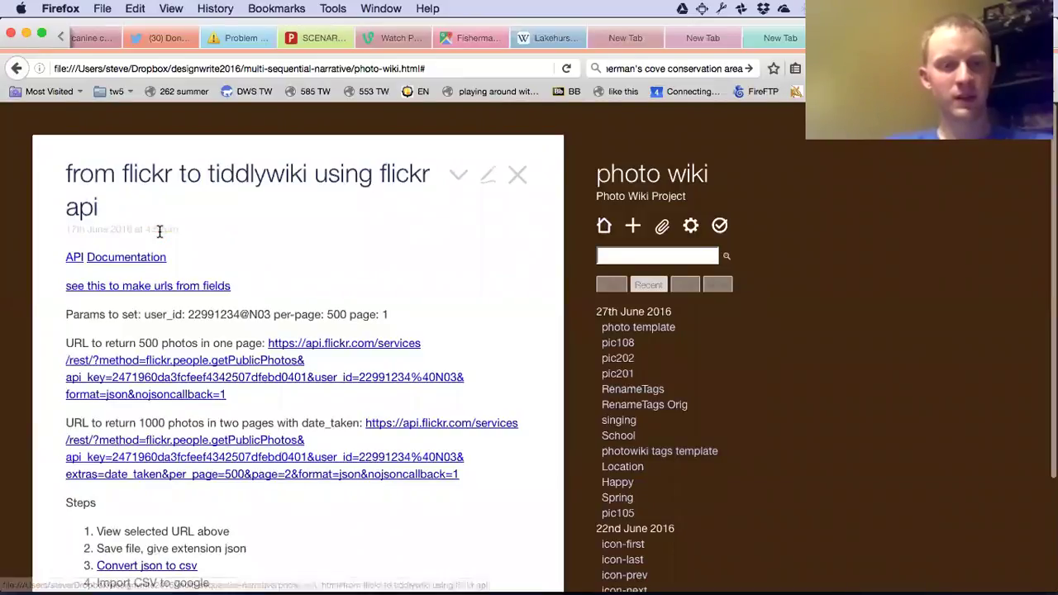
scroll(469, 374, down, 3)
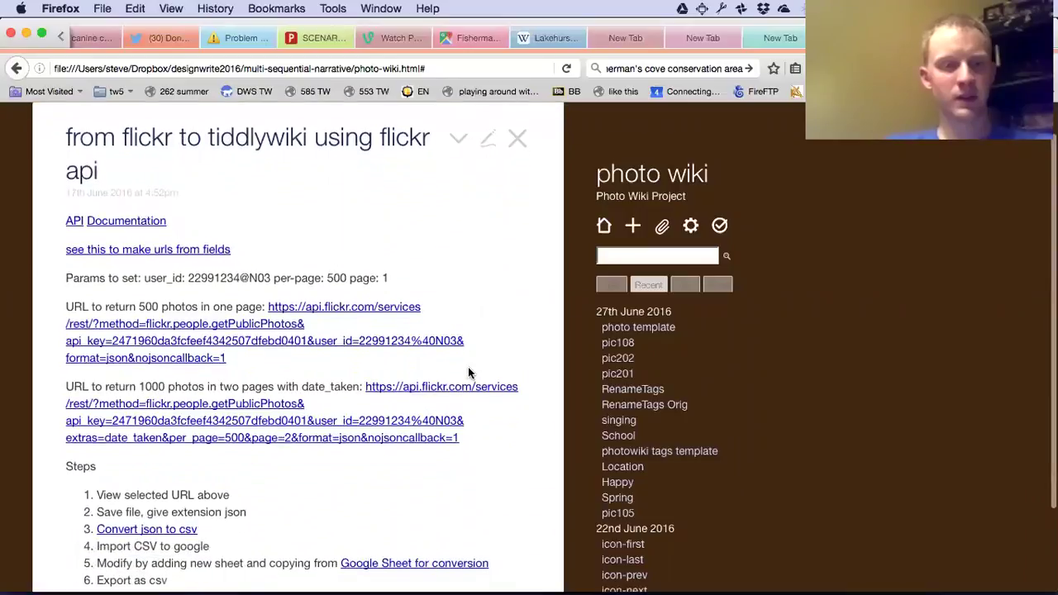
scroll(469, 374, down, 2)
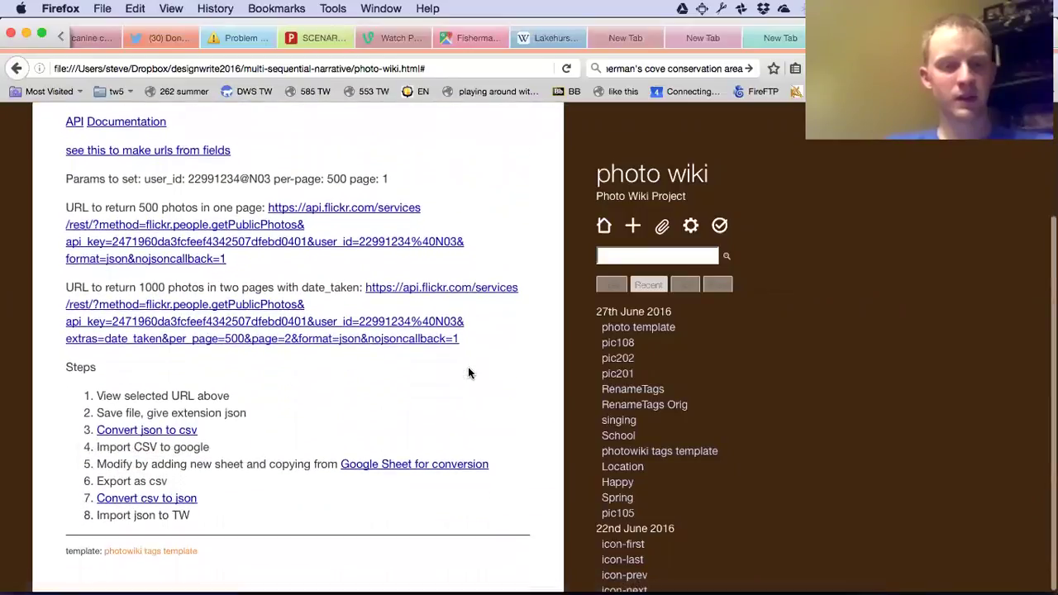
scroll(468, 373, up, 5)
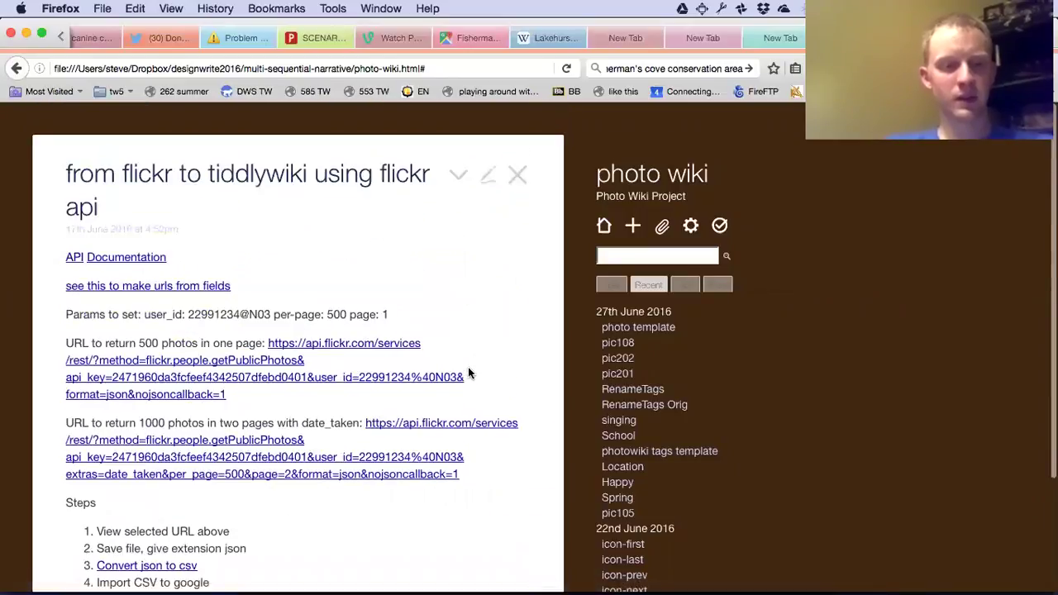
scroll(469, 374, down, 4)
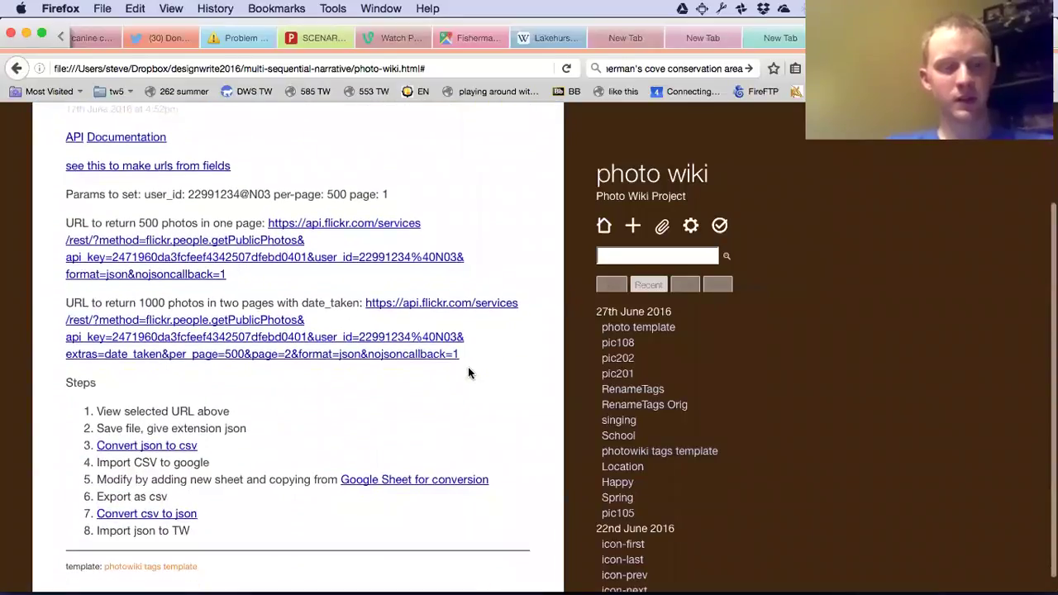
Open the pic108 and pic201 photo tiddlers, then bring up the Open File dialog.
click(616, 343)
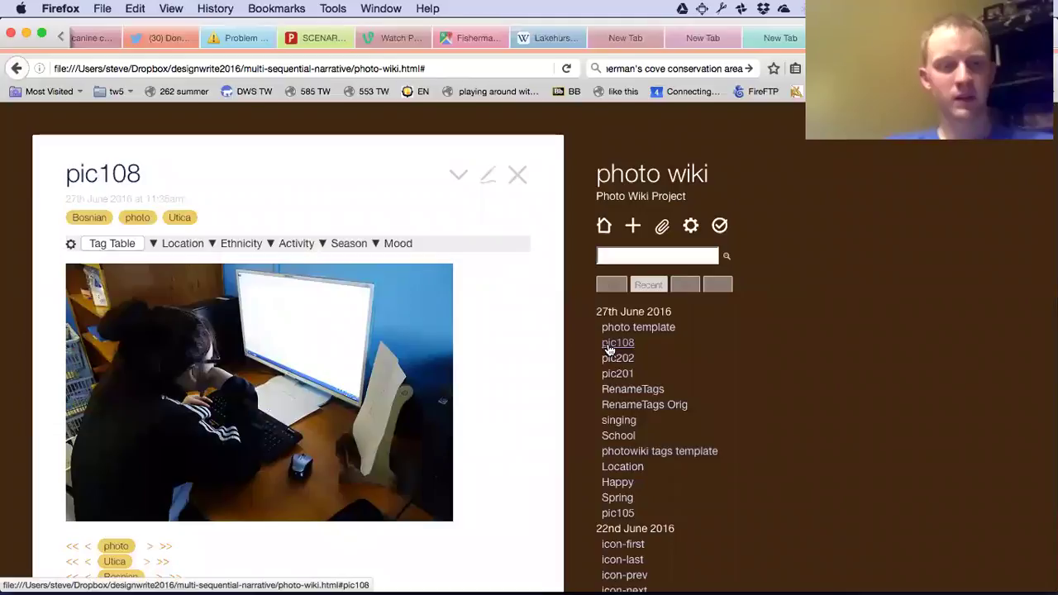
click(617, 376)
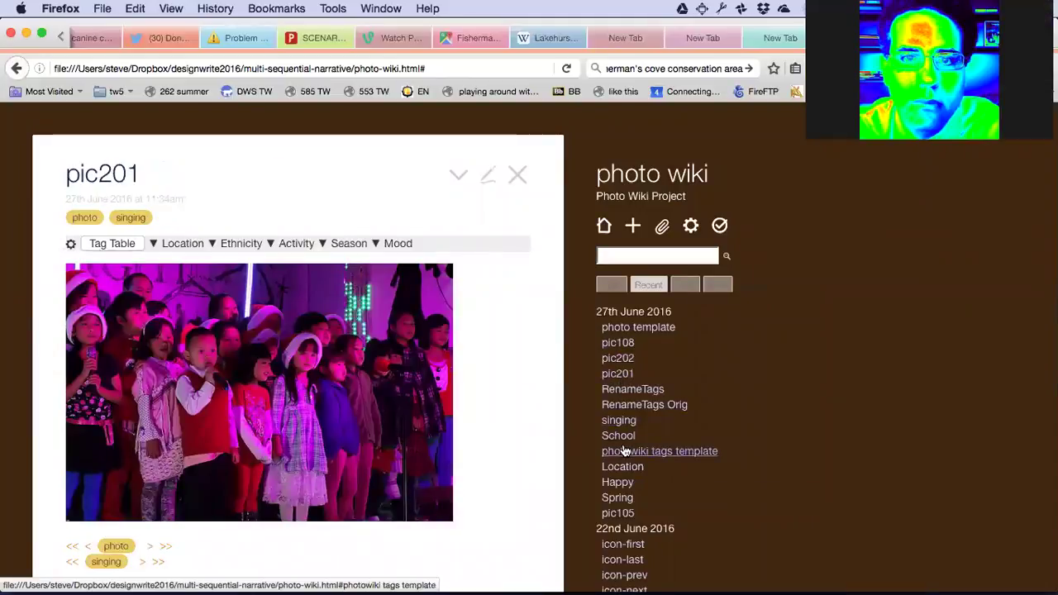
scroll(624, 447, down, 3)
scroll(625, 451, up, 3)
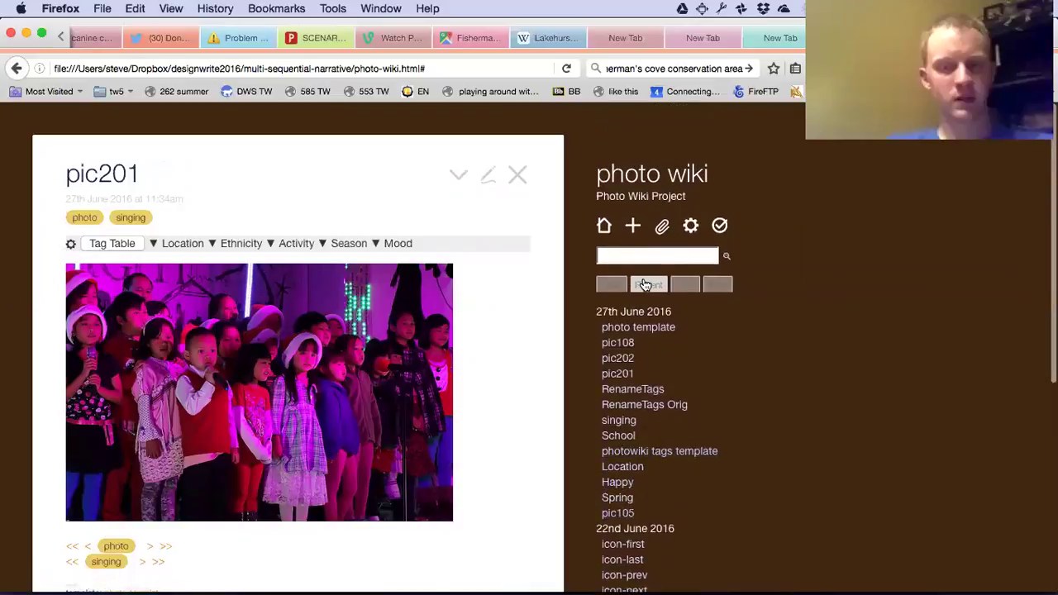
key(super+o)
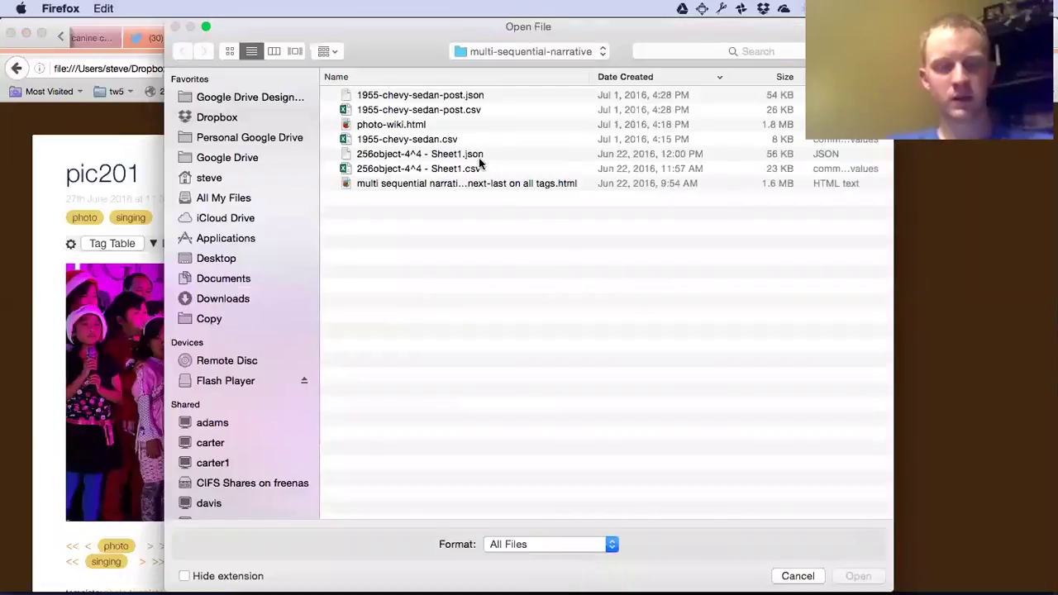
Reopen photo-wiki.html, view All Photos and pic1002, then return to the Welcome page.
click(407, 123)
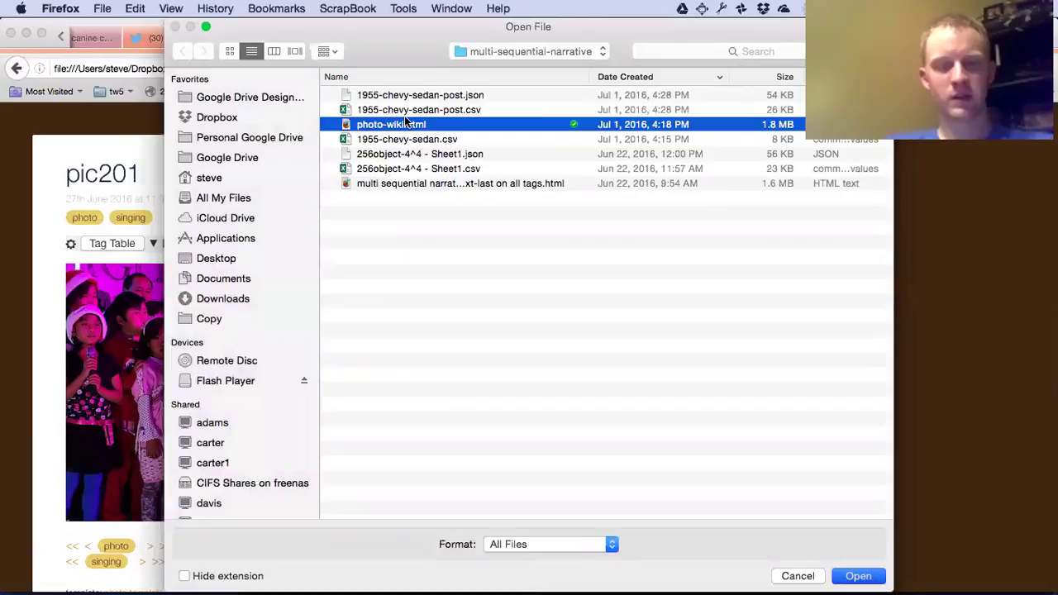
double_click(392, 123)
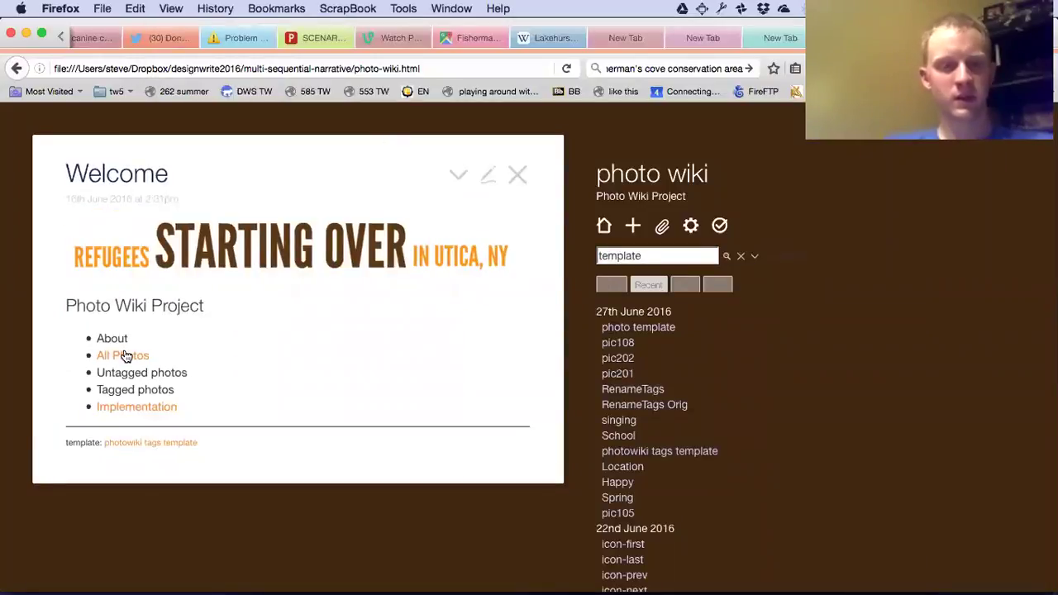
click(124, 354)
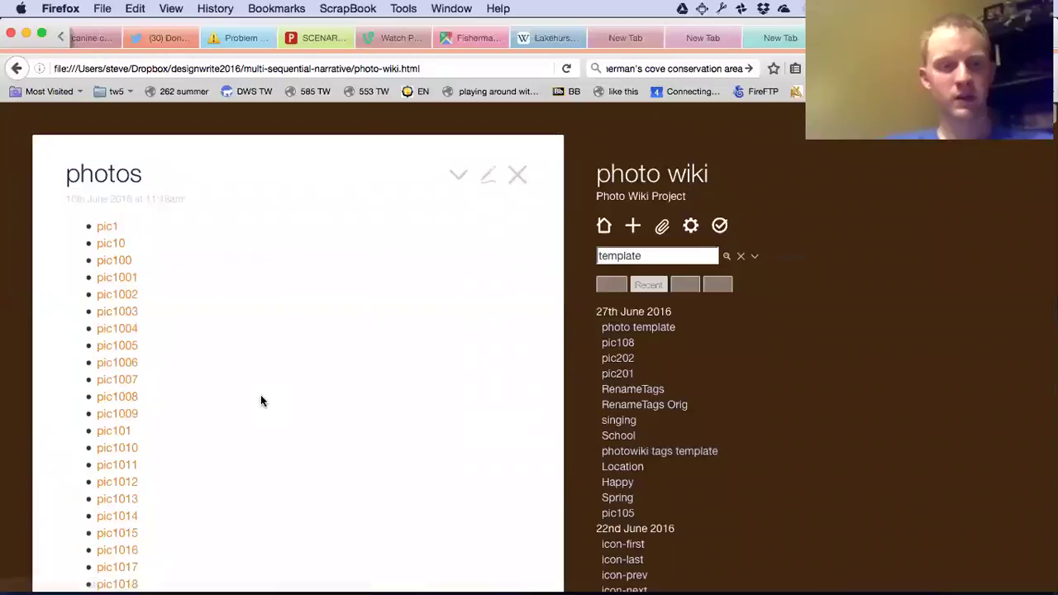
scroll(248, 385, down, 2)
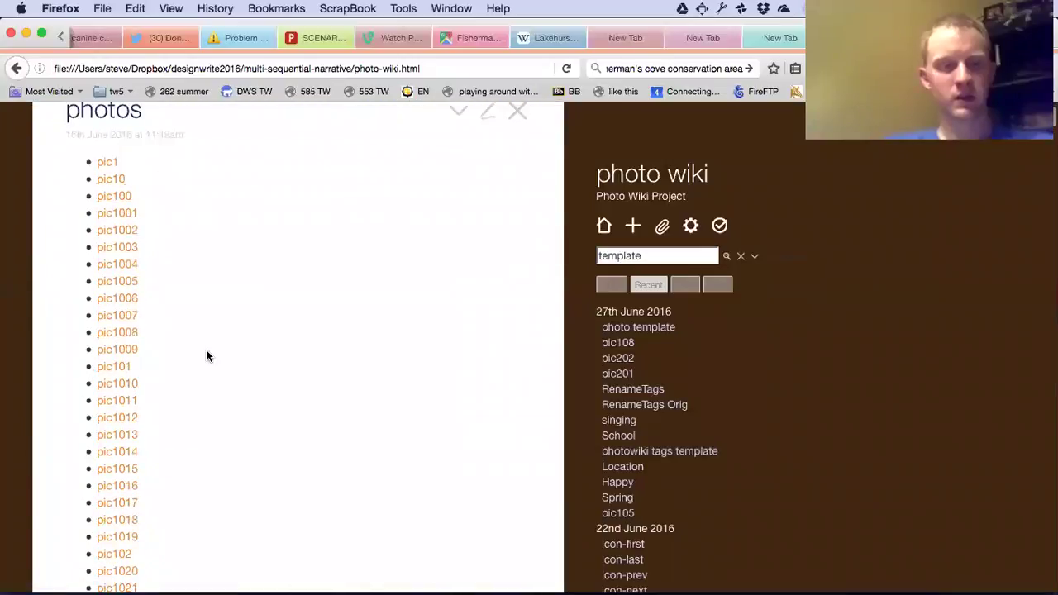
click(123, 238)
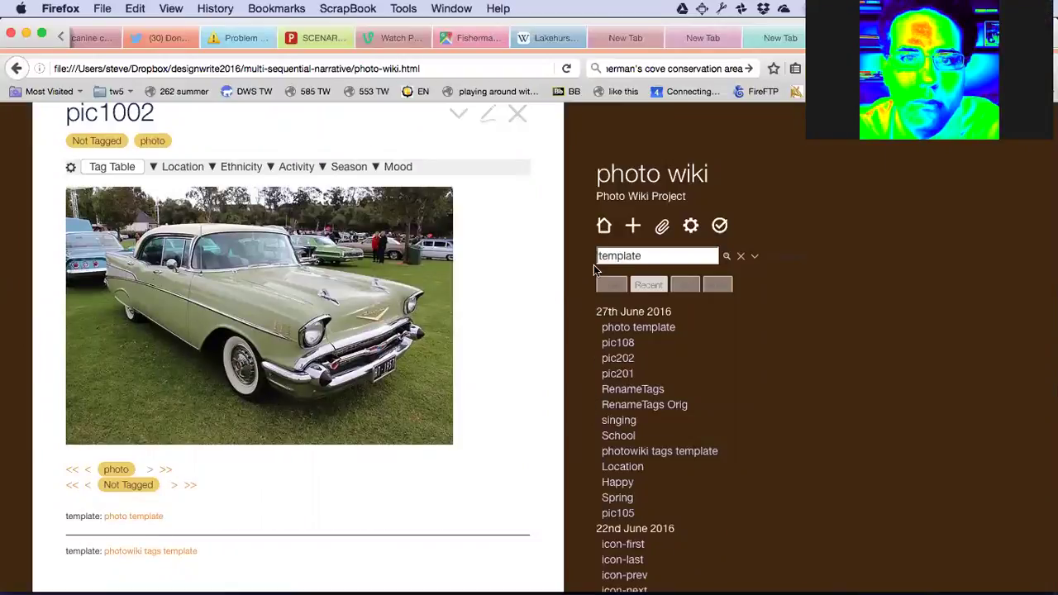
click(603, 225)
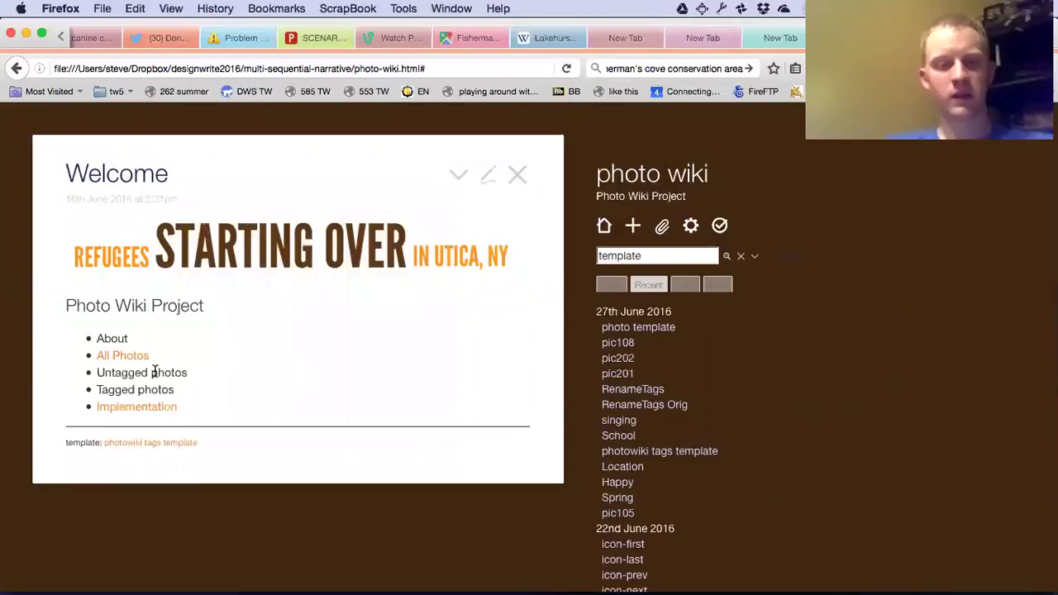
Follow the Implementation API notes link to Flickr's flickr.people.getPublicPhotos App Garden page.
click(152, 413)
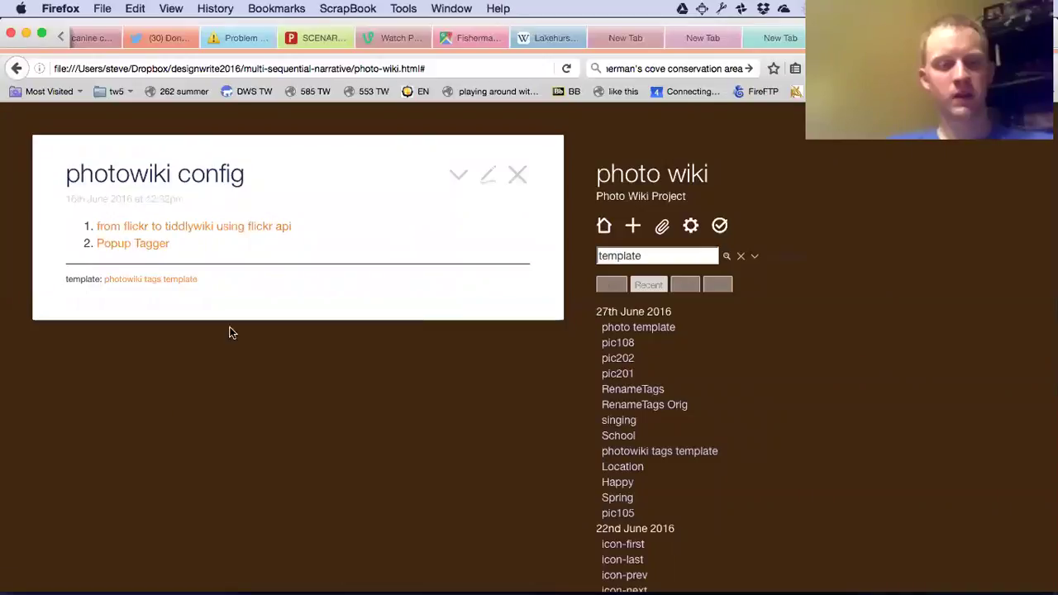
click(229, 229)
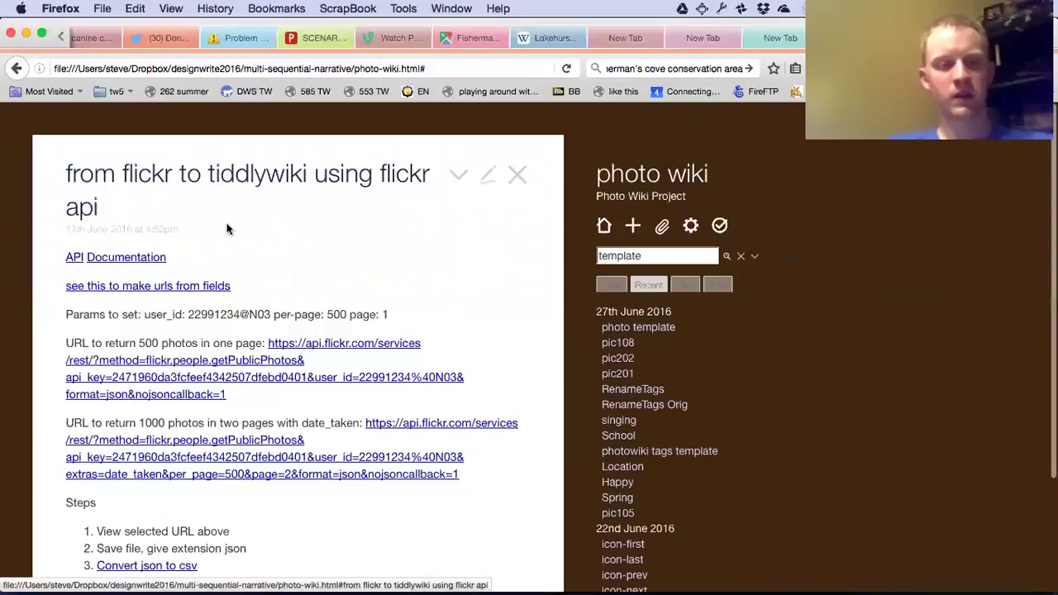
scroll(400, 367, down, 2)
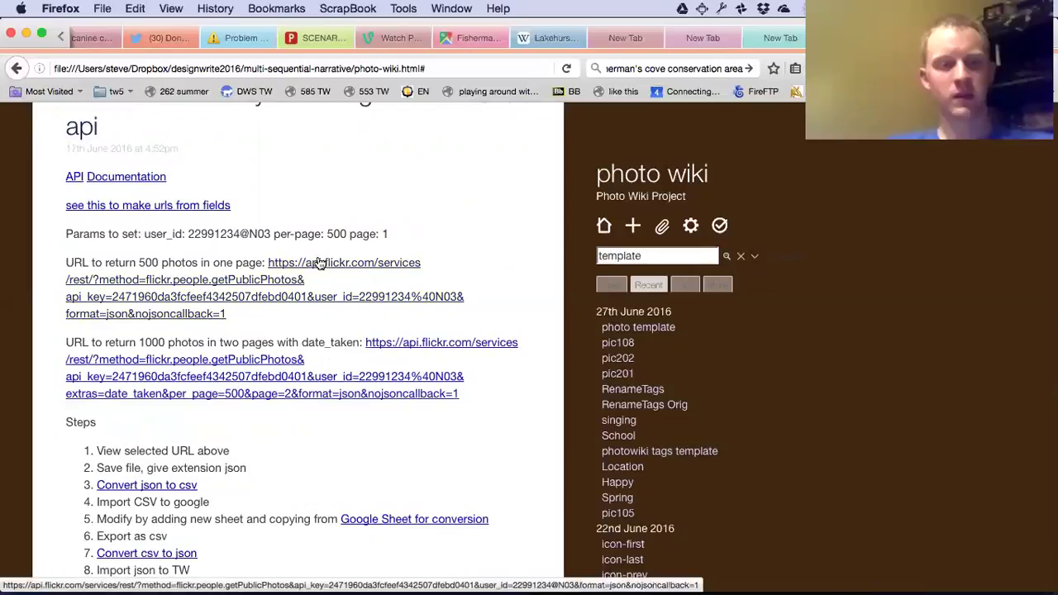
click(72, 177)
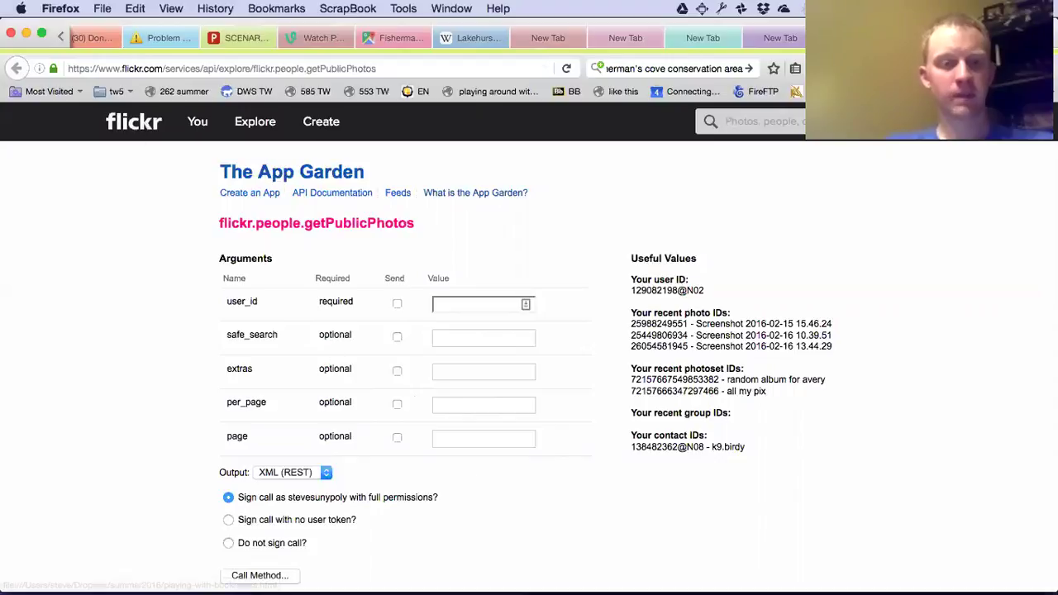
Test the 500-photo and 1000-photo getPublicPhotos URLs, returning to the wiki after each Invalid API Key error.
key(super+Left)
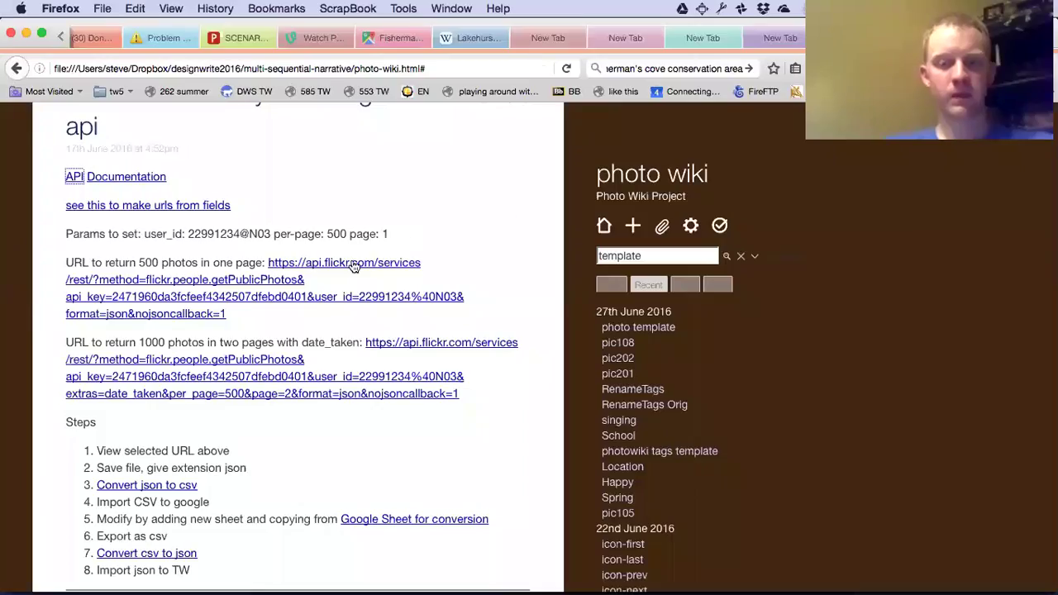
click(351, 269)
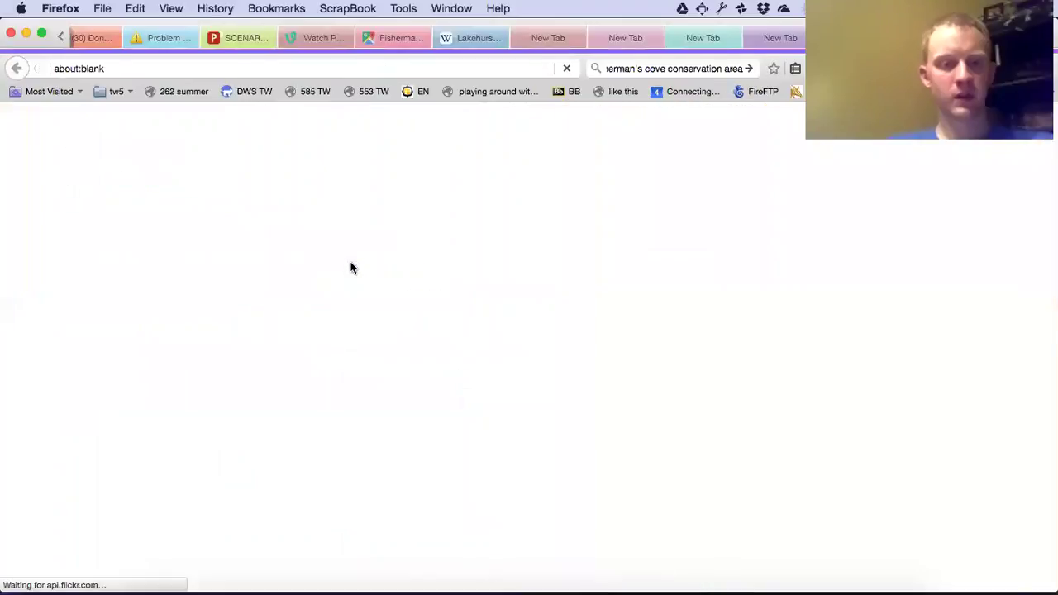
key(super+Left)
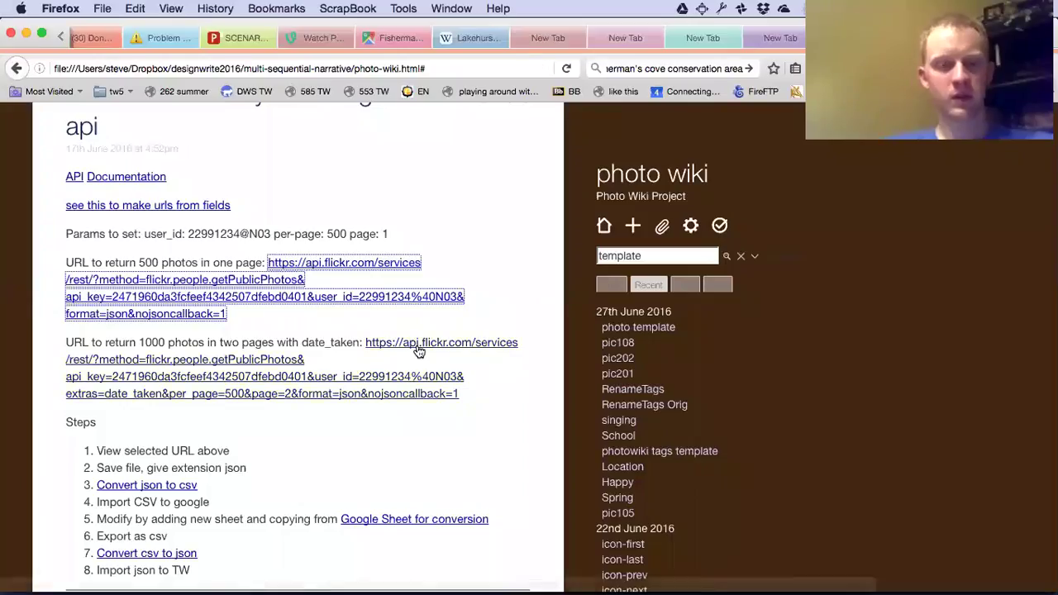
click(269, 387)
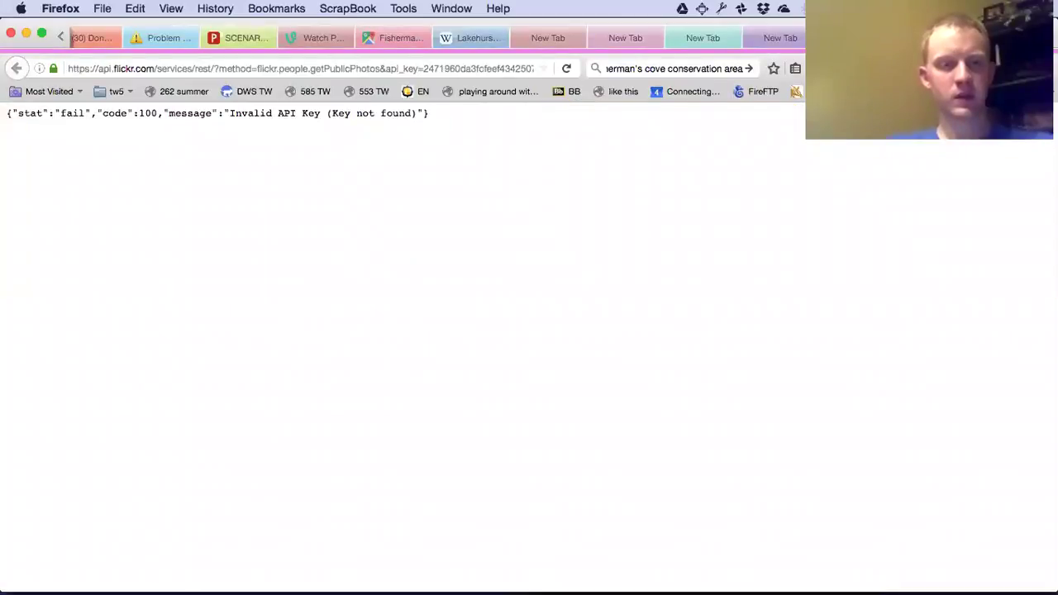
key(super+Left)
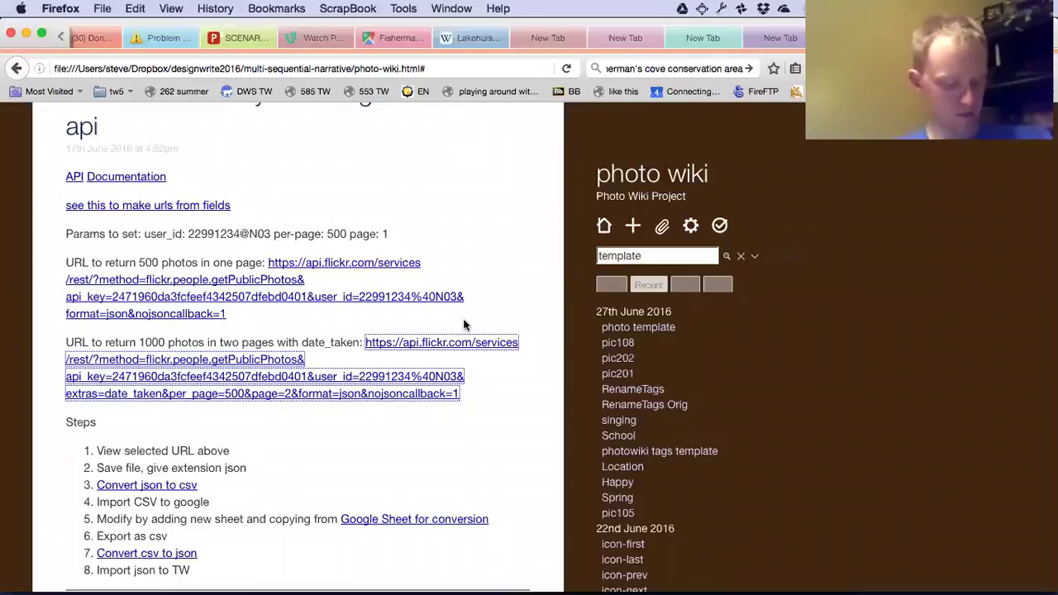
Follow step 5's 'Google Sheet for conversion' link to open the flickr-api-500photos spreadsheet.
scroll(466, 325, down, 2)
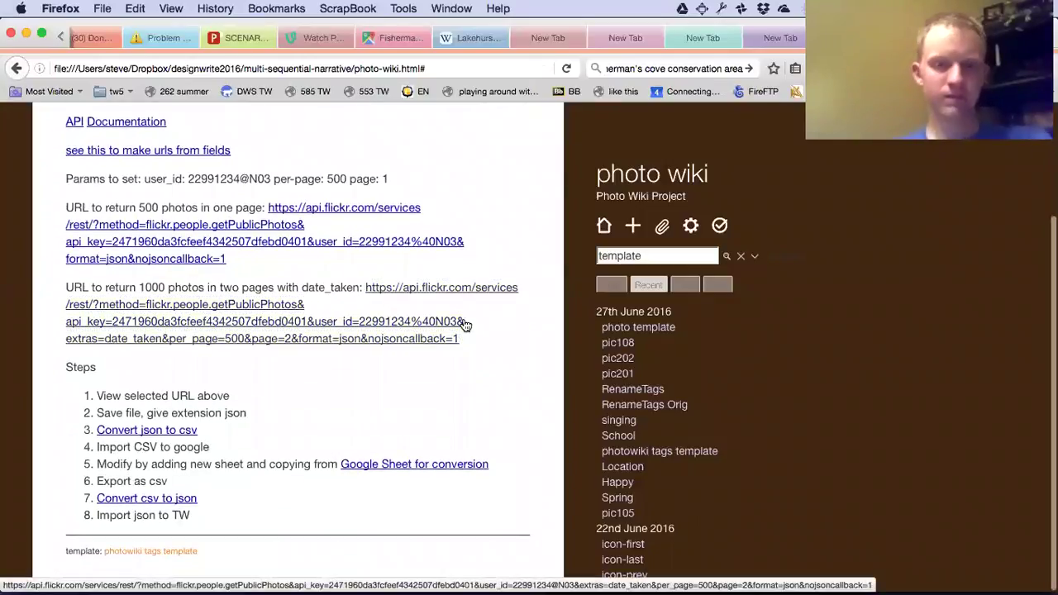
scroll(466, 325, up, 3)
scroll(463, 325, down, 1)
click(286, 422)
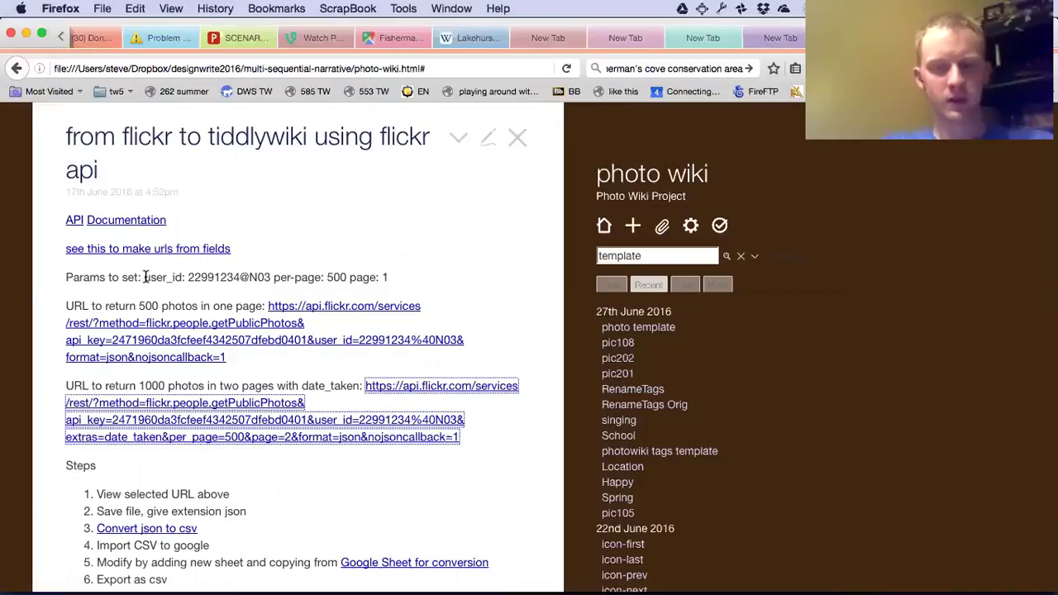
scroll(371, 479, down, 1)
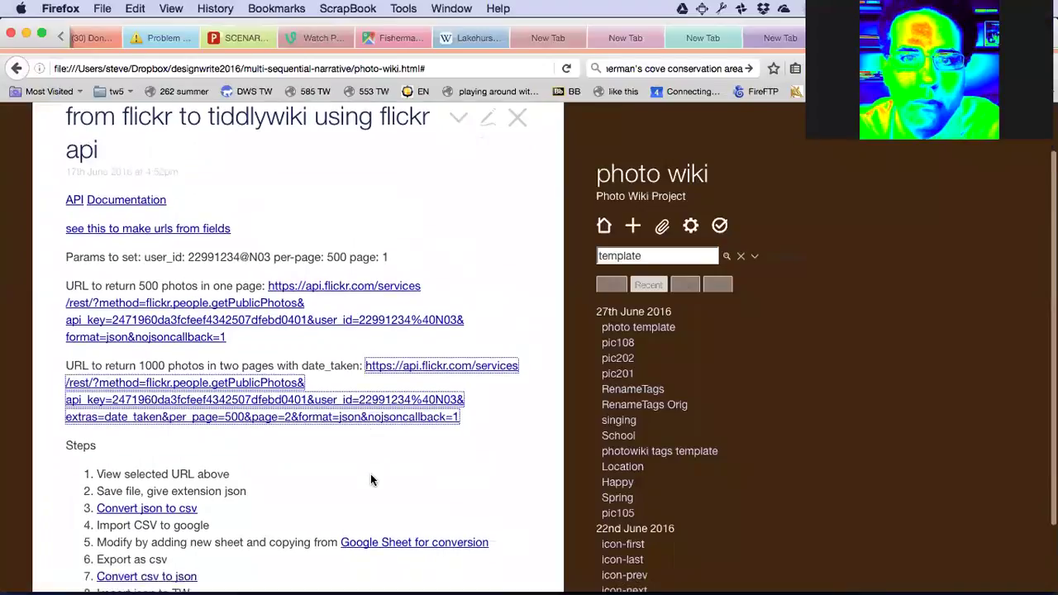
scroll(370, 479, down, 2)
click(382, 464)
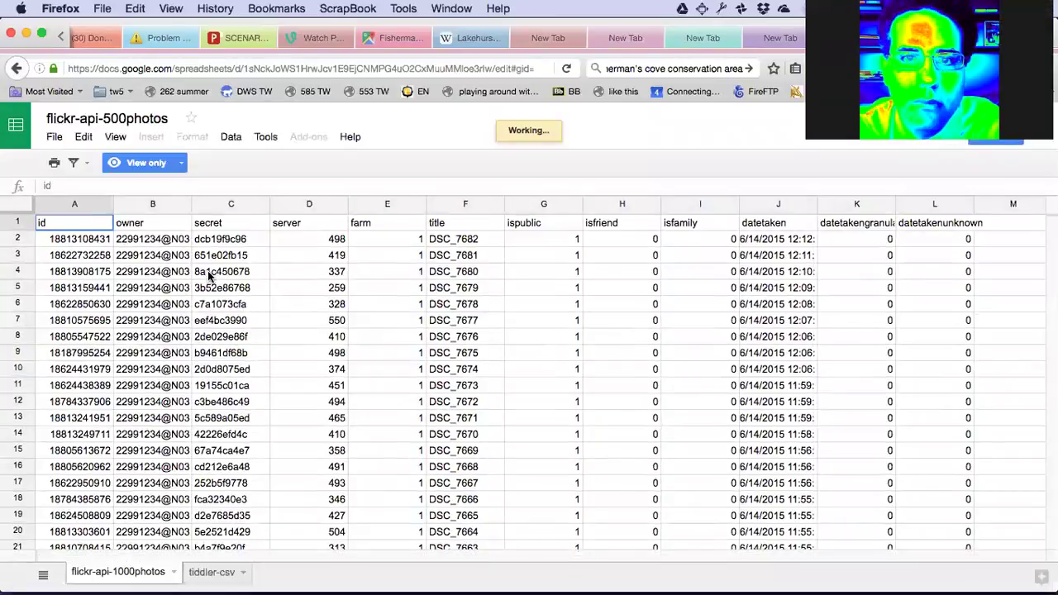
Switch the flickr-api-500photos workbook to its tiddler-csv sheet.
scroll(177, 546, down, 1)
click(213, 572)
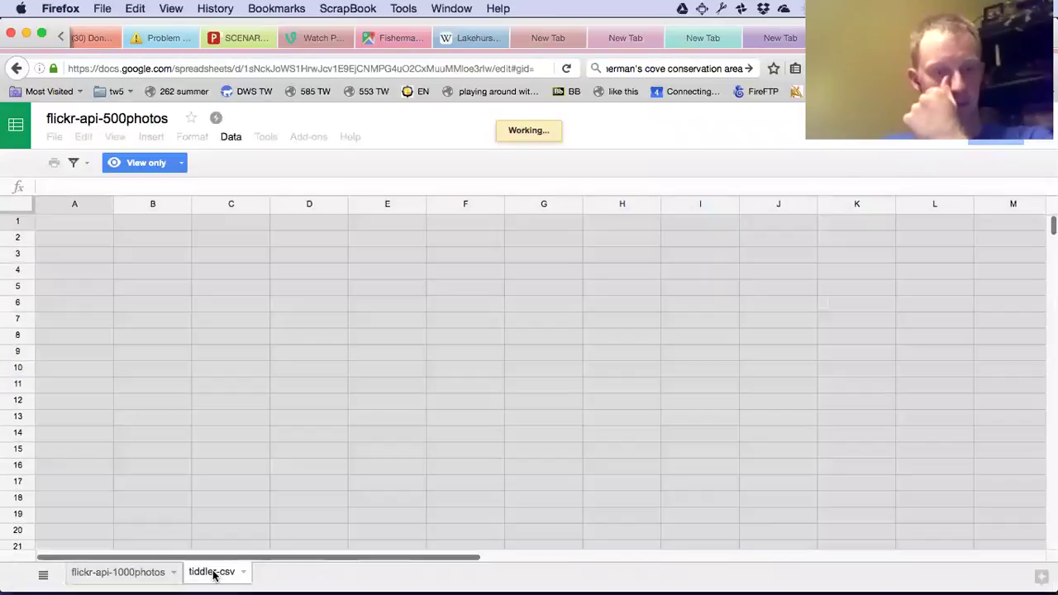
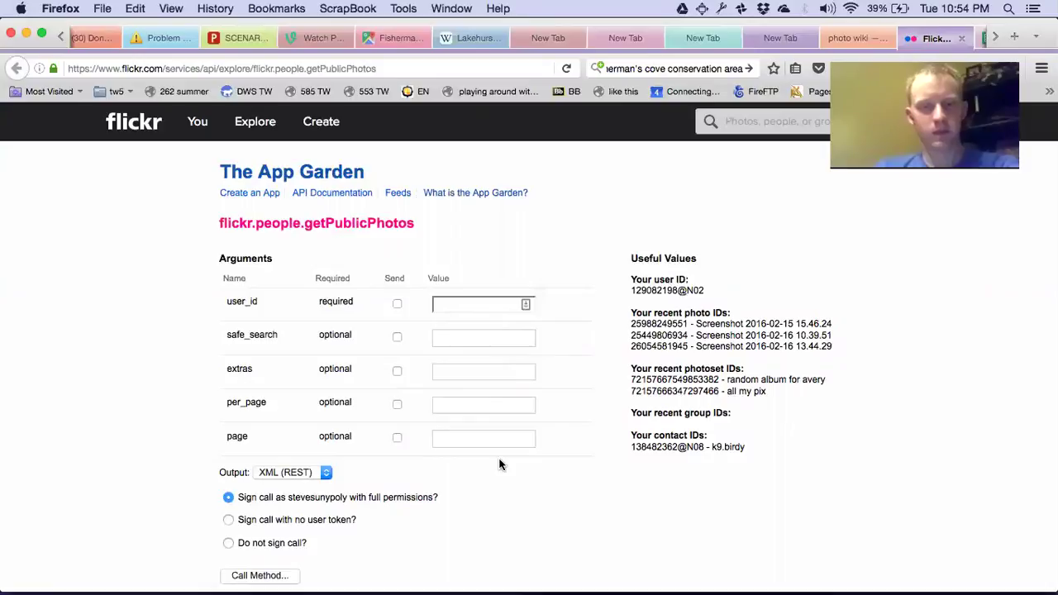
Scroll down to the Arguments table of the flickr.people.getPublicPhotos API explorer.
scroll(500, 465, down, 3)
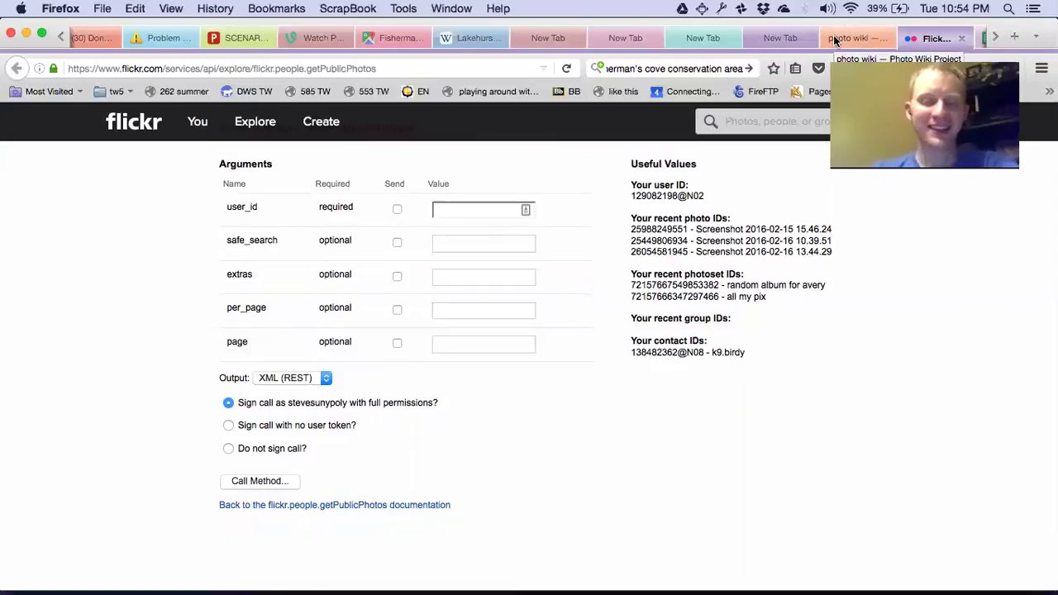
click(835, 39)
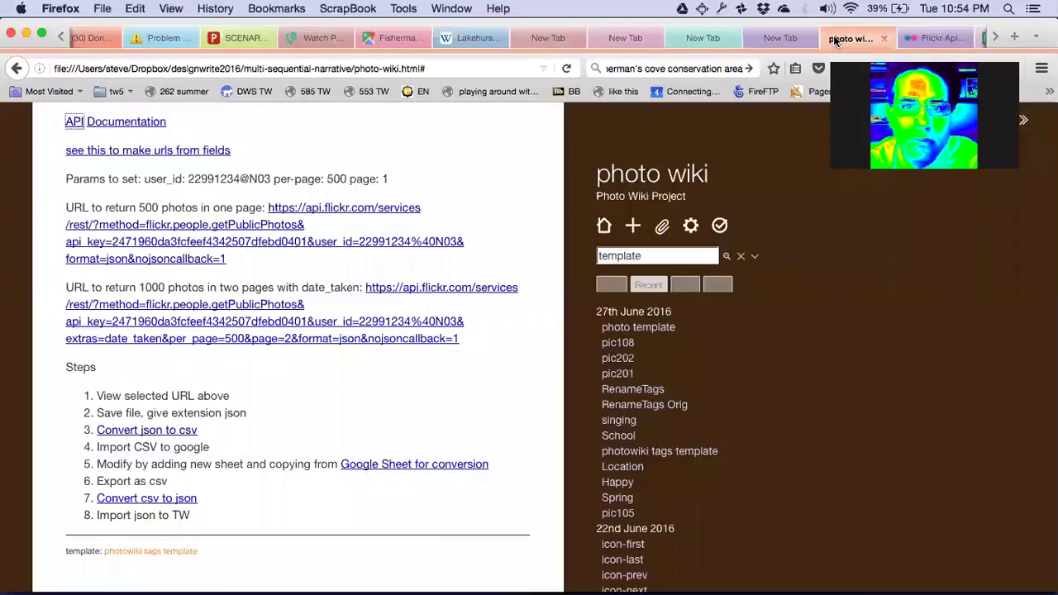
click(925, 36)
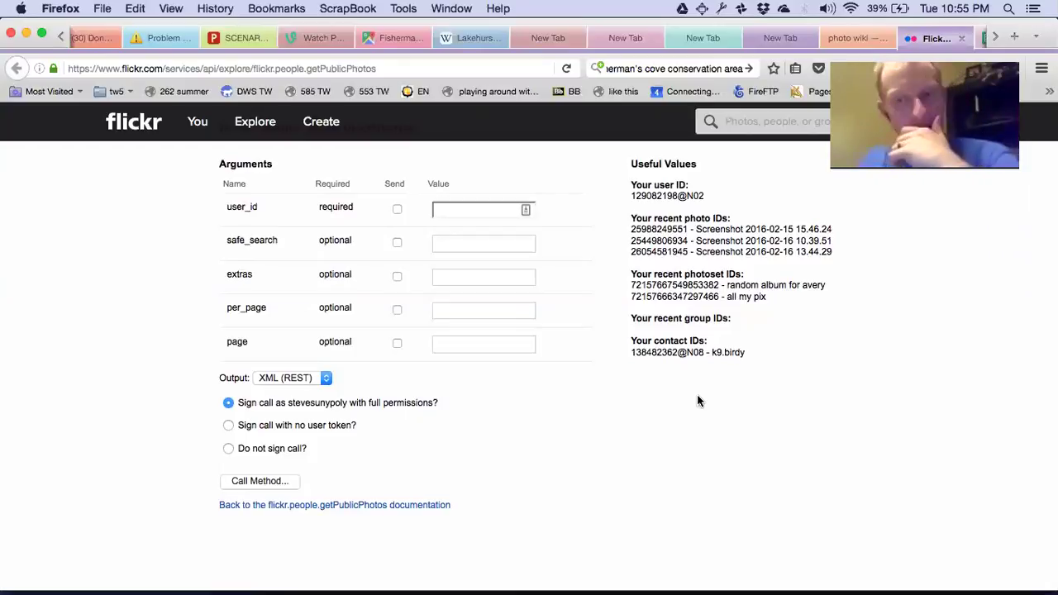
Search the web for 'instagram favorite' from the Firefox search bar.
scroll(698, 400, up, 3)
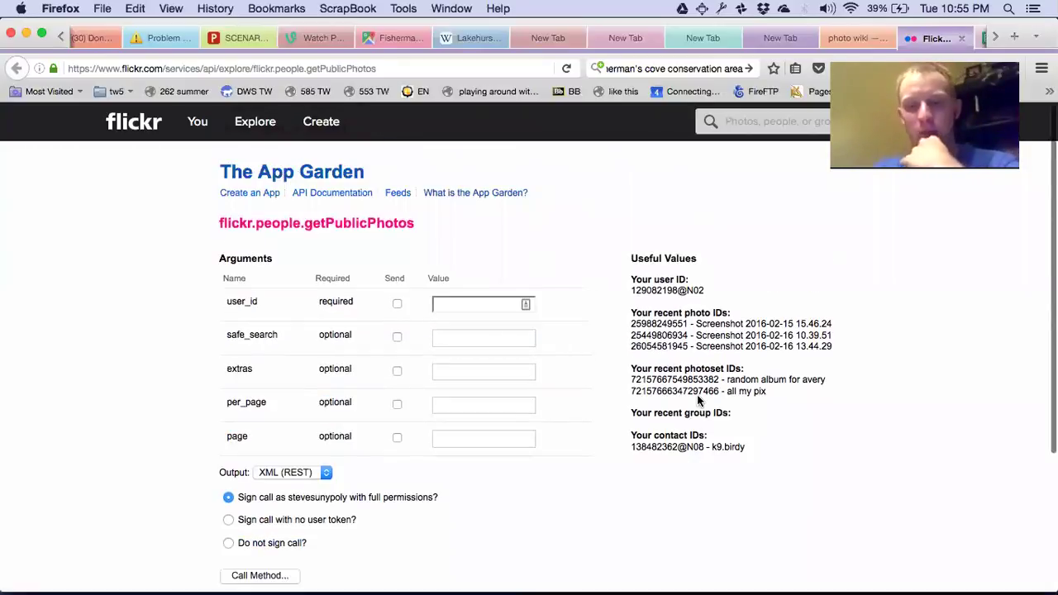
scroll(697, 394, down, 2)
scroll(697, 394, up, 2)
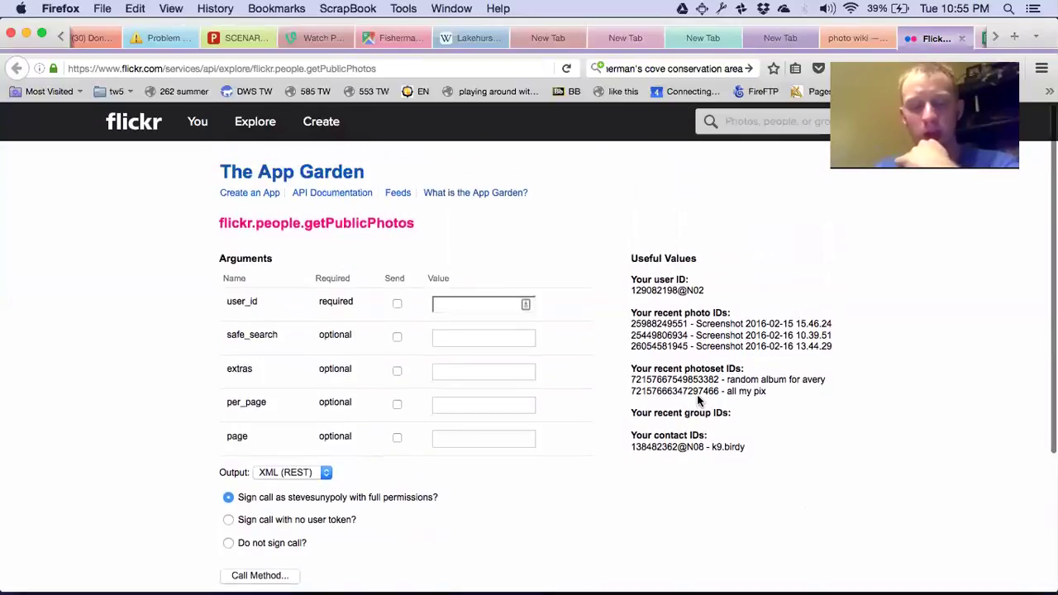
click(673, 64)
text(instagr)
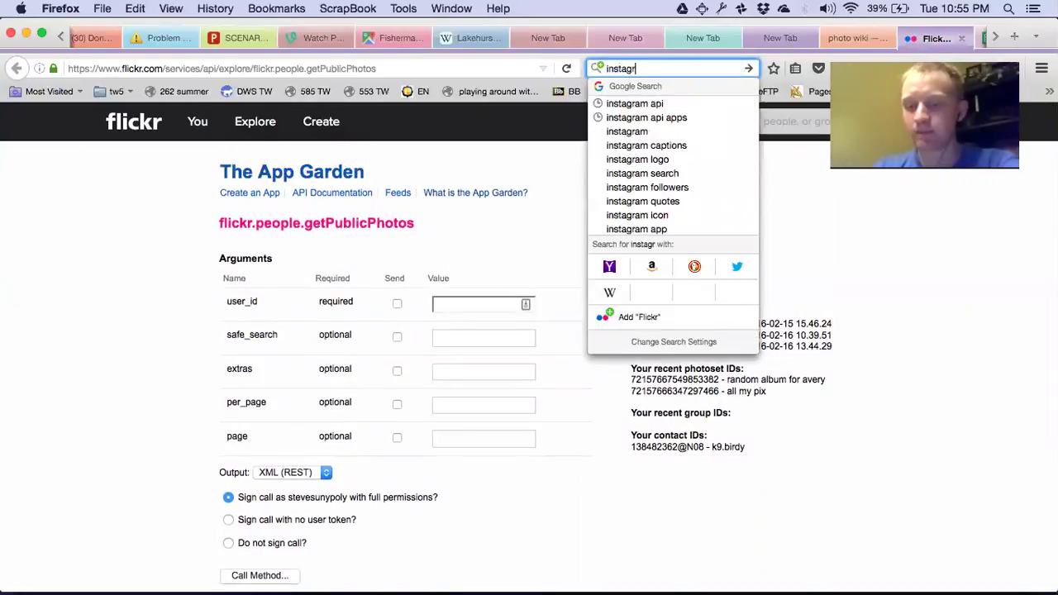
text(am favorite)
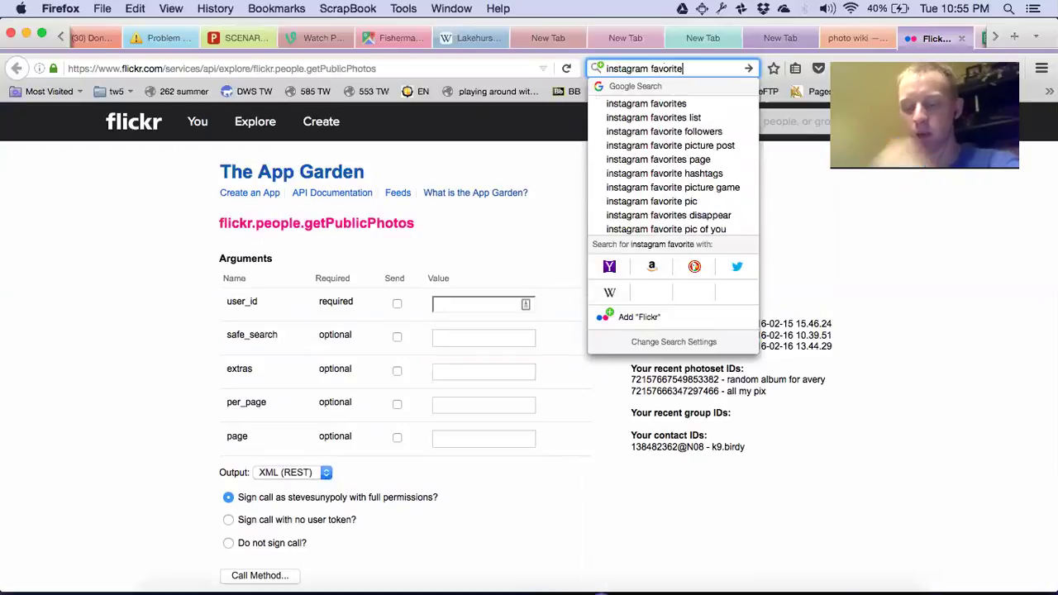
click(659, 103)
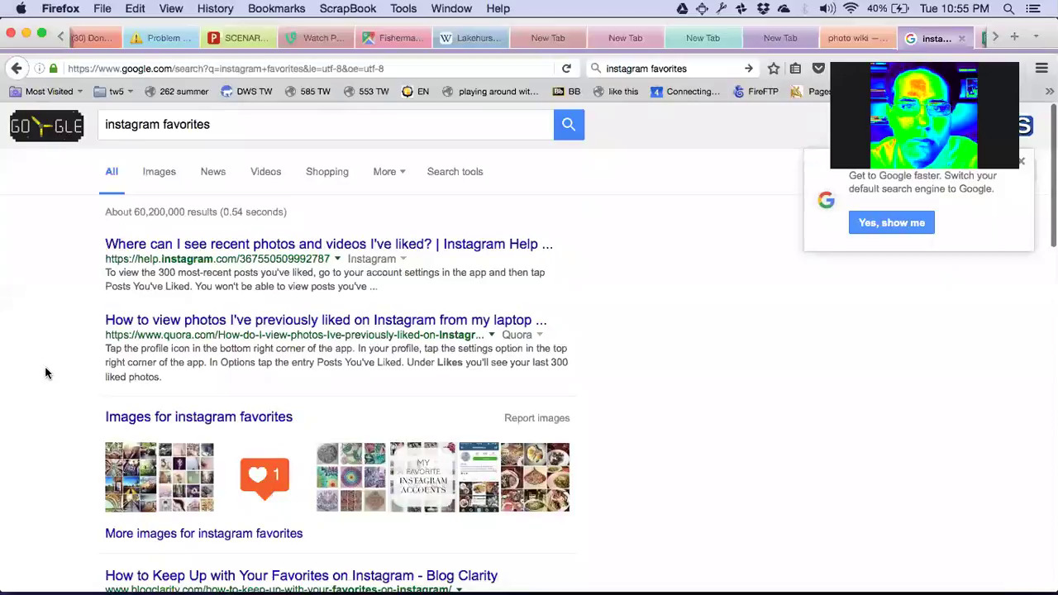
Change the Google query to 'instagram triggers ifttt' and open the IFTTT Blog post on Instagram.
scroll(46, 373, down, 4)
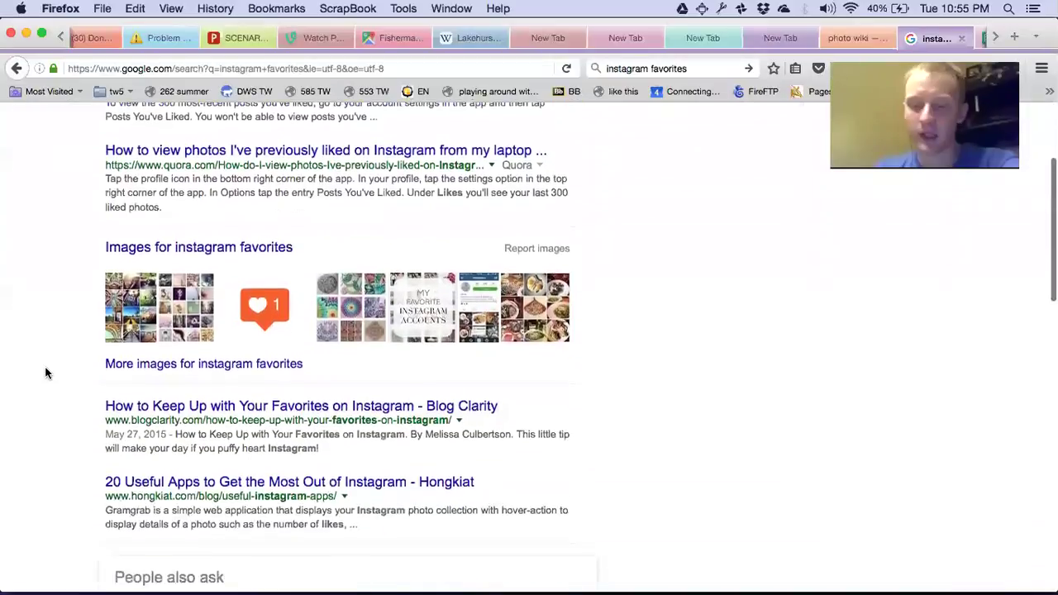
scroll(46, 373, down, 2)
scroll(46, 373, up, 3)
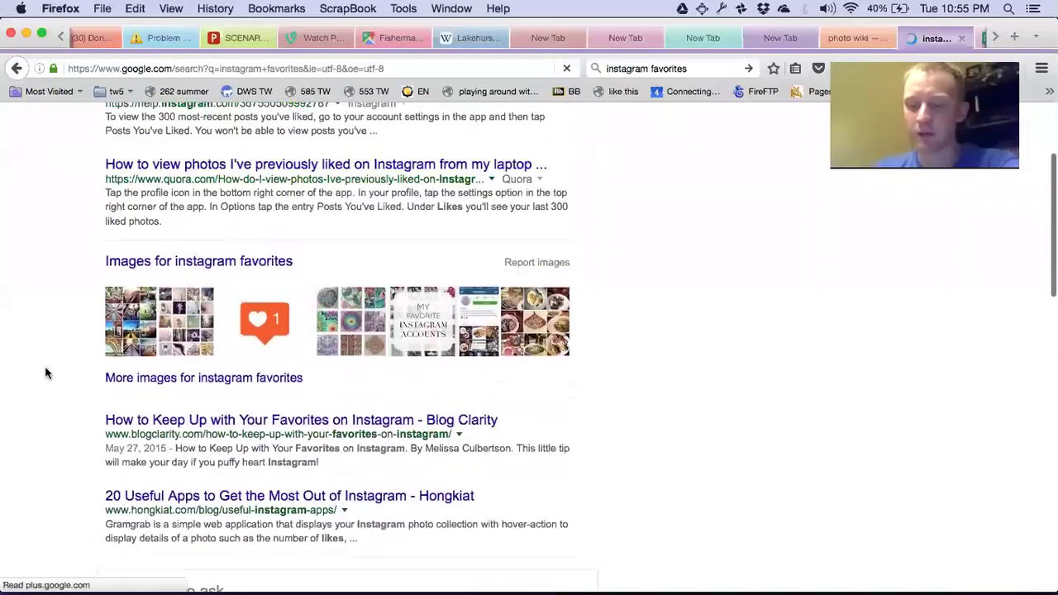
click(193, 123)
double_click(186, 124)
text(dtri)
key(BackSpace)
key(BackSpace)
key(BackSpace)
key(BackSpace)
text(t)
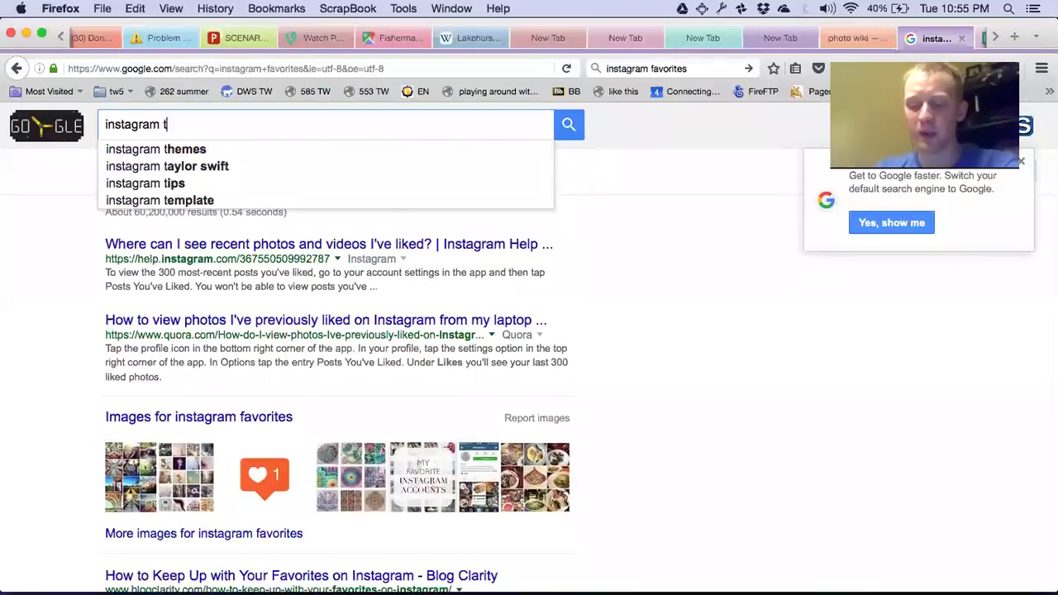
text(riggers ifttt)
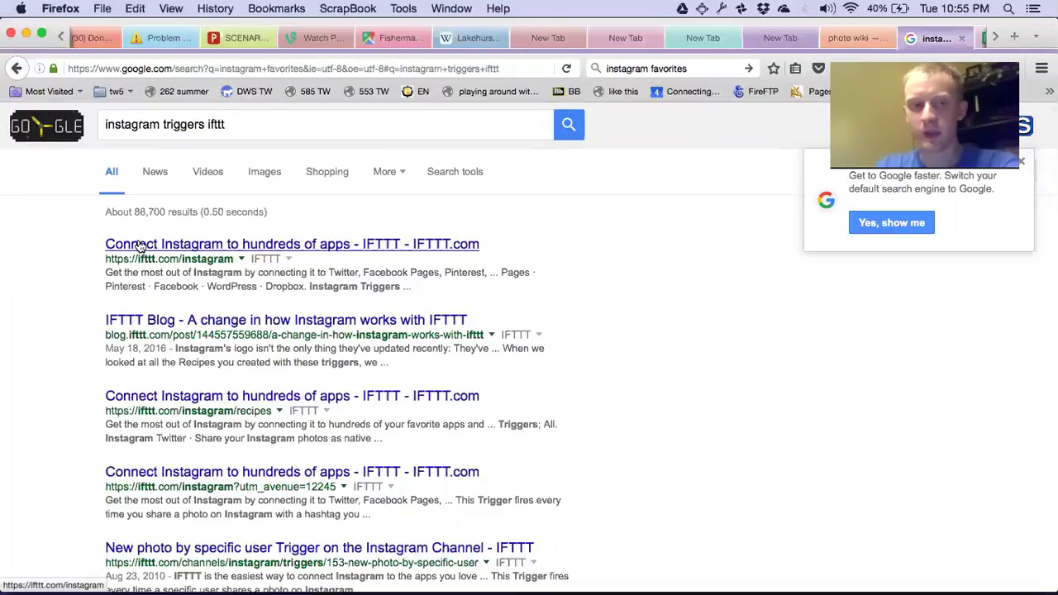
click(167, 320)
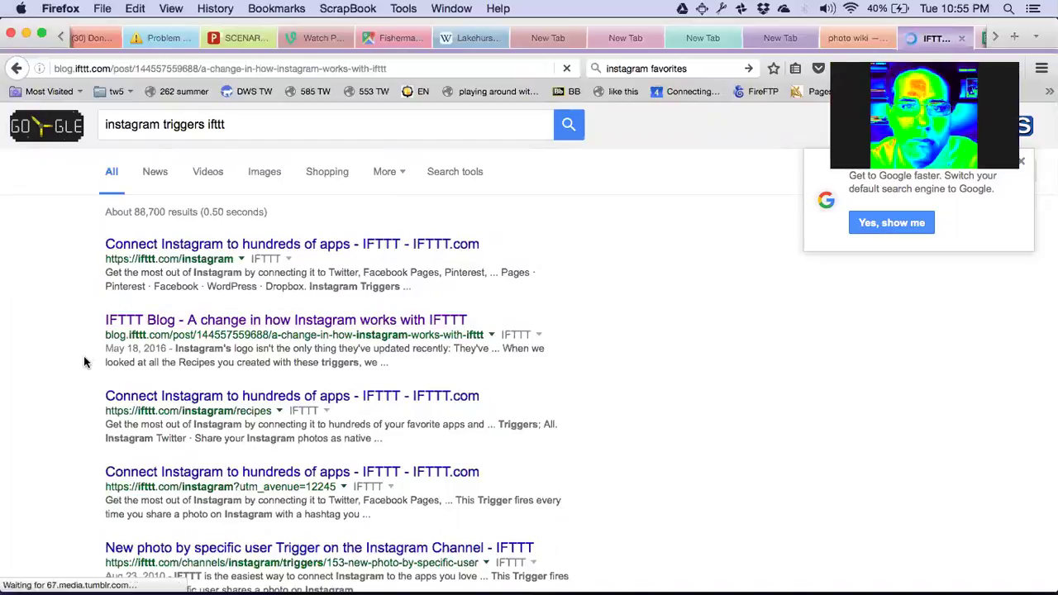
Highlight the four discontinued Instagram triggers, starting with 'You like a photo or video'.
scroll(23, 365, down, 2)
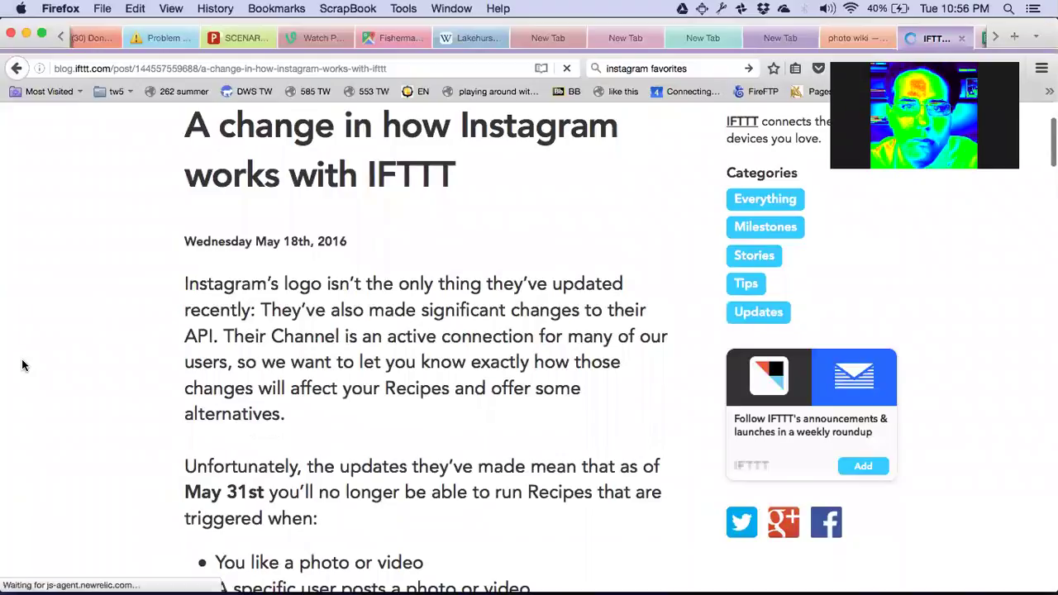
scroll(22, 365, down, 1)
scroll(22, 365, down, 4)
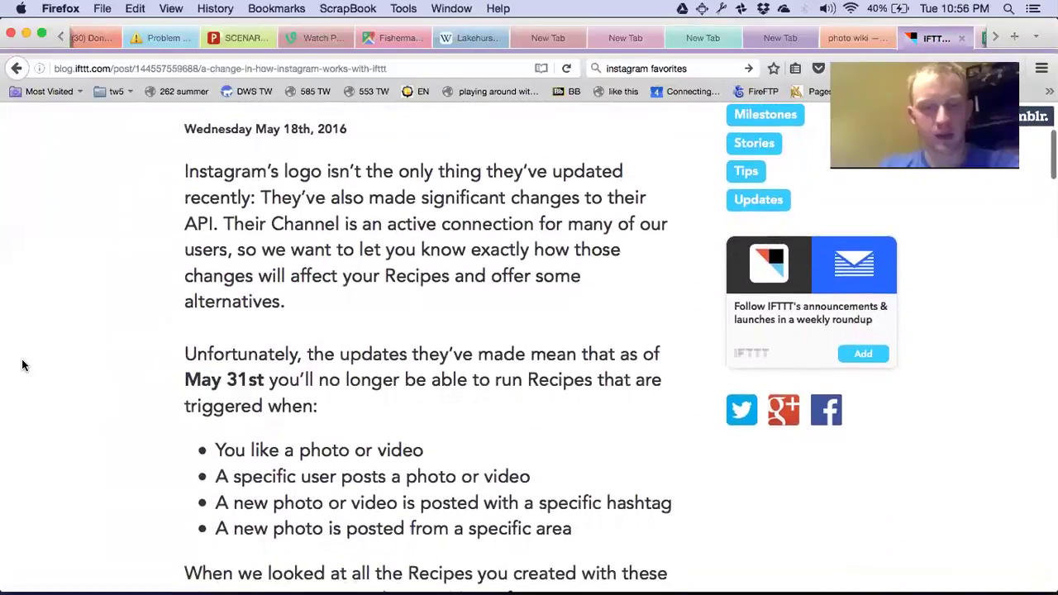
scroll(23, 365, down, 3)
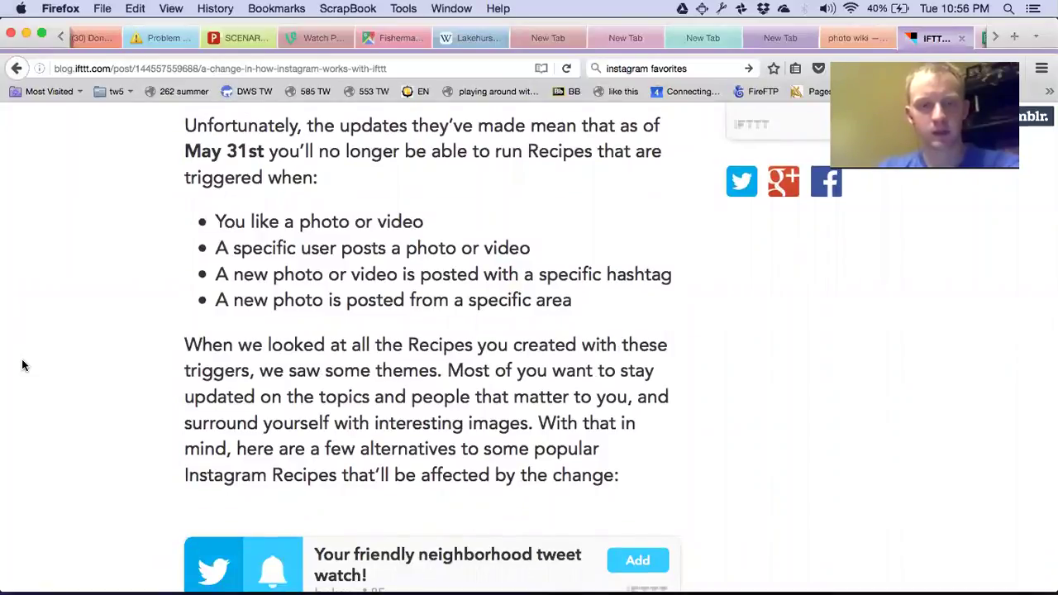
drag(216, 221, 463, 231)
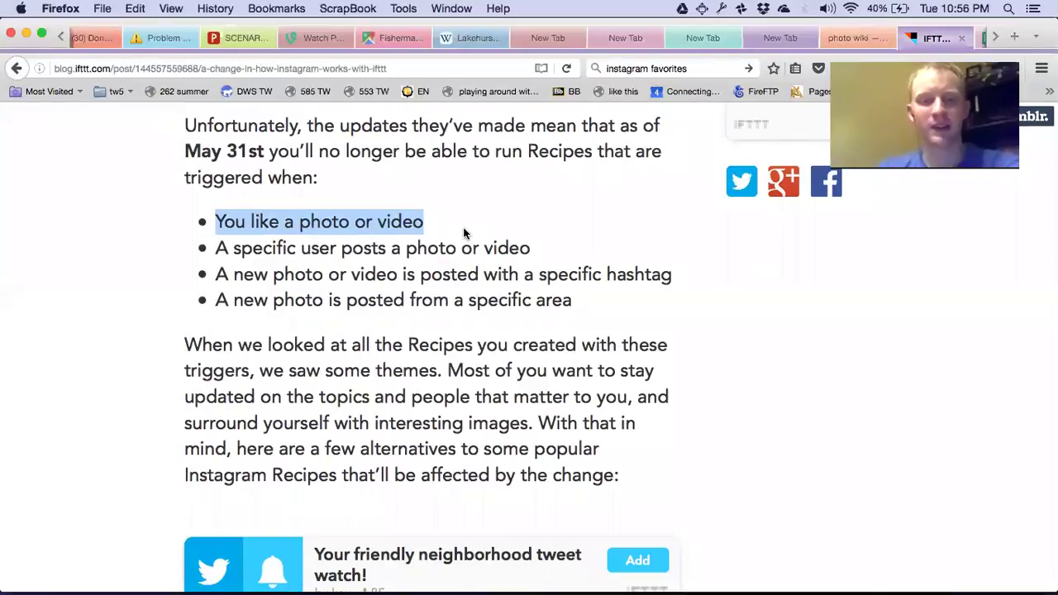
drag(216, 247, 612, 301)
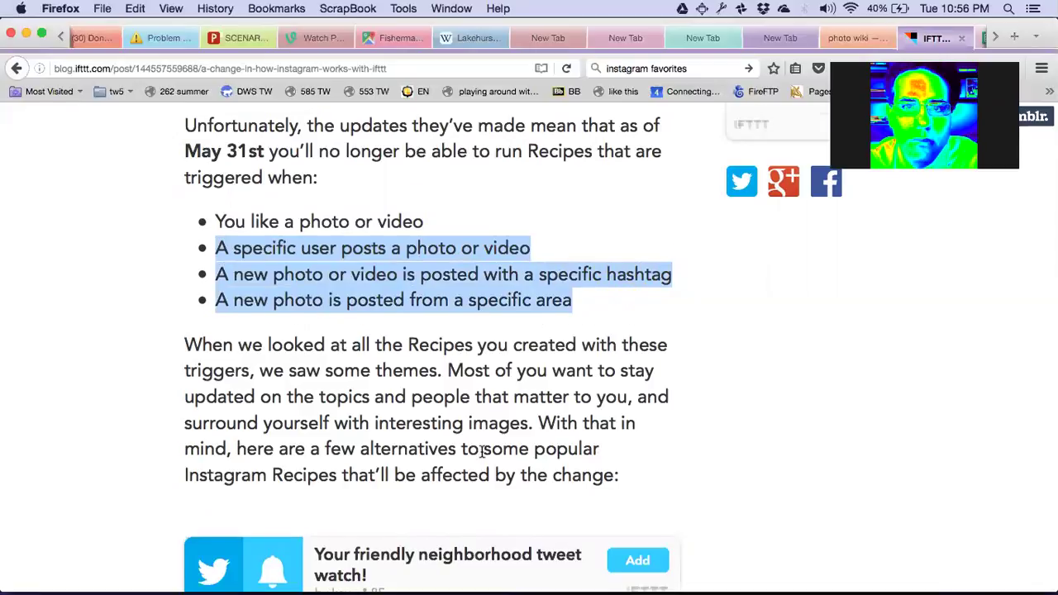
Scroll through the rest of the post to review the suggested alternative Recipes.
scroll(482, 450, down, 1)
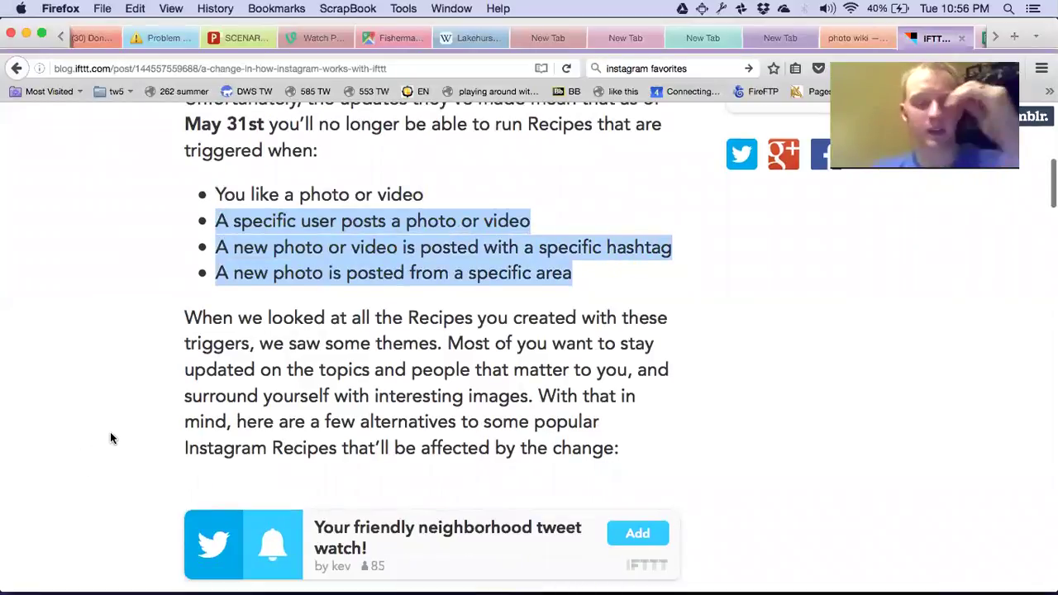
scroll(113, 438, down, 5)
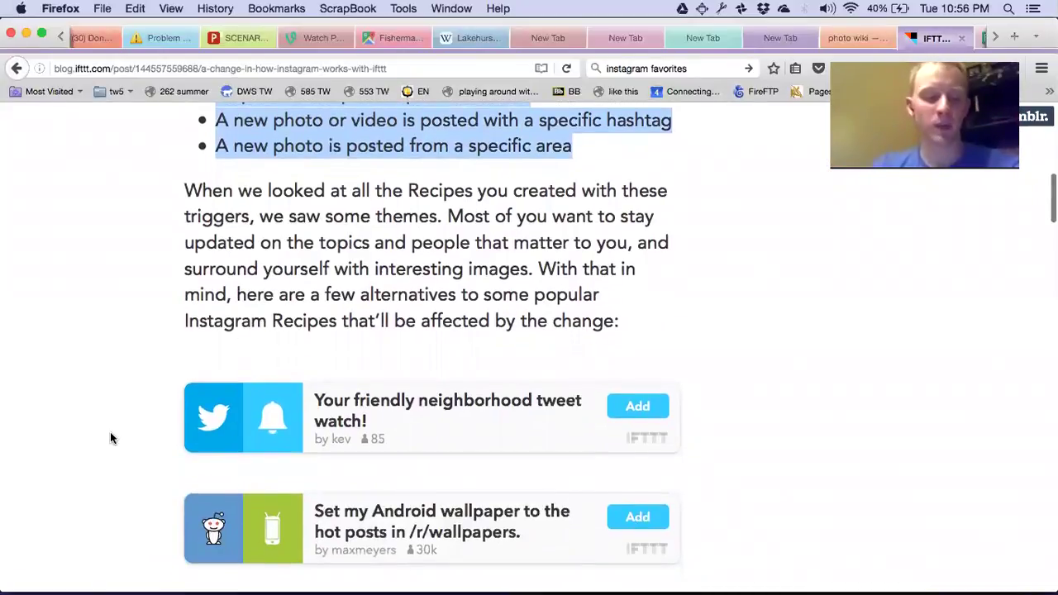
scroll(113, 438, down, 1)
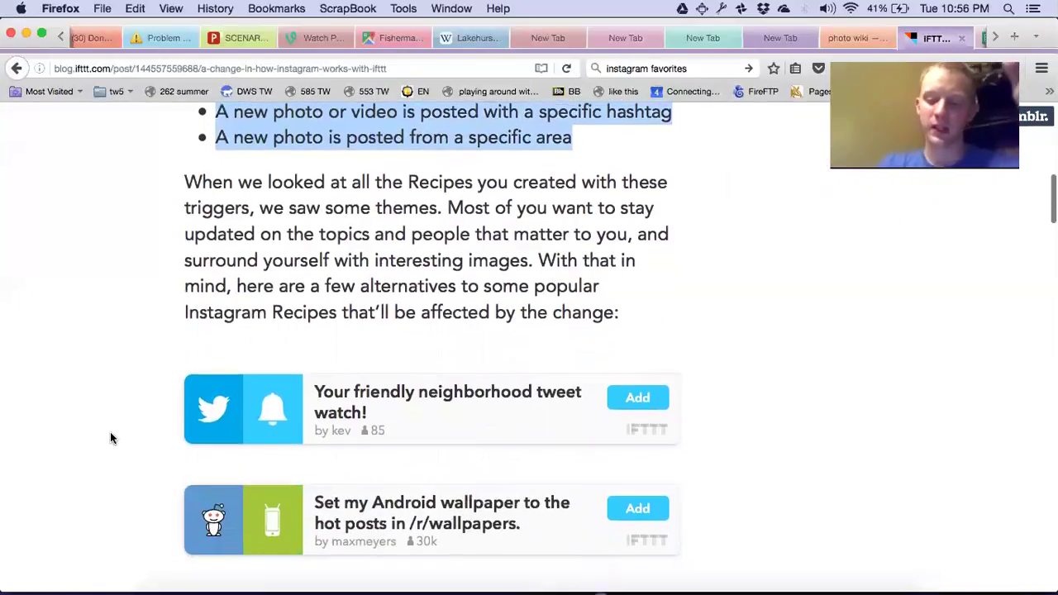
scroll(112, 438, down, 3)
scroll(112, 438, down, 1)
scroll(113, 438, up, 2)
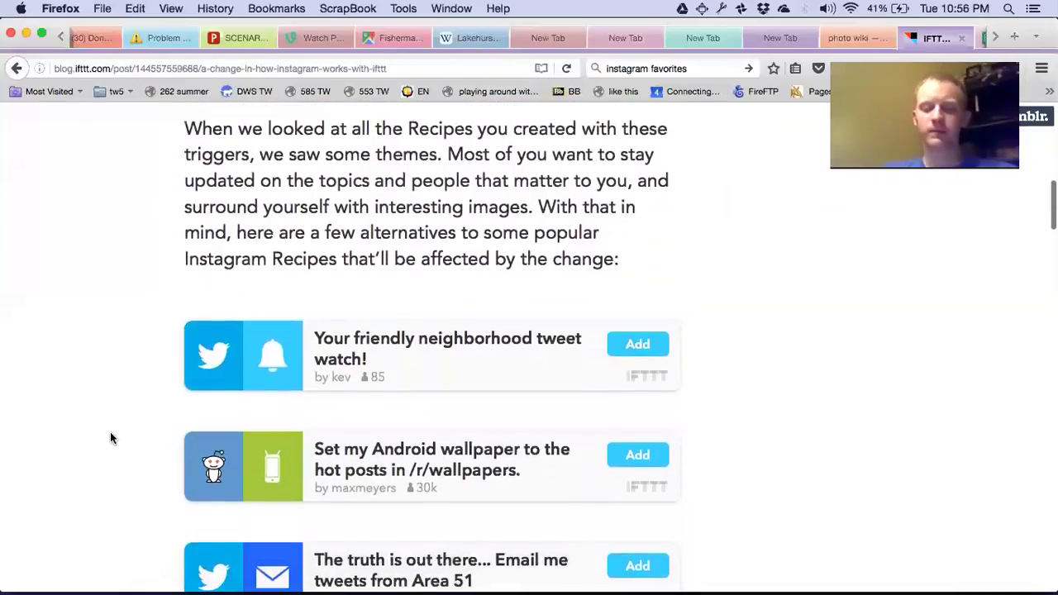
scroll(112, 439, down, 3)
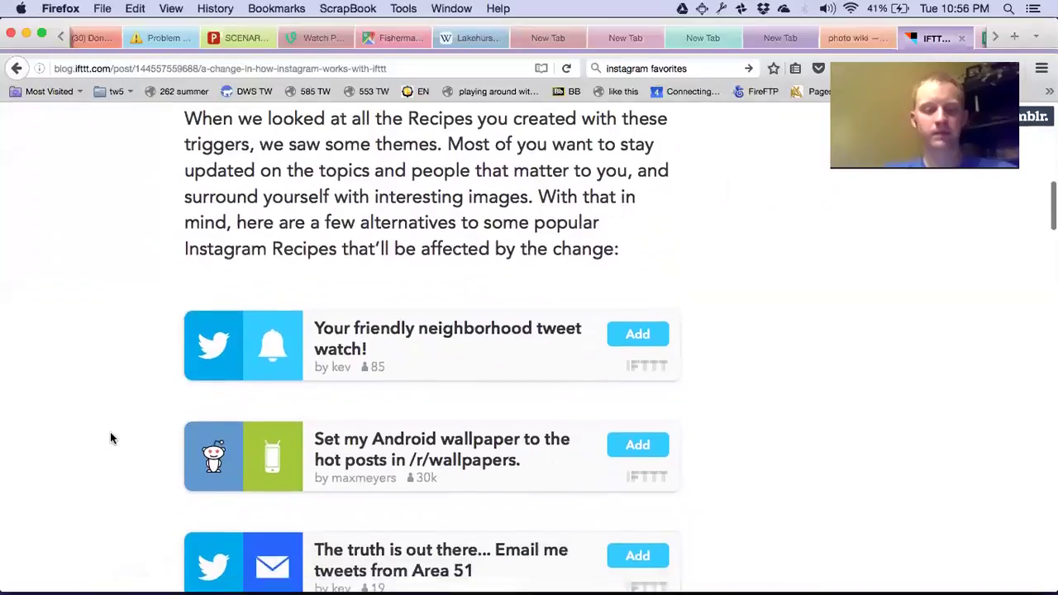
scroll(112, 438, down, 8)
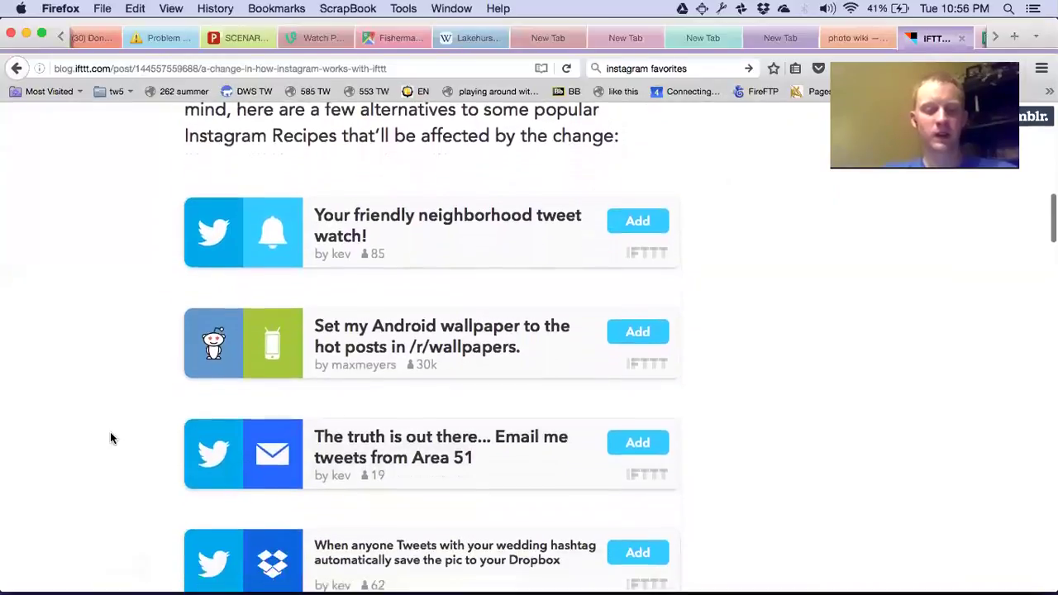
scroll(112, 439, down, 9)
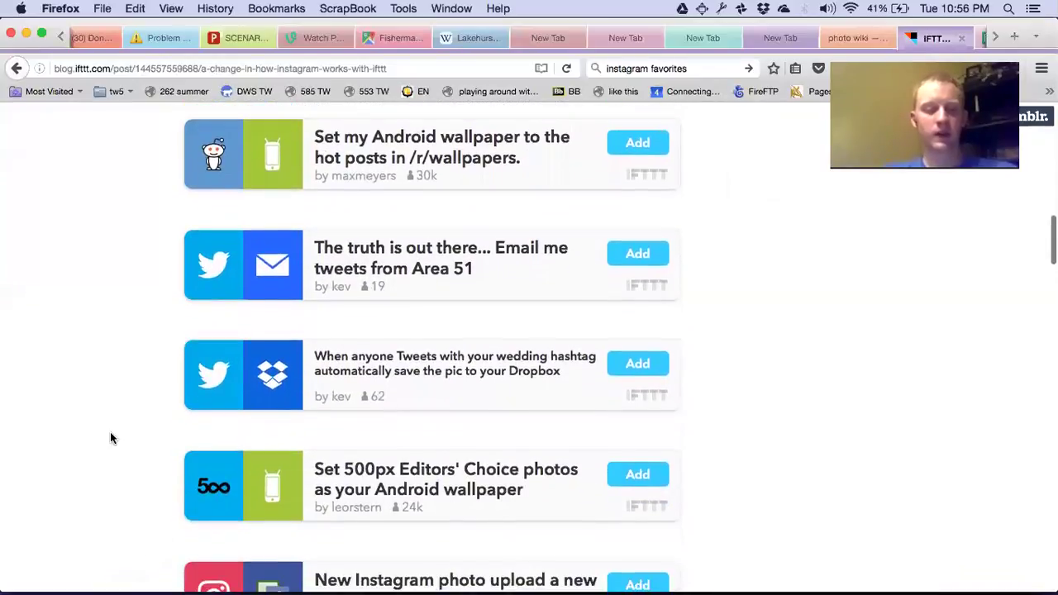
scroll(113, 438, down, 5)
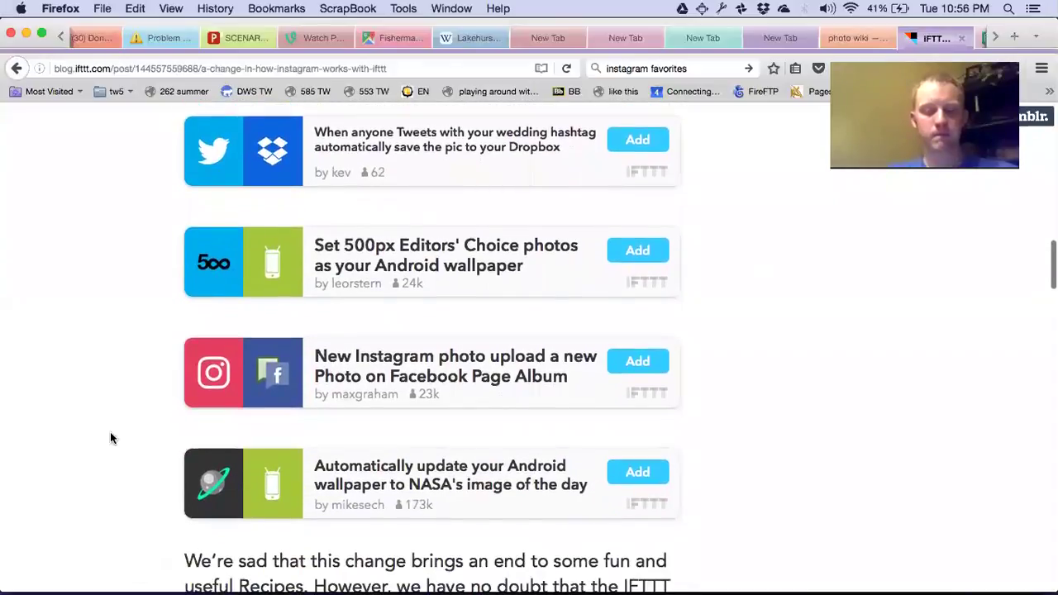
scroll(112, 438, down, 1)
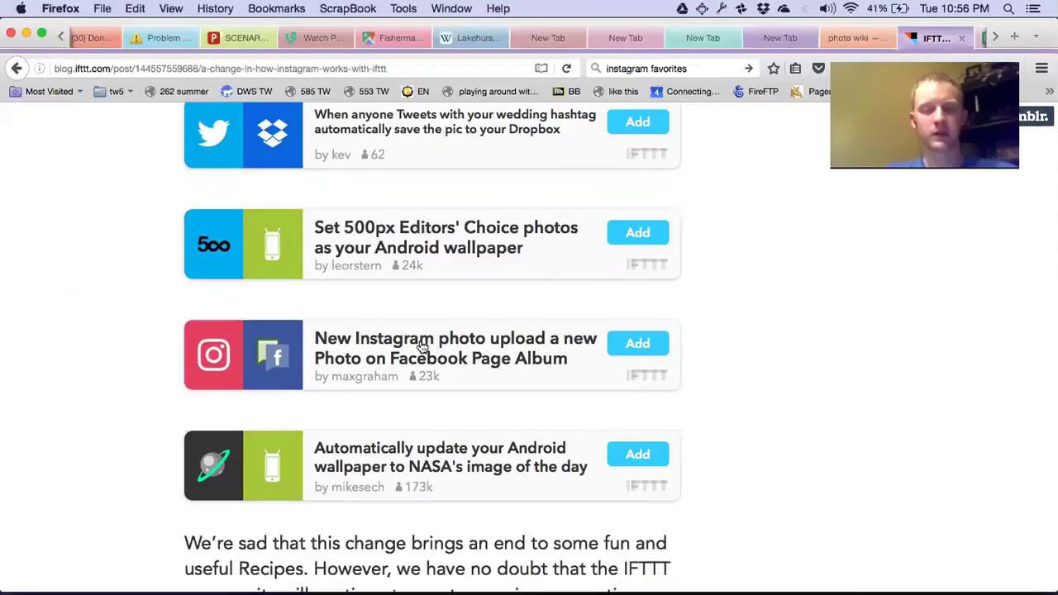
scroll(350, 454, down, 10)
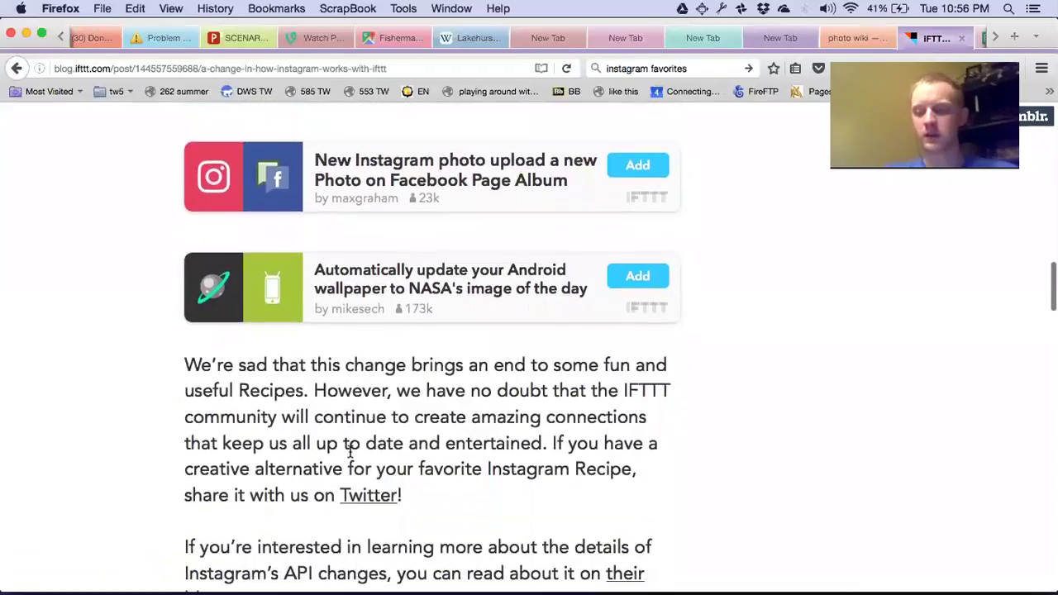
scroll(350, 454, down, 5)
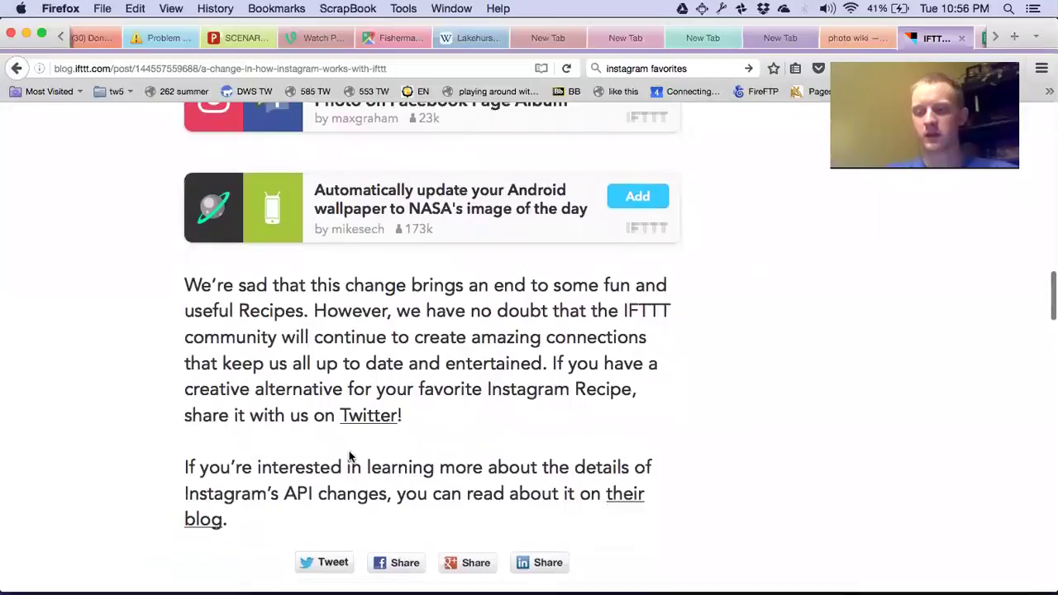
scroll(349, 453, down, 7)
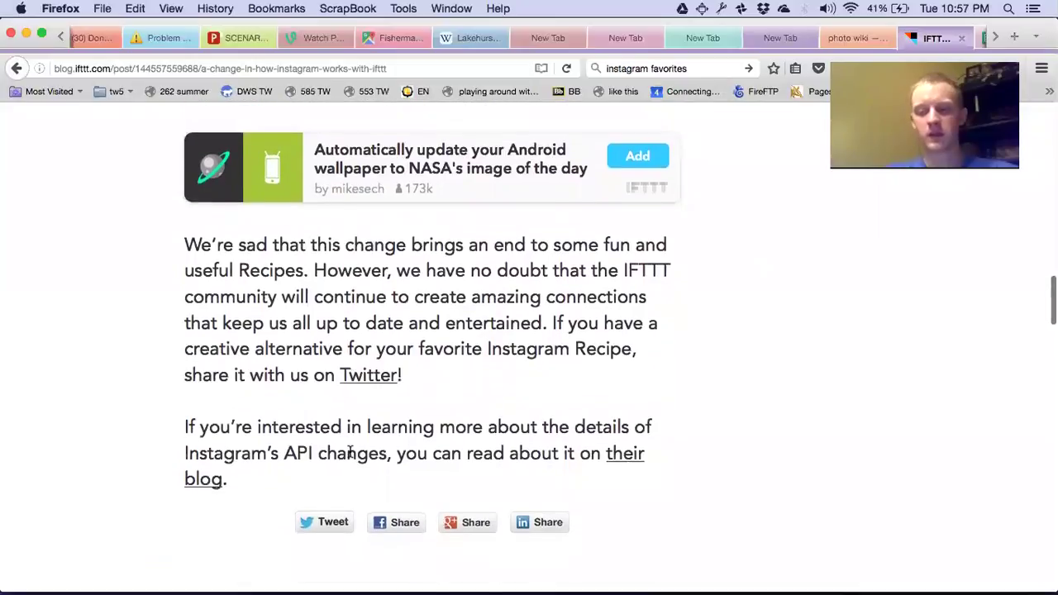
scroll(350, 454, down, 15)
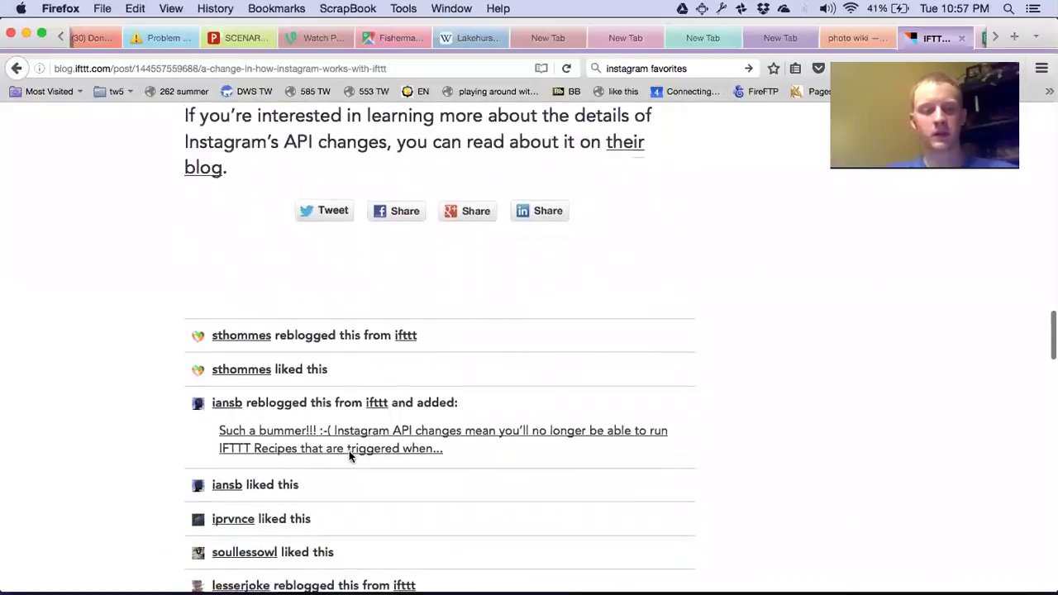
scroll(349, 450, up, 20)
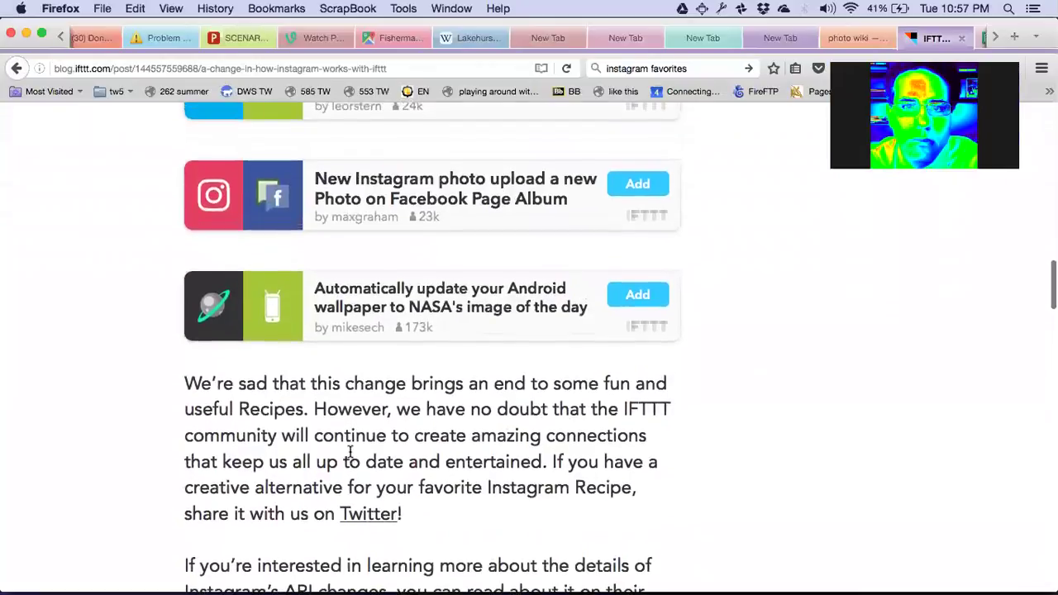
scroll(350, 454, up, 20)
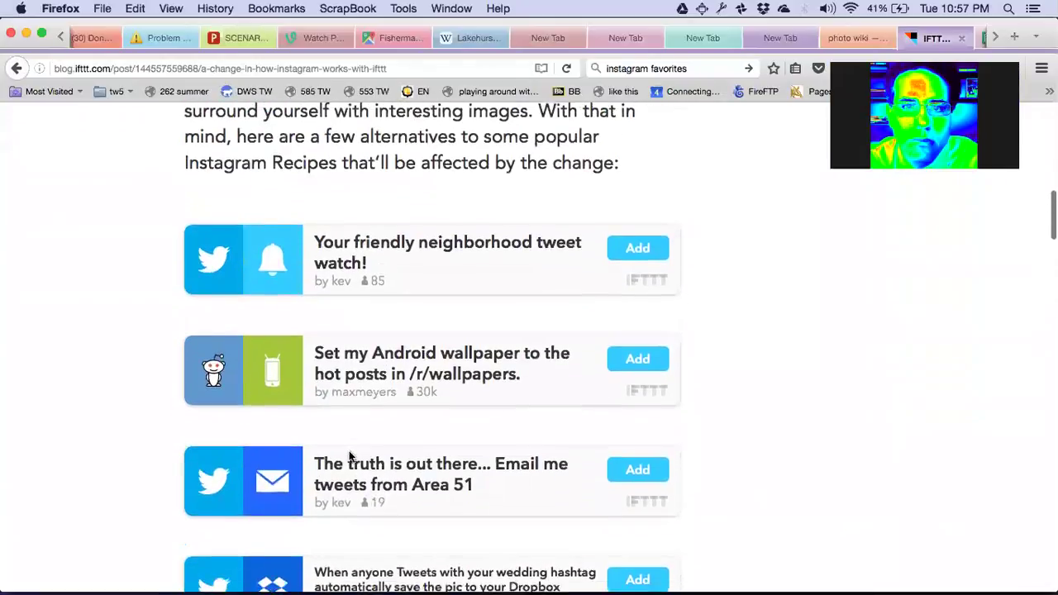
scroll(350, 457, up, 20)
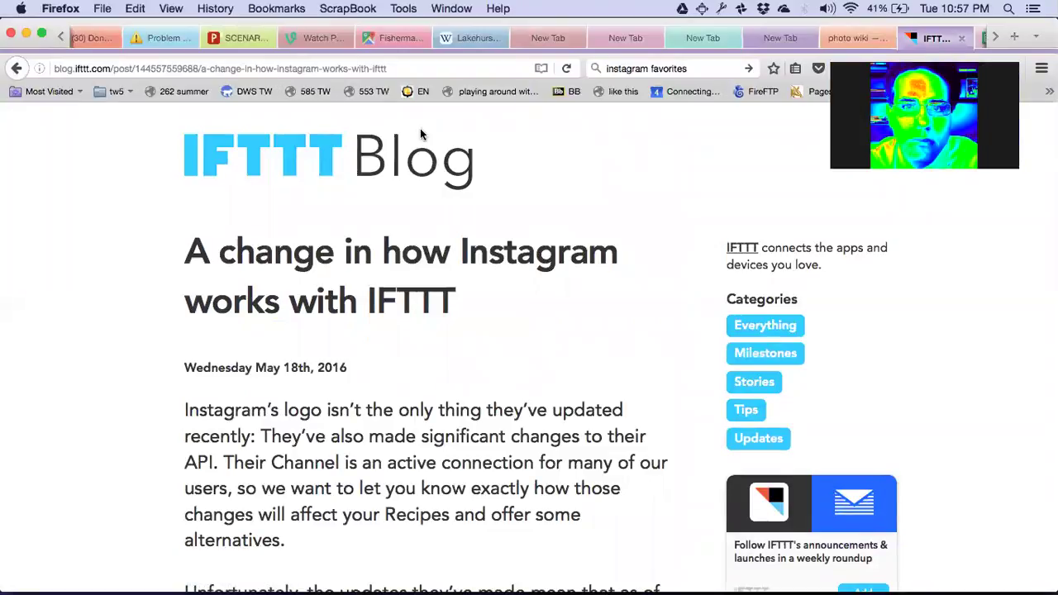
scroll(335, 349, down, 5)
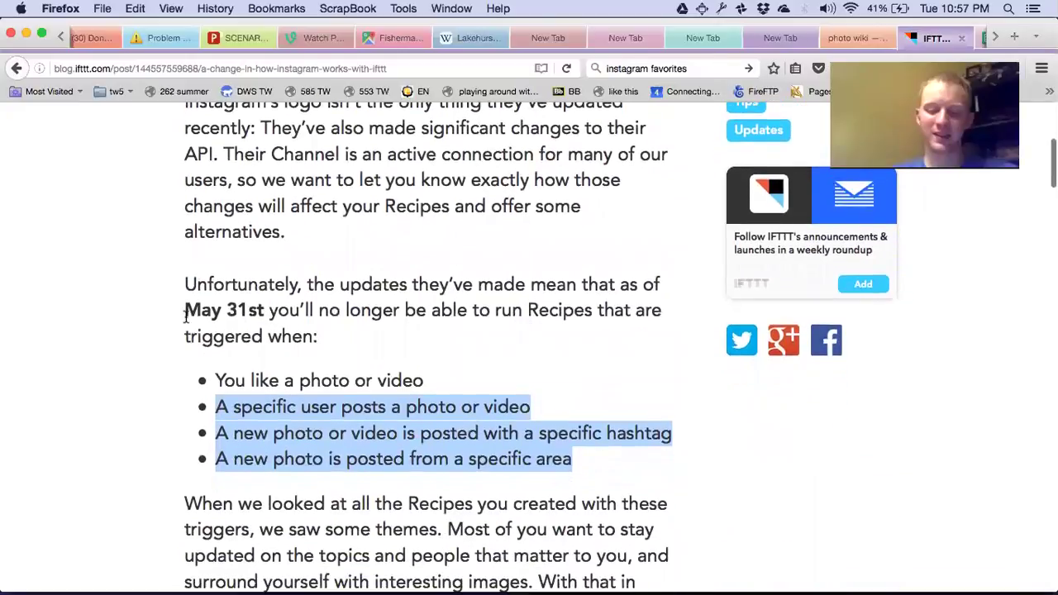
drag(186, 283, 584, 463)
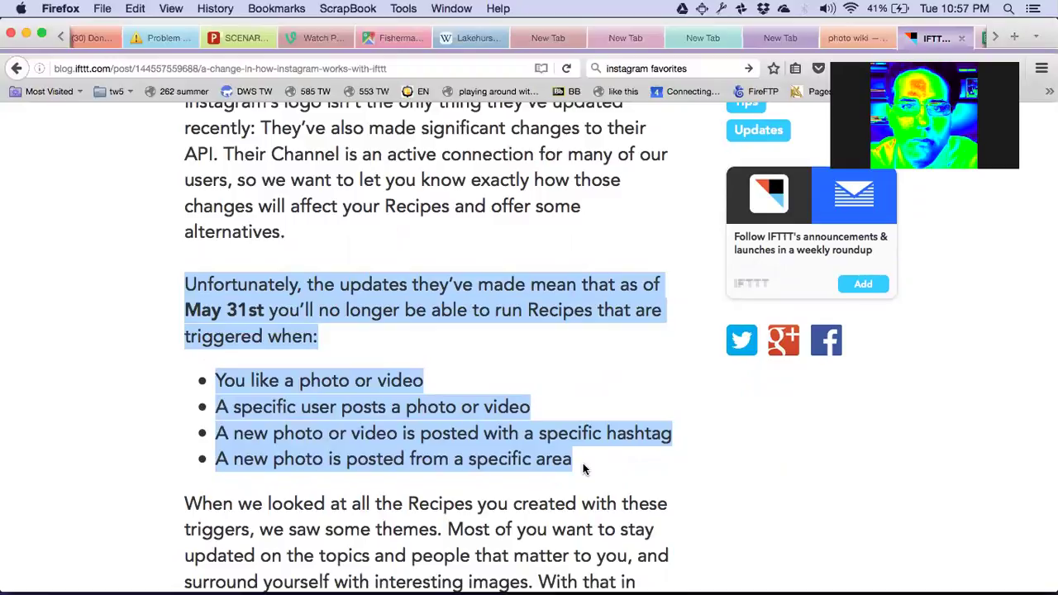
scroll(560, 350, up, 5)
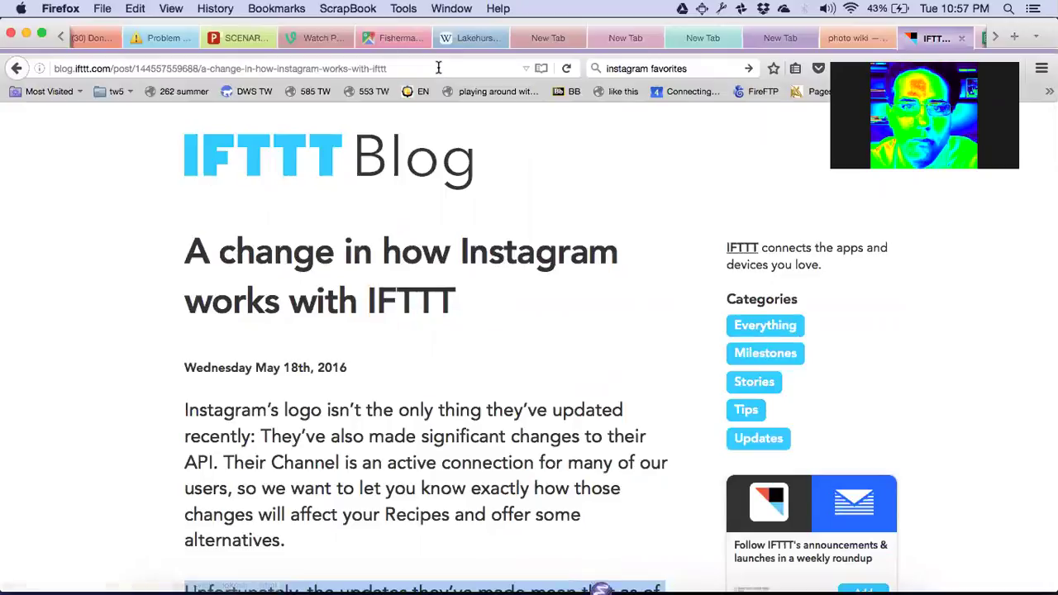
key(super+l)
Go to the ifttt.com homepage and look over its recipe categories.
text(ifttt.com/)
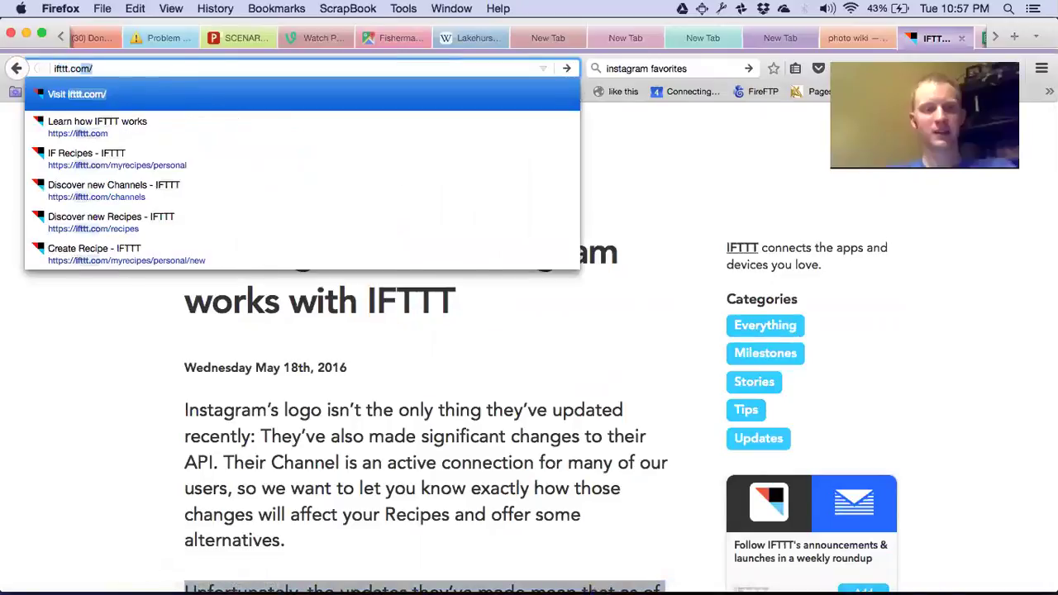
key(Return)
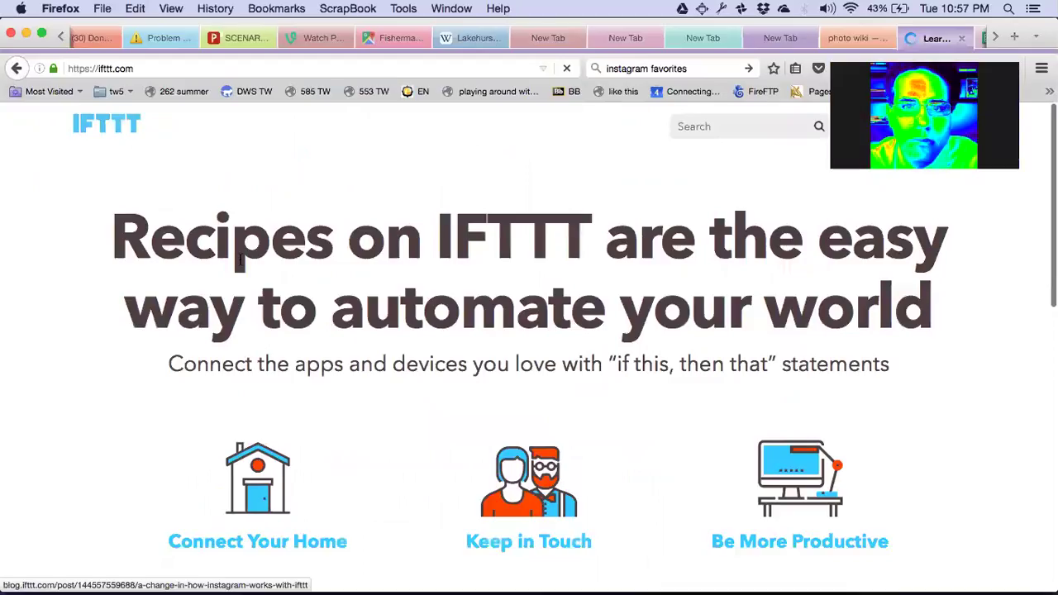
scroll(220, 447, down, 5)
scroll(220, 451, up, 4)
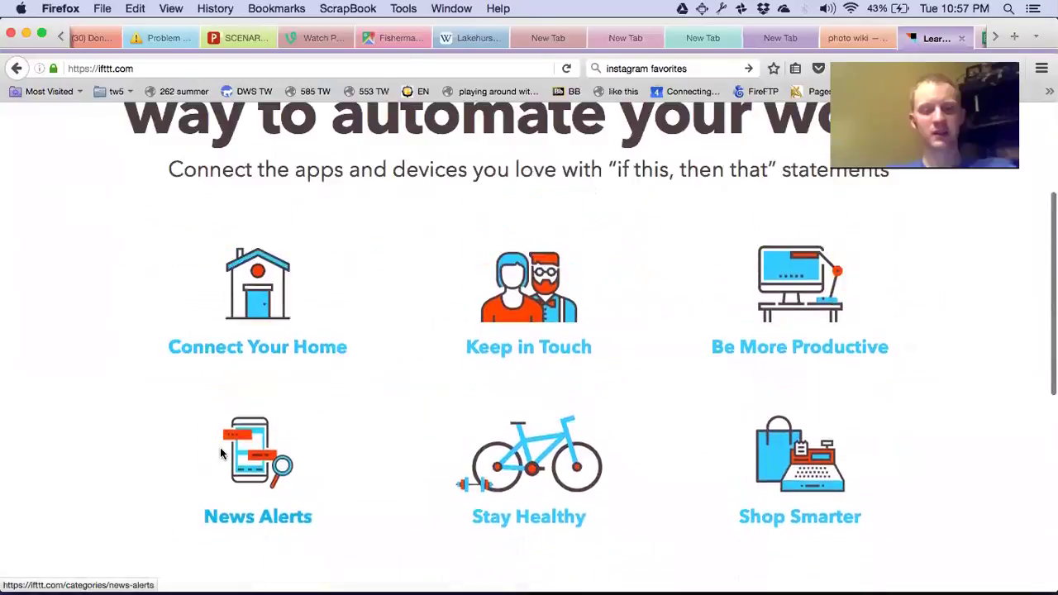
scroll(272, 323, down, 4)
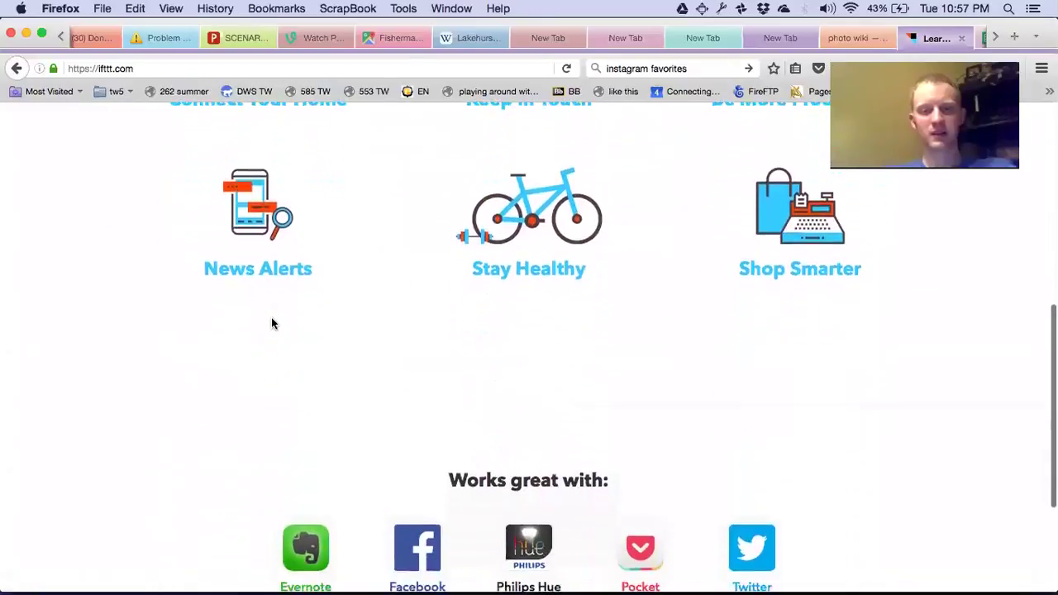
scroll(272, 323, up, 2)
scroll(272, 323, up, 3)
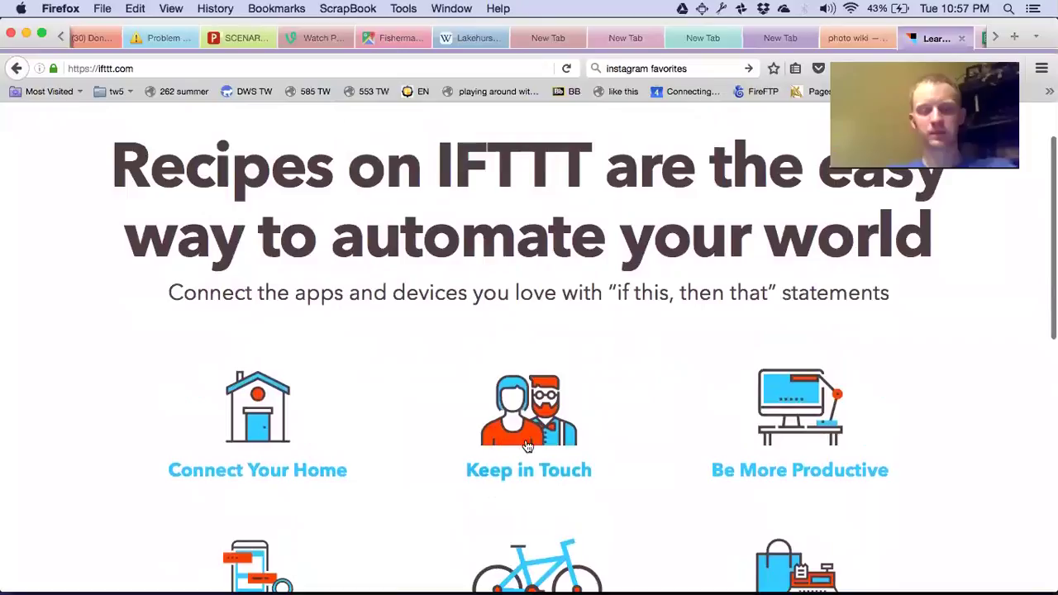
Browse the Keep in Touch category, with recipes like 'Share your photos' and 'Pin your Instagrams'.
click(535, 471)
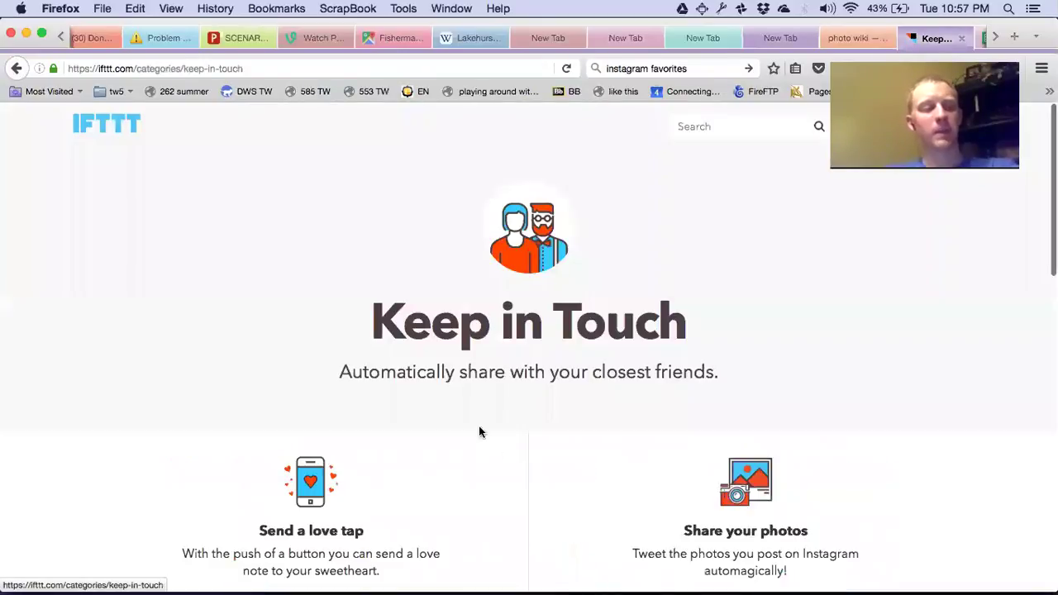
scroll(448, 435, down, 3)
scroll(446, 437, down, 5)
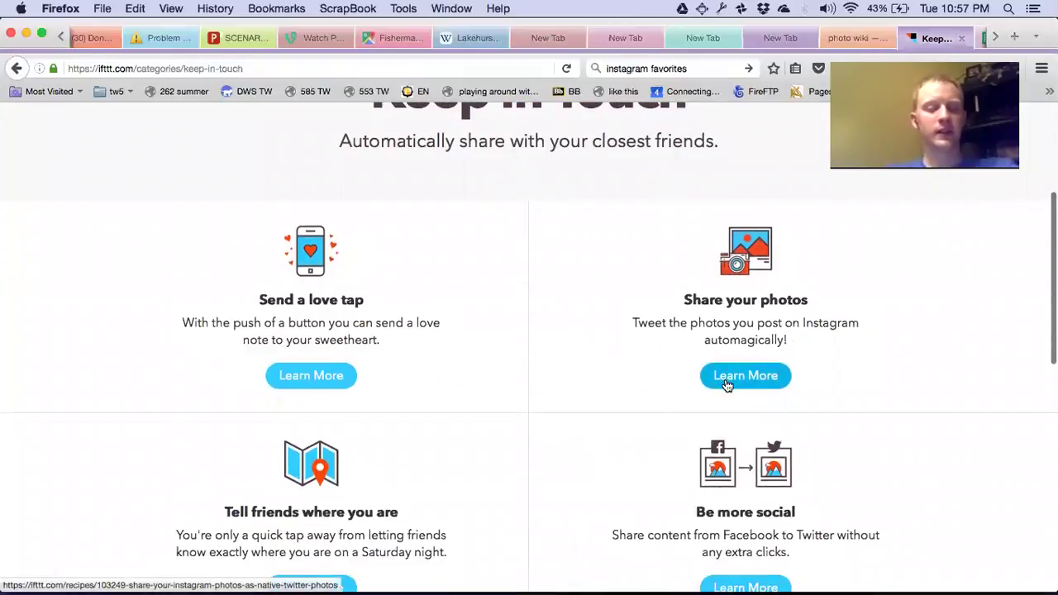
scroll(726, 385, down, 7)
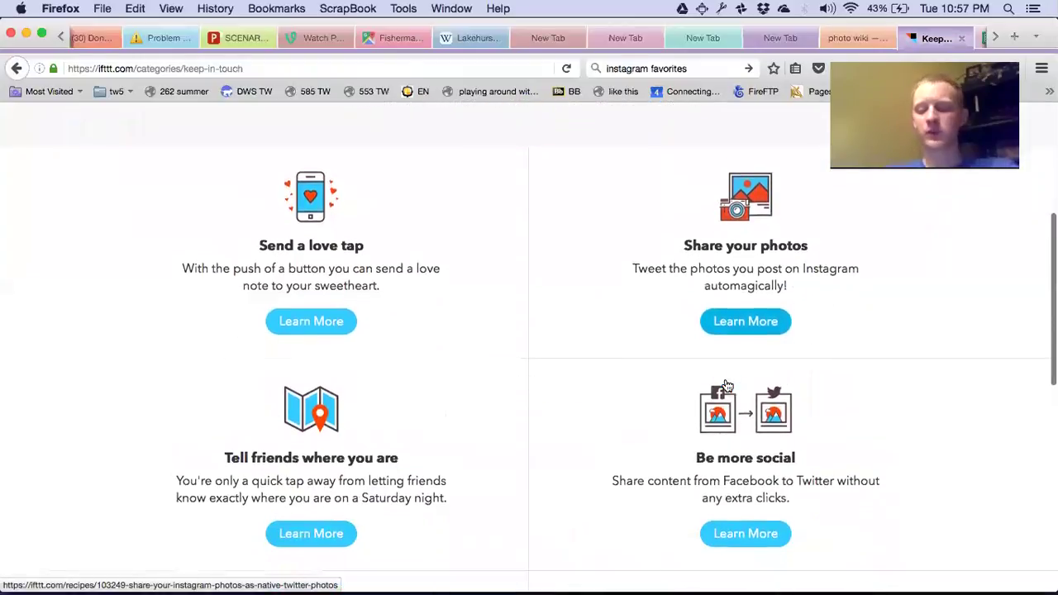
scroll(725, 382, up, 15)
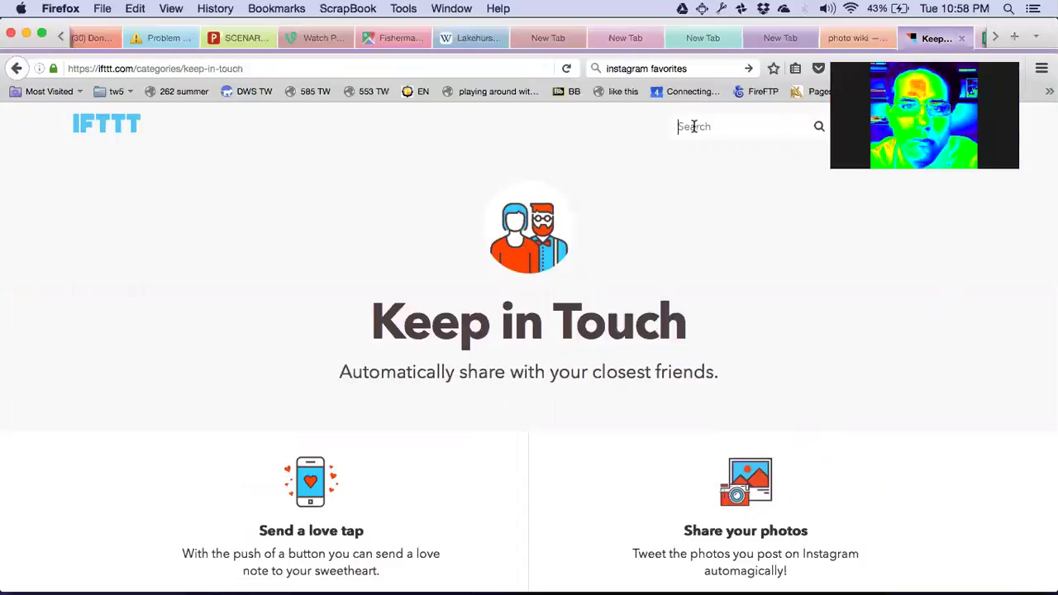
text(photos)
key(Return)
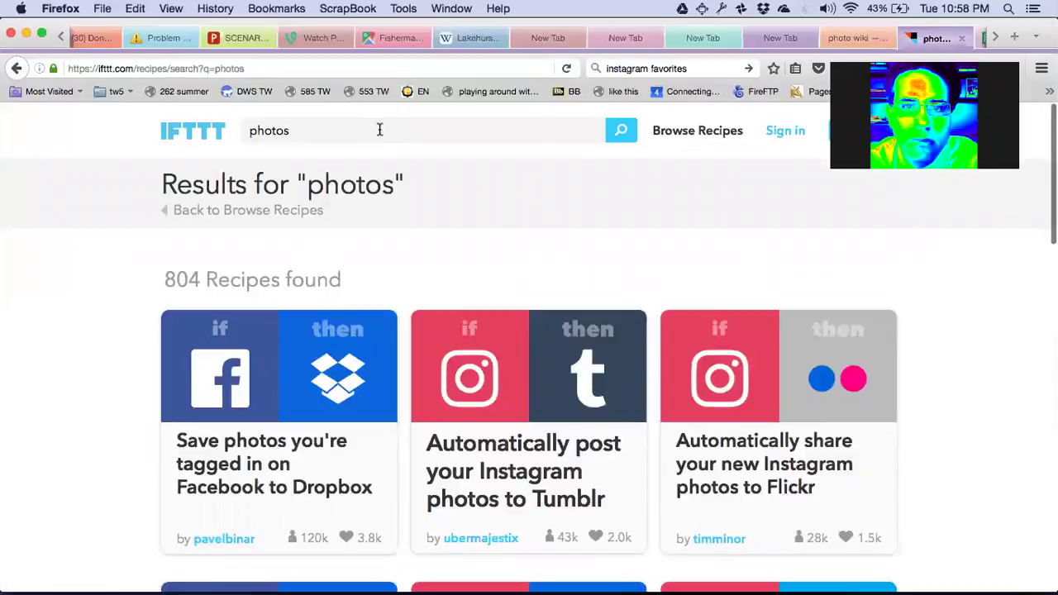
double_click(380, 132)
text(p)
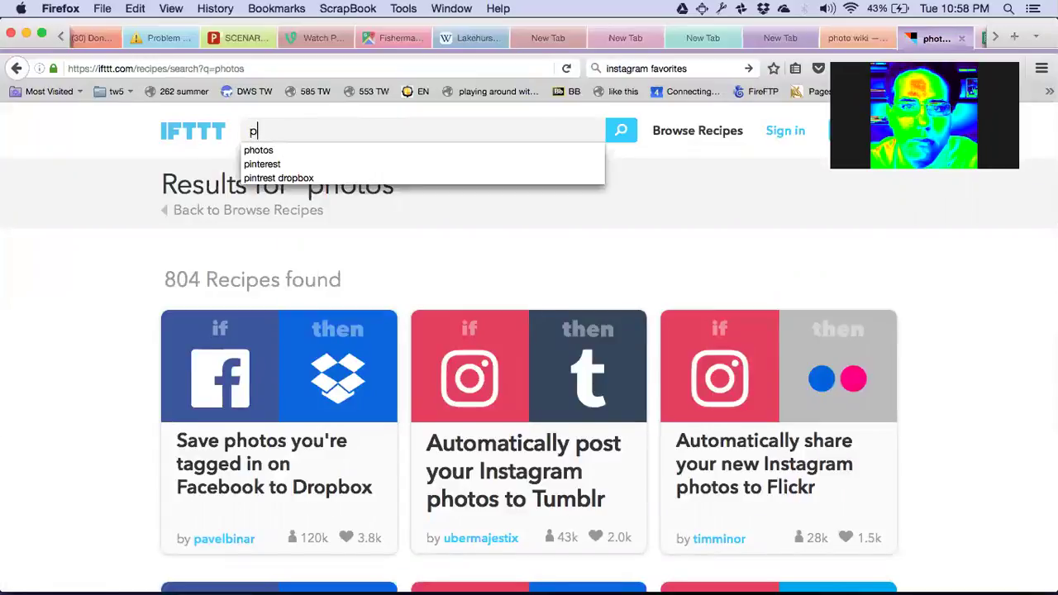
text(inerest)
key(BackSpace)
key(BackSpace)
key(BackSpace)
key(BackSpace)
key(BackSpace)
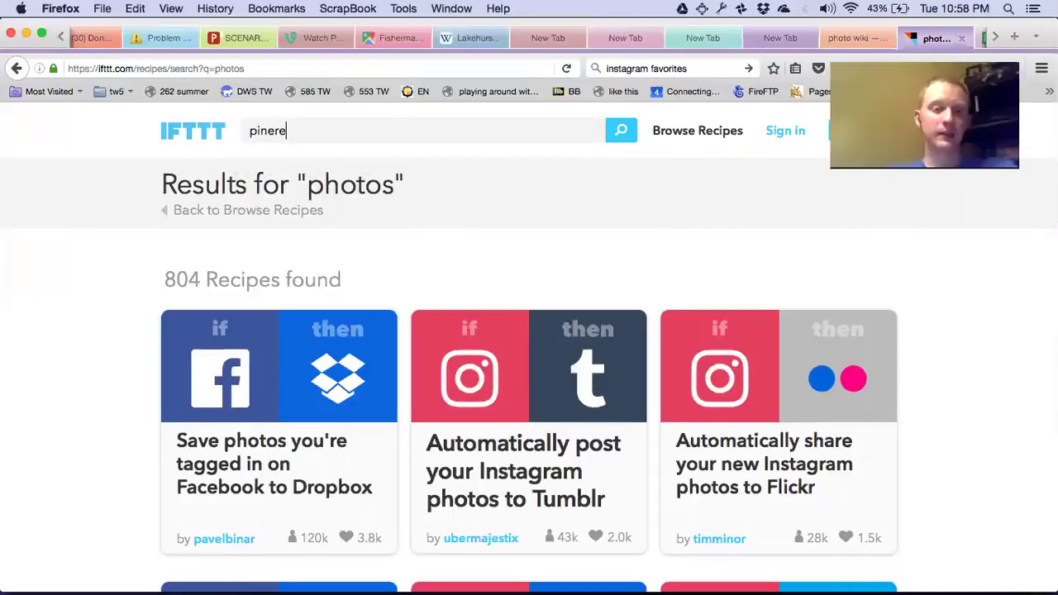
text(ter)
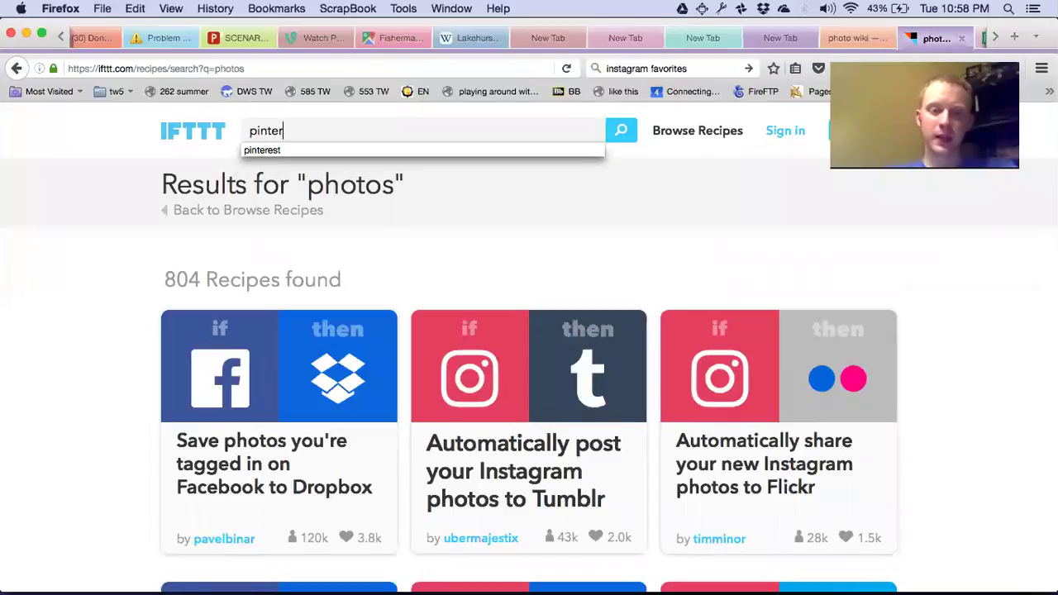
text(est)
key(Return)
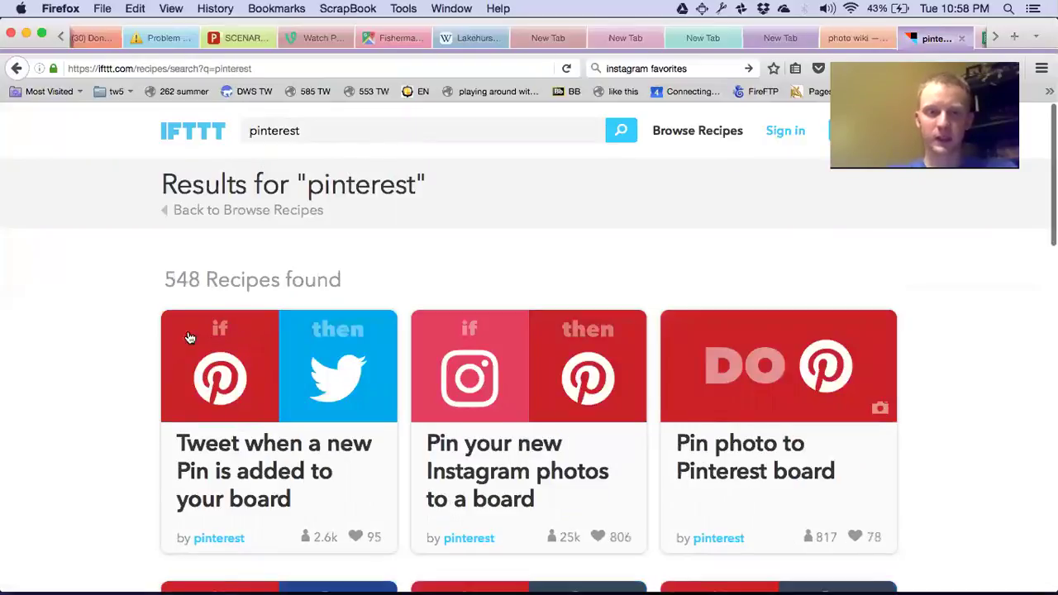
scroll(172, 334, down, 3)
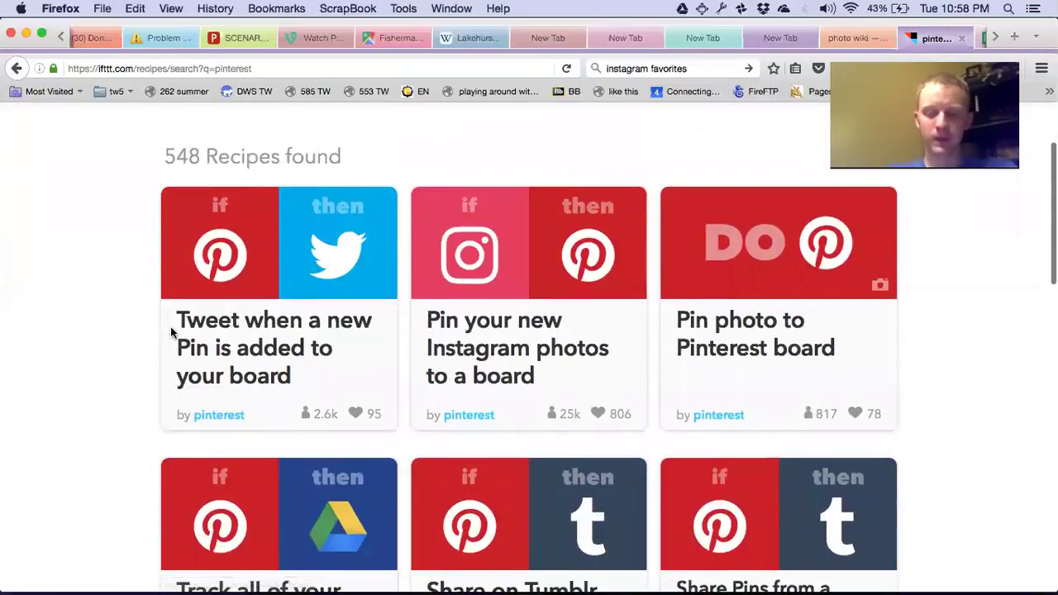
scroll(172, 333, down, 1)
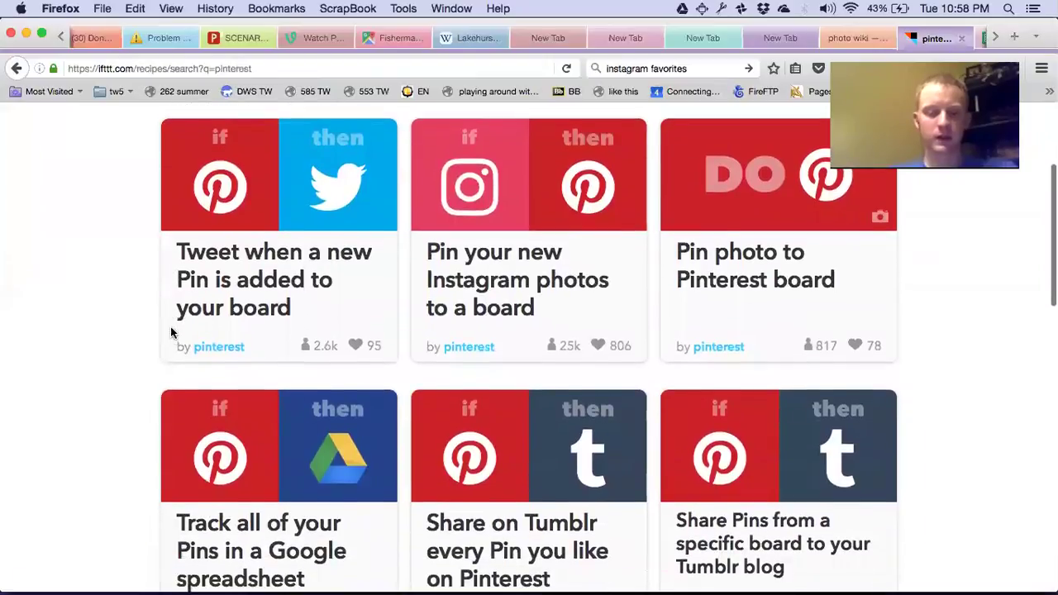
scroll(170, 333, down, 2)
scroll(171, 332, down, 3)
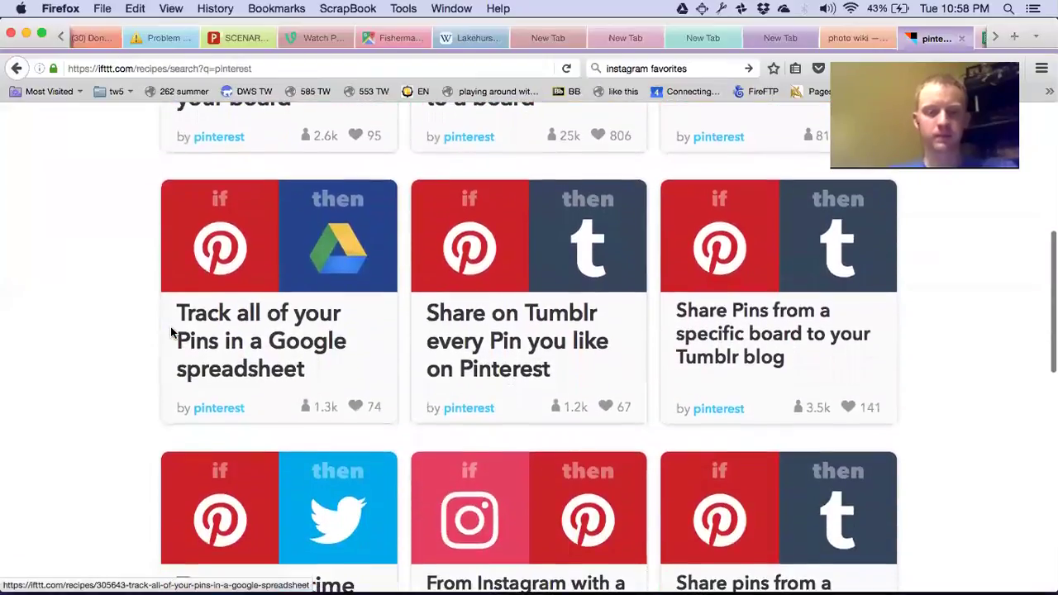
scroll(172, 333, down, 5)
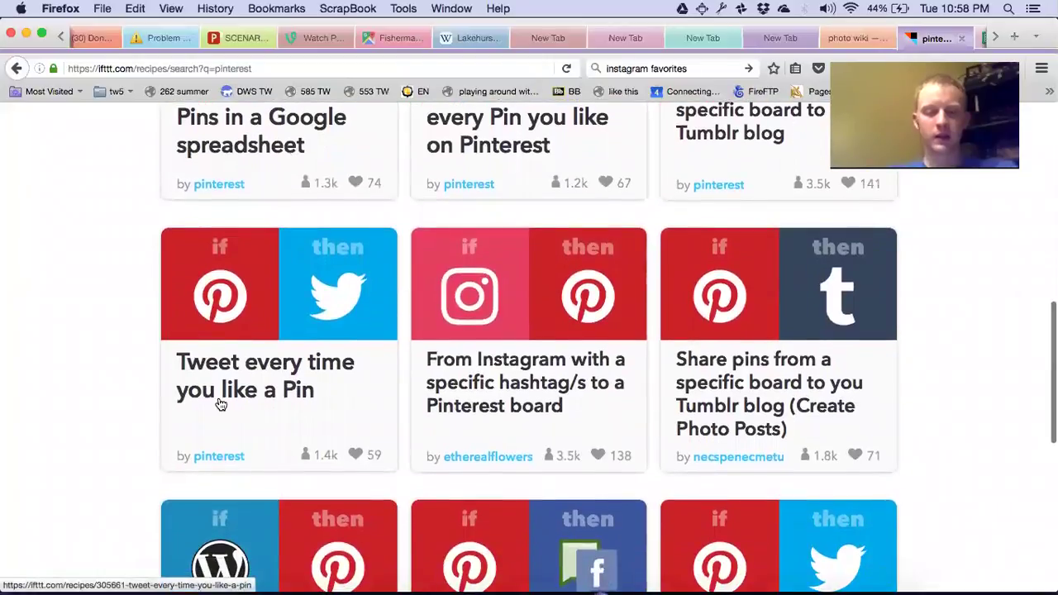
scroll(221, 405, down, 1)
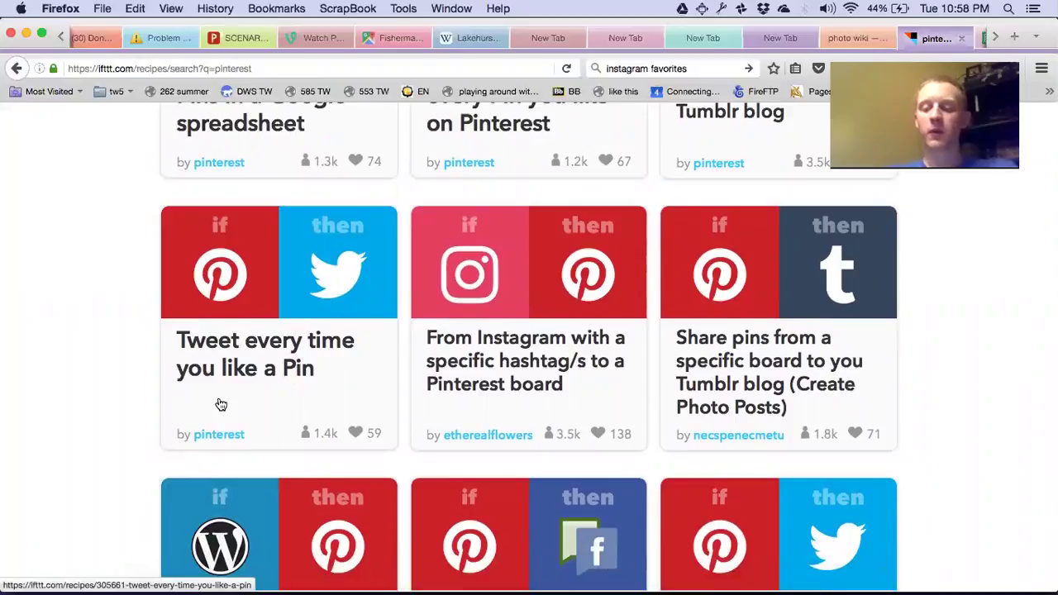
scroll(221, 404, down, 1)
scroll(221, 405, down, 1)
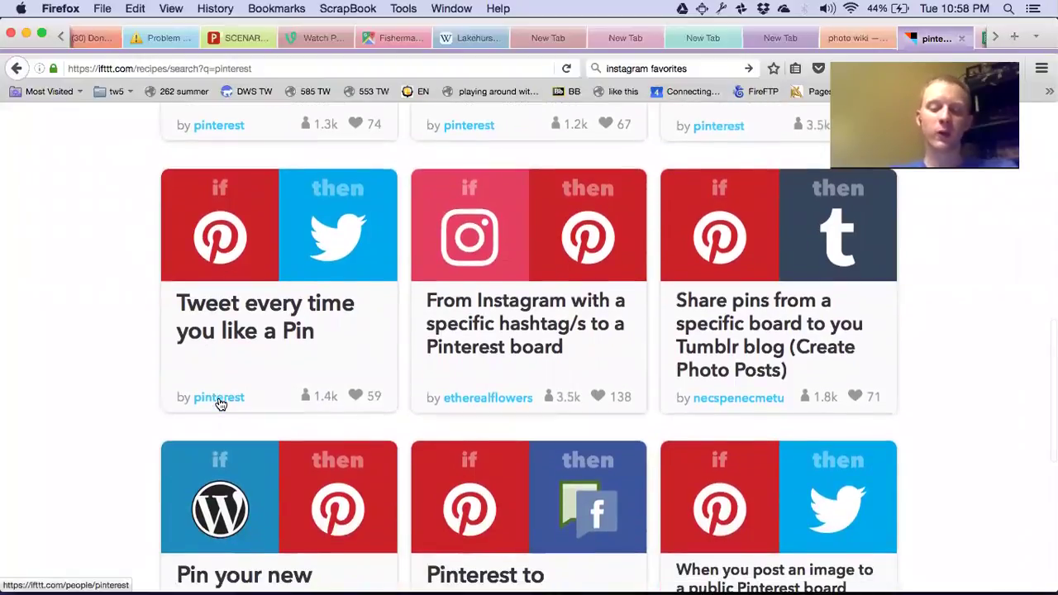
scroll(221, 405, down, 3)
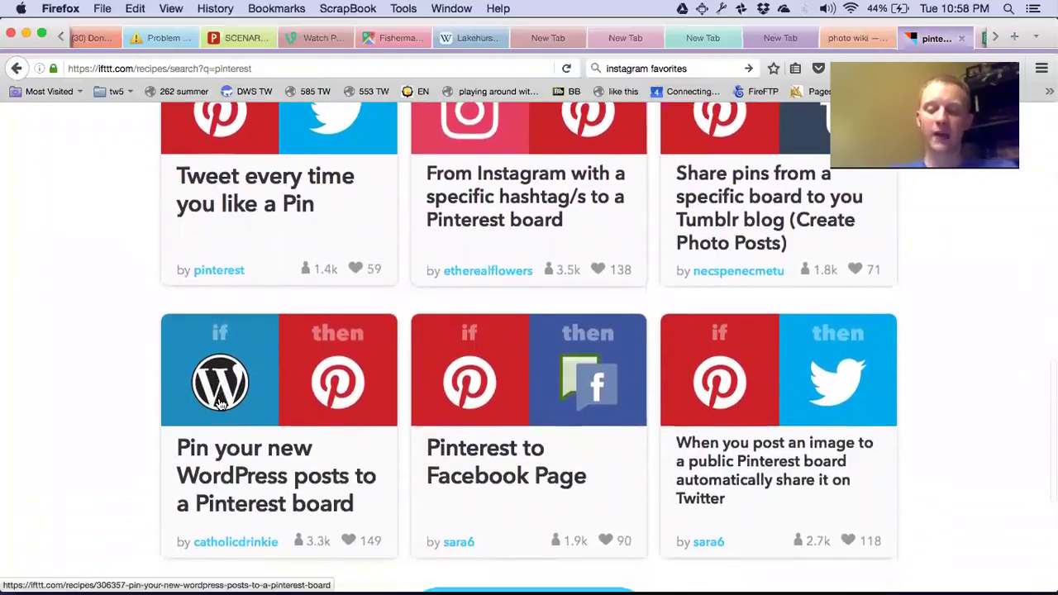
scroll(221, 404, down, 1)
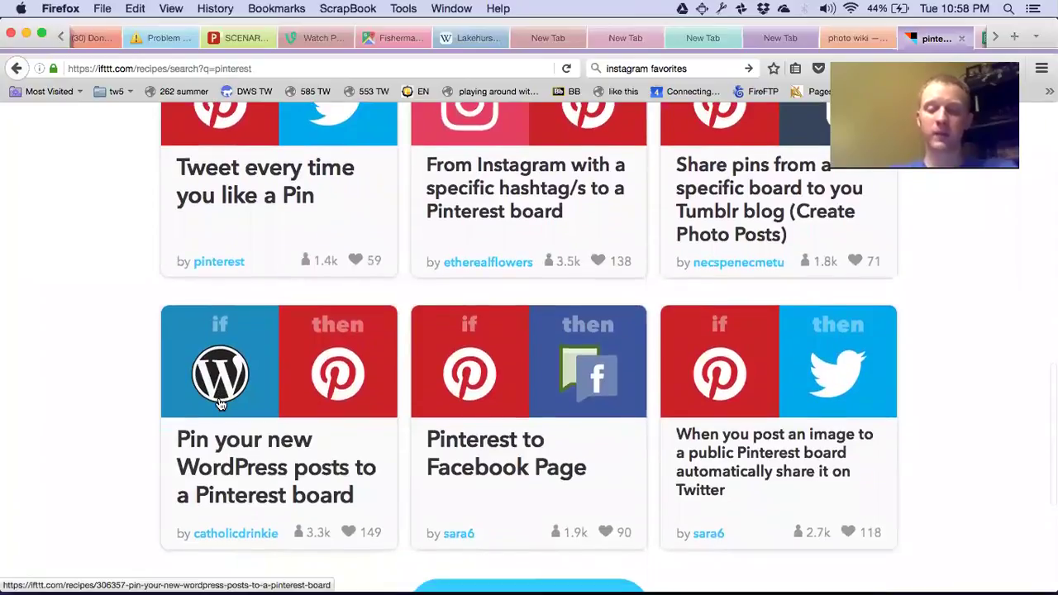
scroll(221, 404, down, 2)
scroll(221, 404, down, 2)
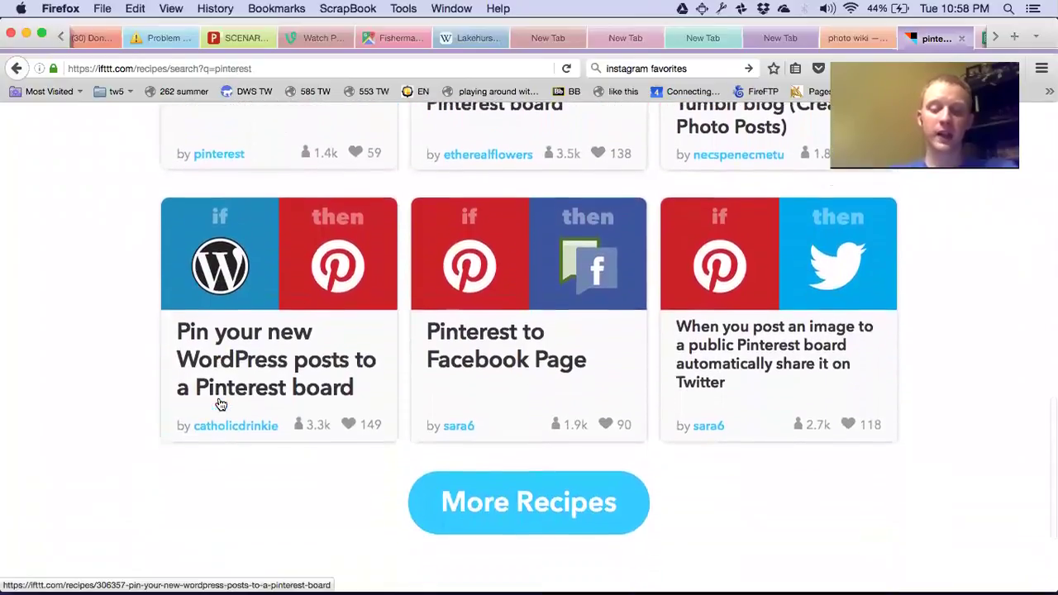
scroll(221, 405, down, 2)
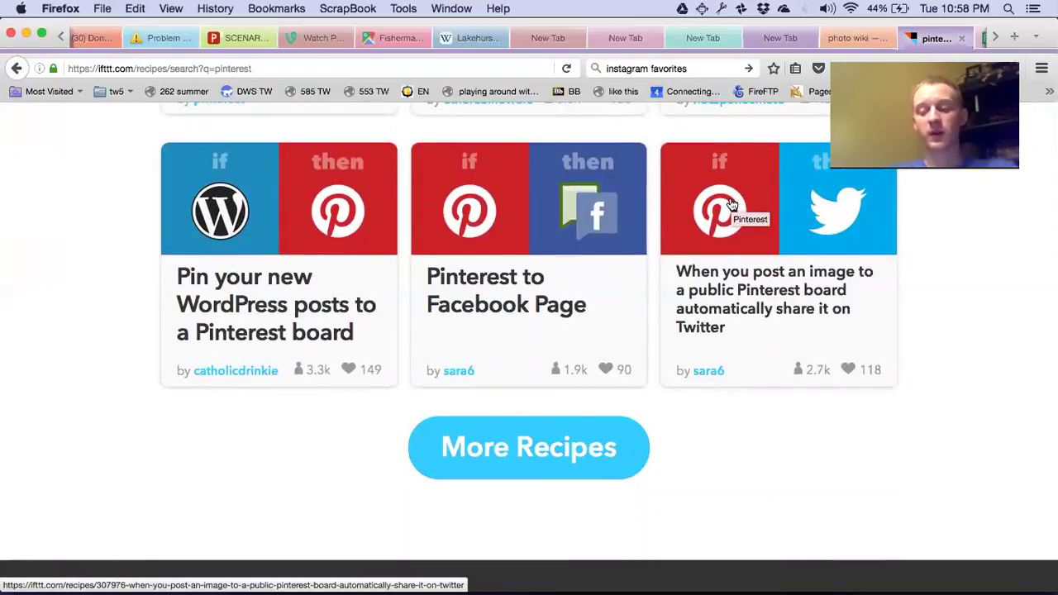
scroll(731, 203, up, 10)
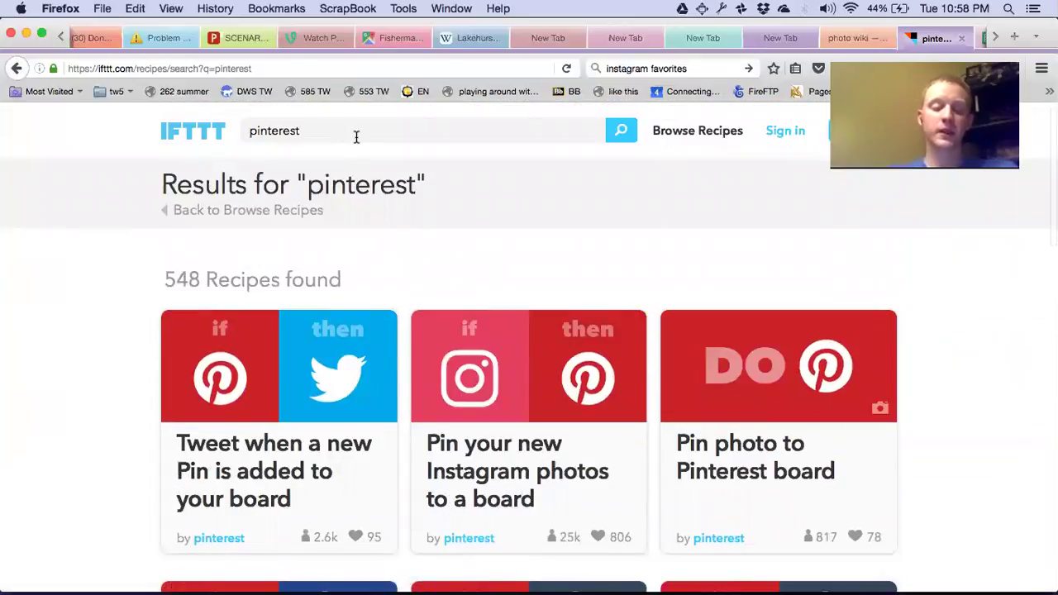
Go to the IFTTT sign-in page and enter the account e-mail as the username.
double_click(356, 137)
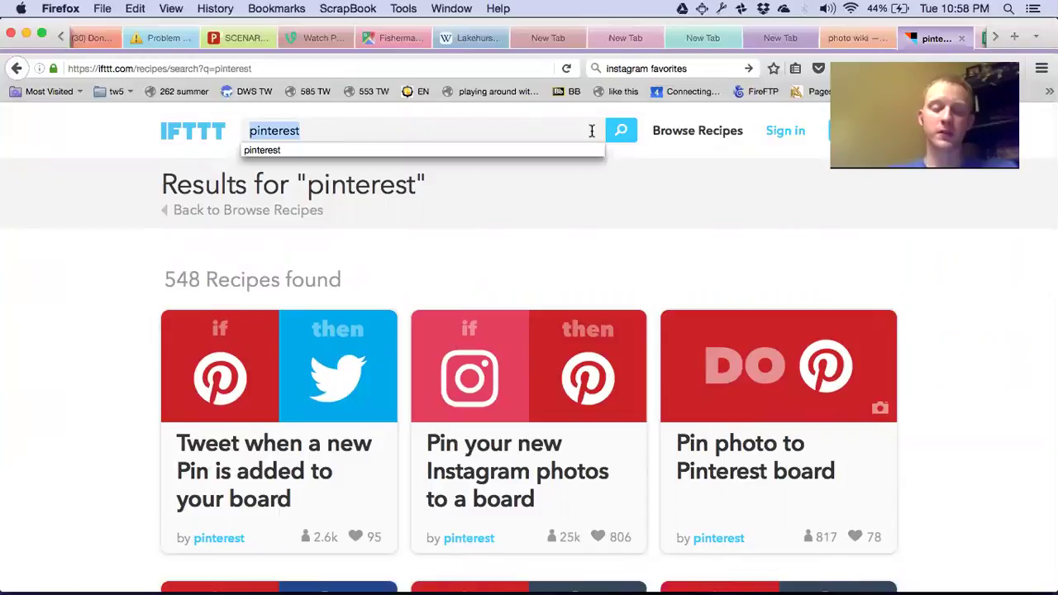
key(Down)
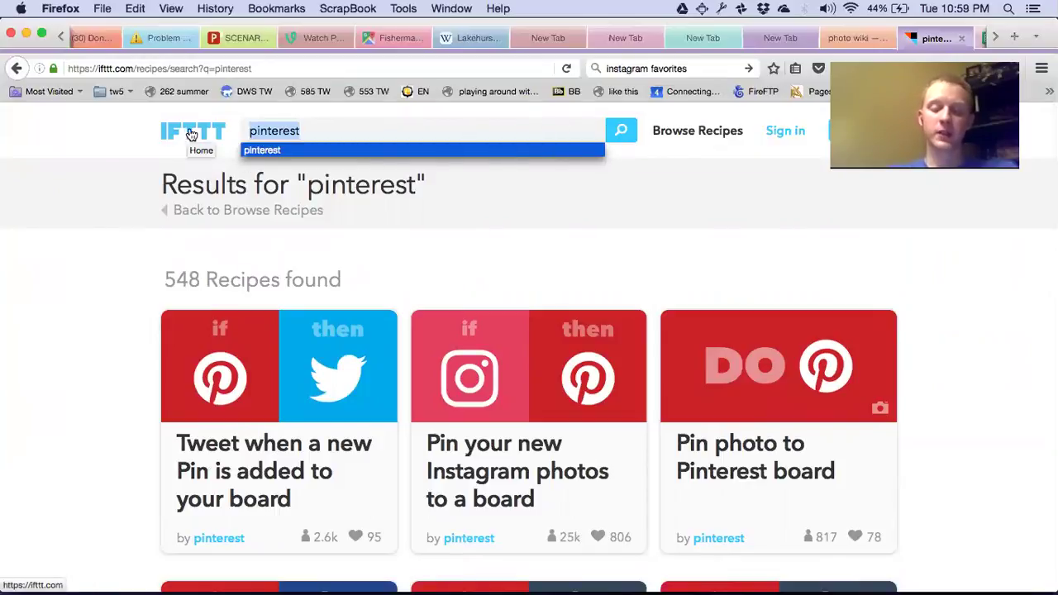
click(781, 132)
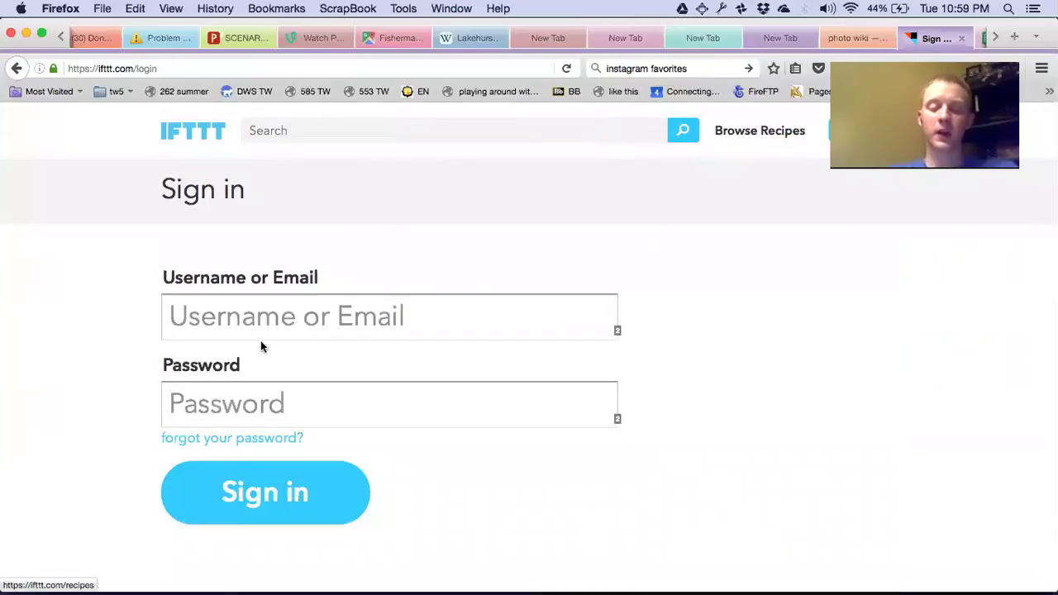
click(248, 322)
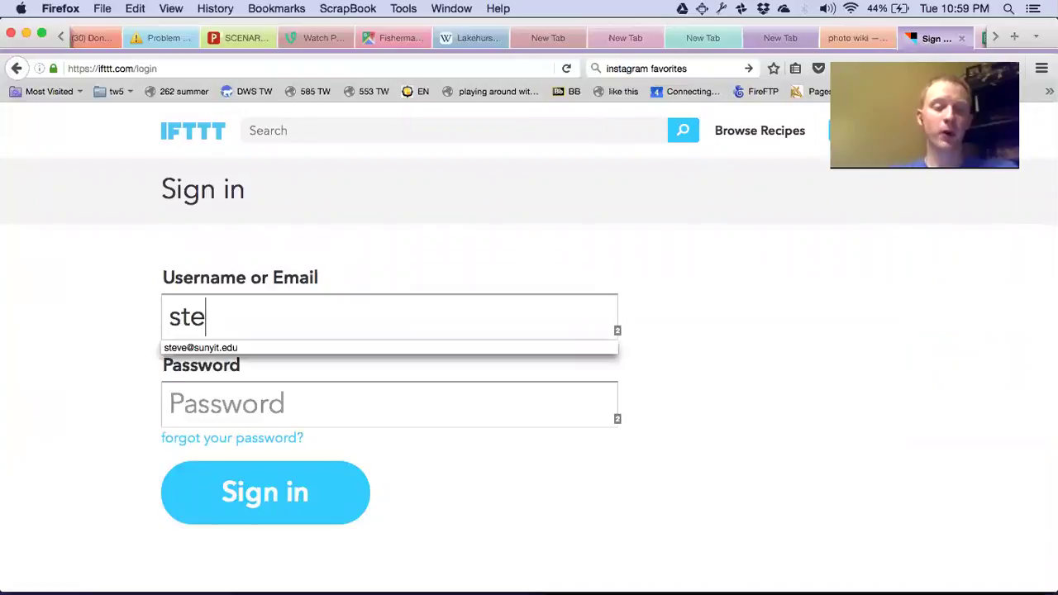
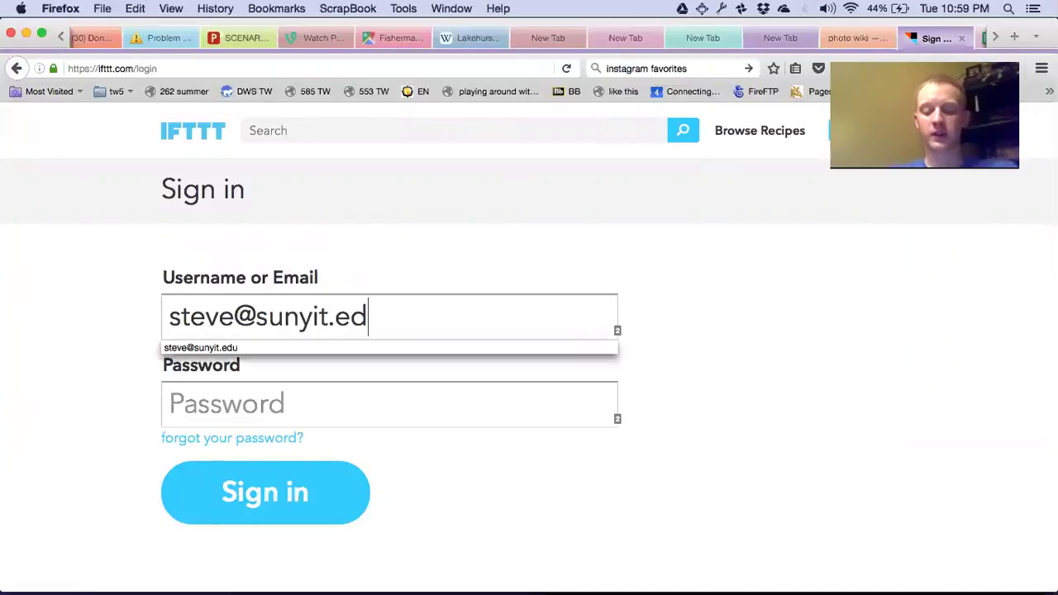
key(Tab)
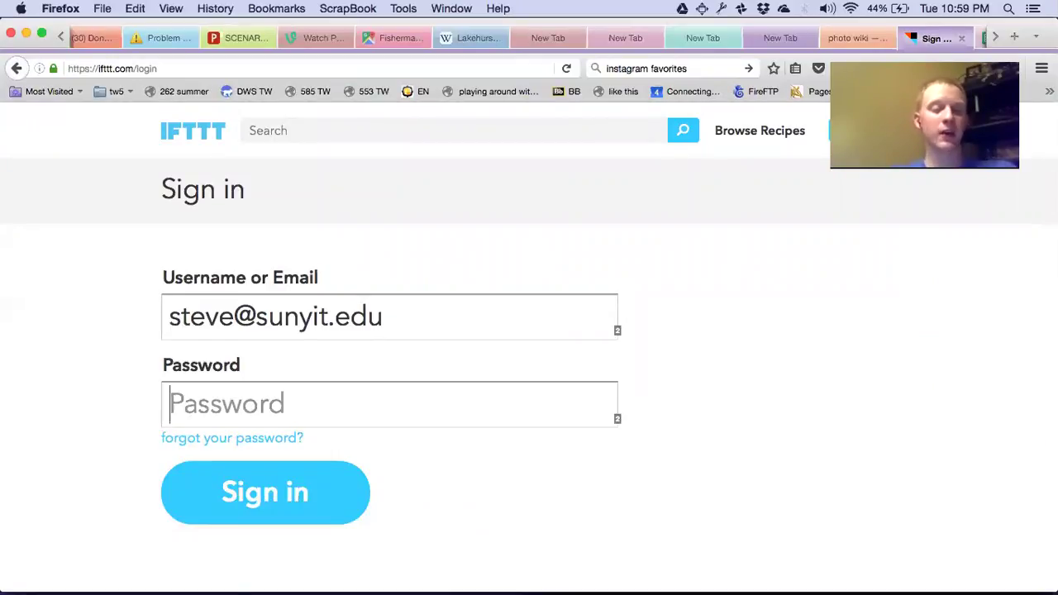
Enter the account password and submit the sign-in form.
text(•••••)
key(BackSpace)
key(BackSpace)
key(BackSpace)
key(BackSpace)
key(BackSpace)
text(••••••••)
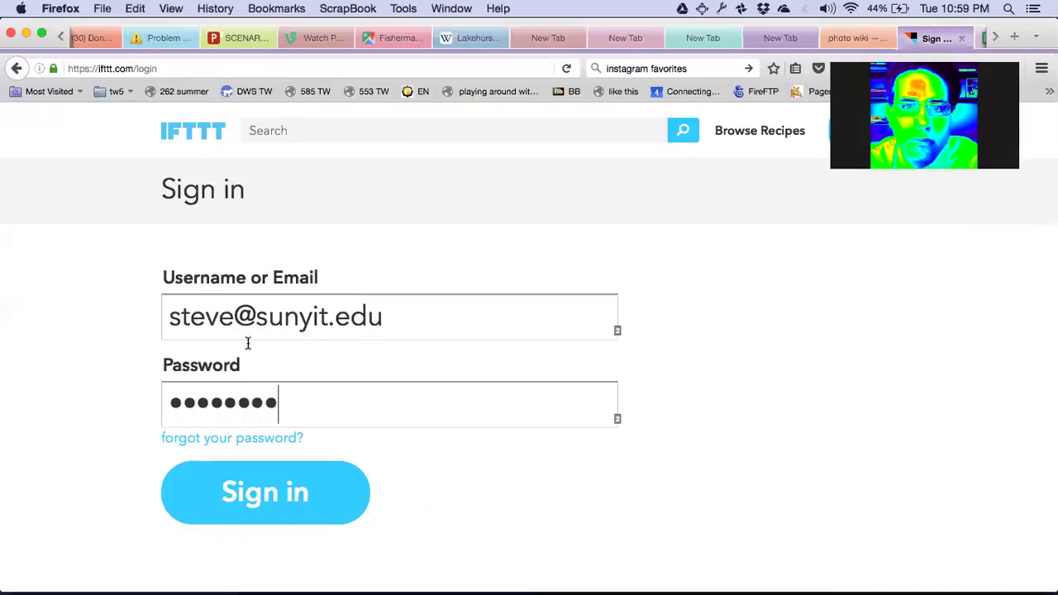
click(256, 495)
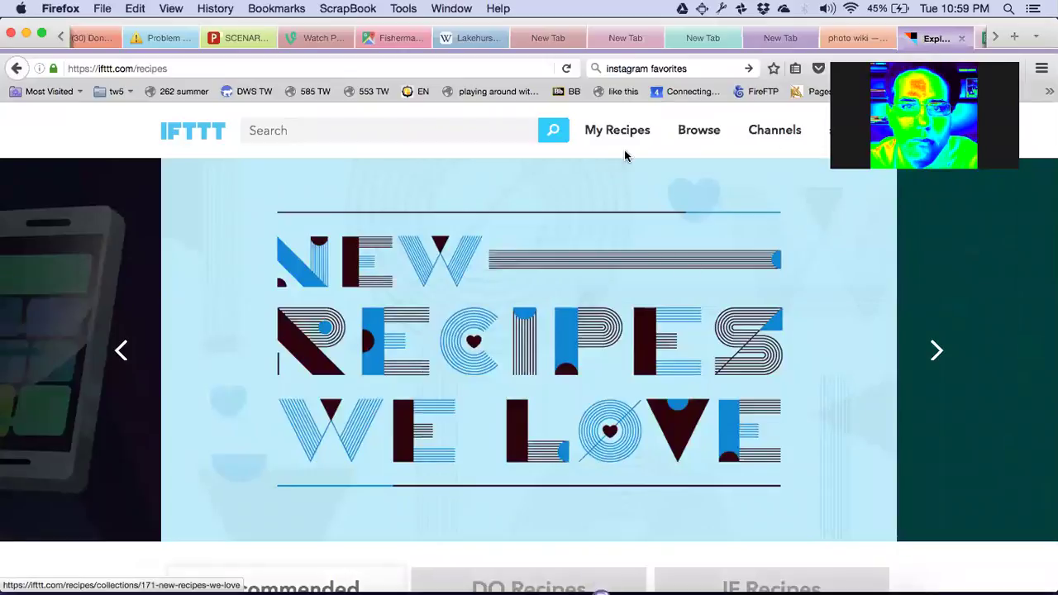
Create a new recipe from My Recipes and choose Pinterest as the 'this' trigger channel.
click(626, 140)
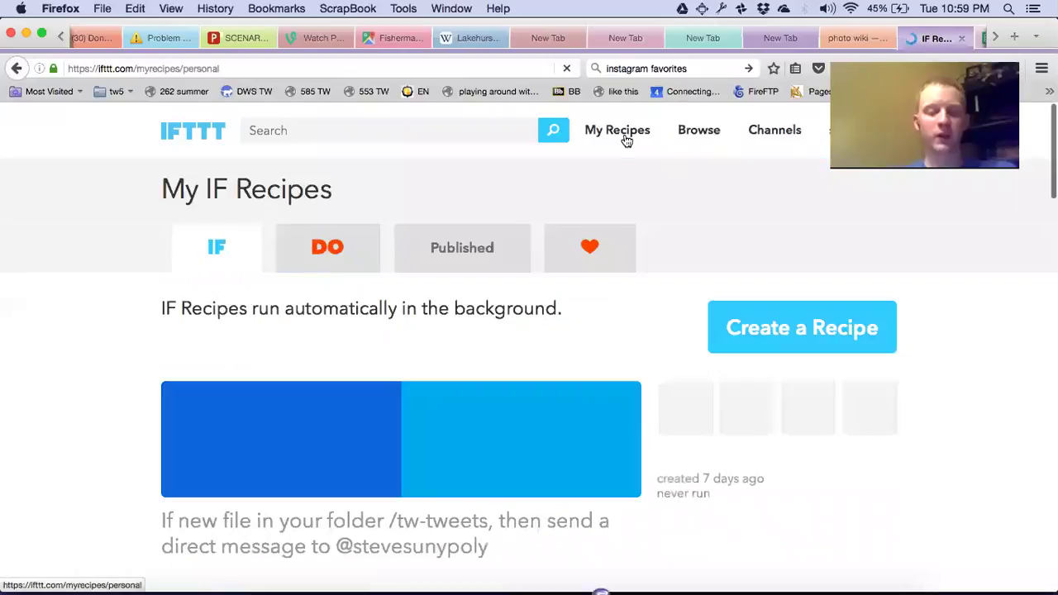
click(776, 328)
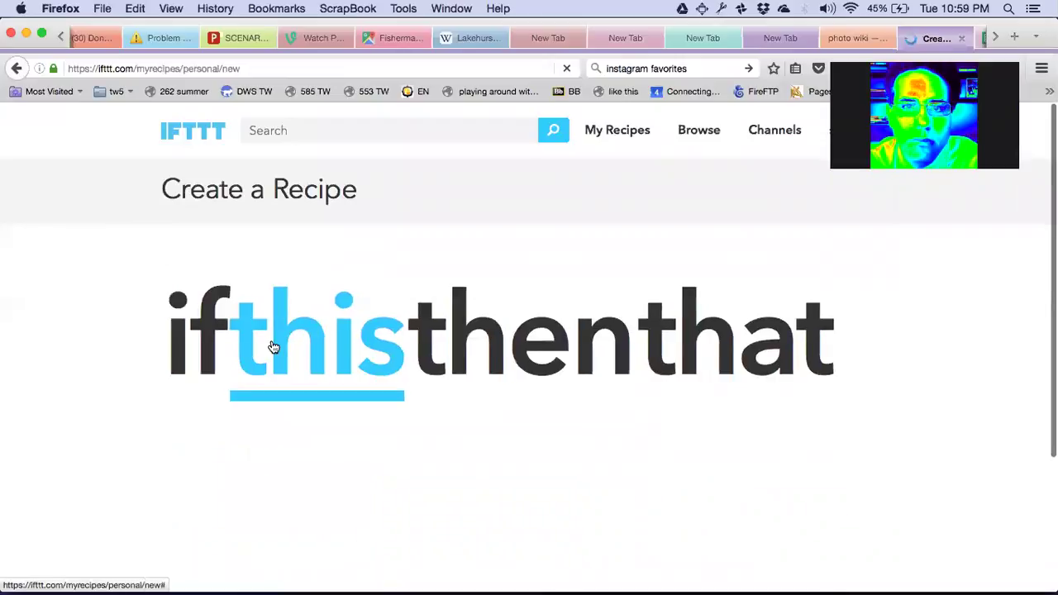
click(272, 347)
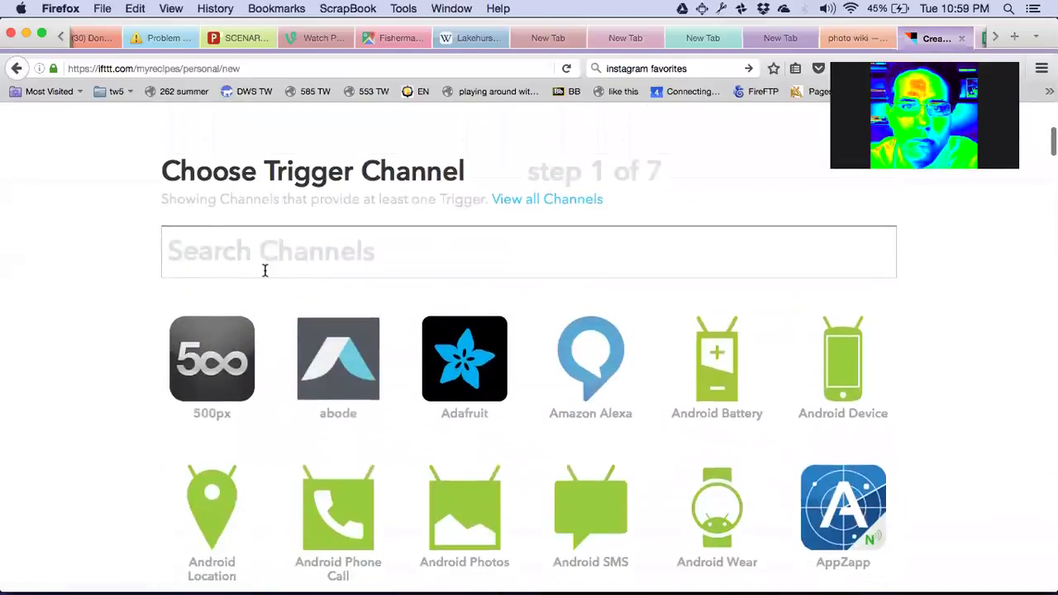
text(pintre)
key(BackSpace)
key(BackSpace)
key(BackSpace)
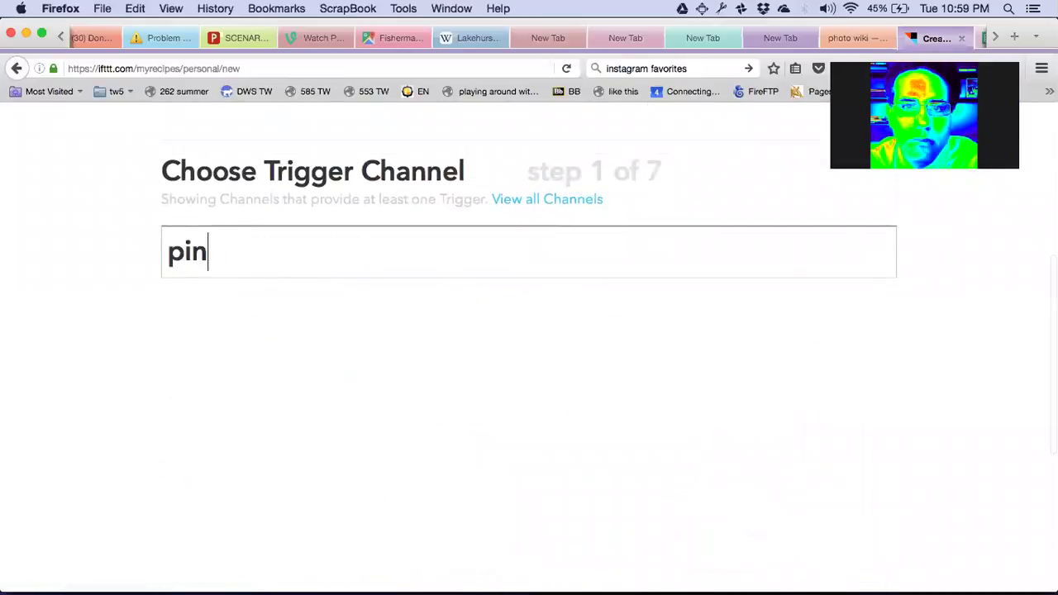
text(t)
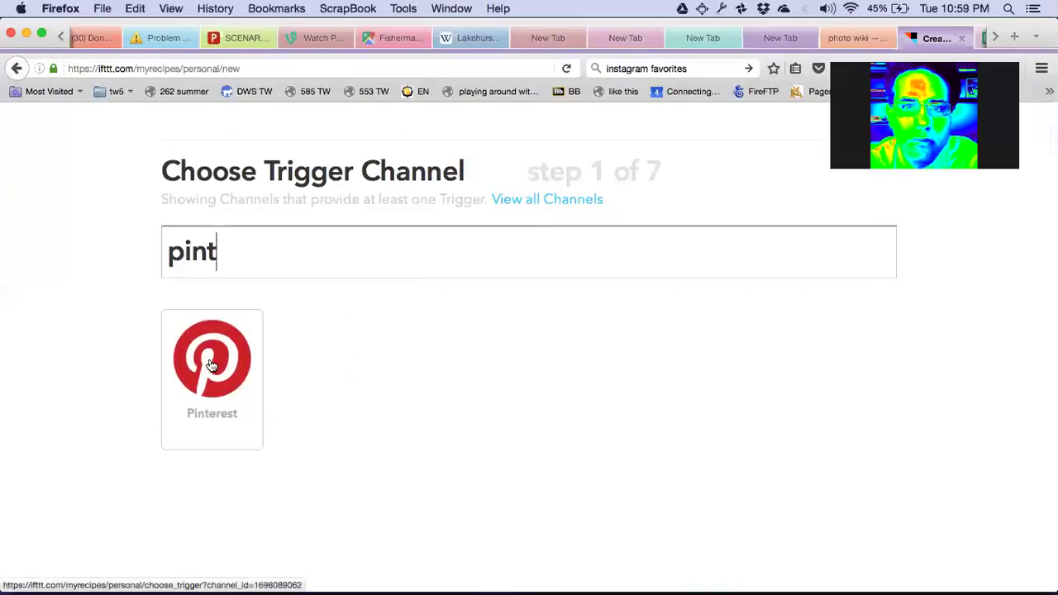
click(211, 364)
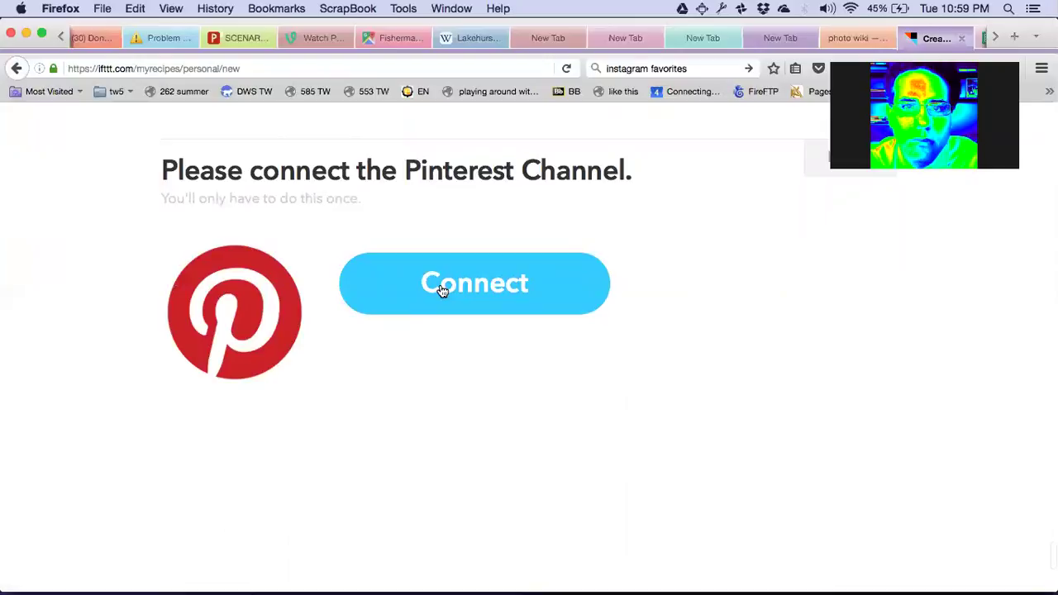
Connect and authorize the Pinterest account until 'Pinterest connected!' appears.
click(442, 288)
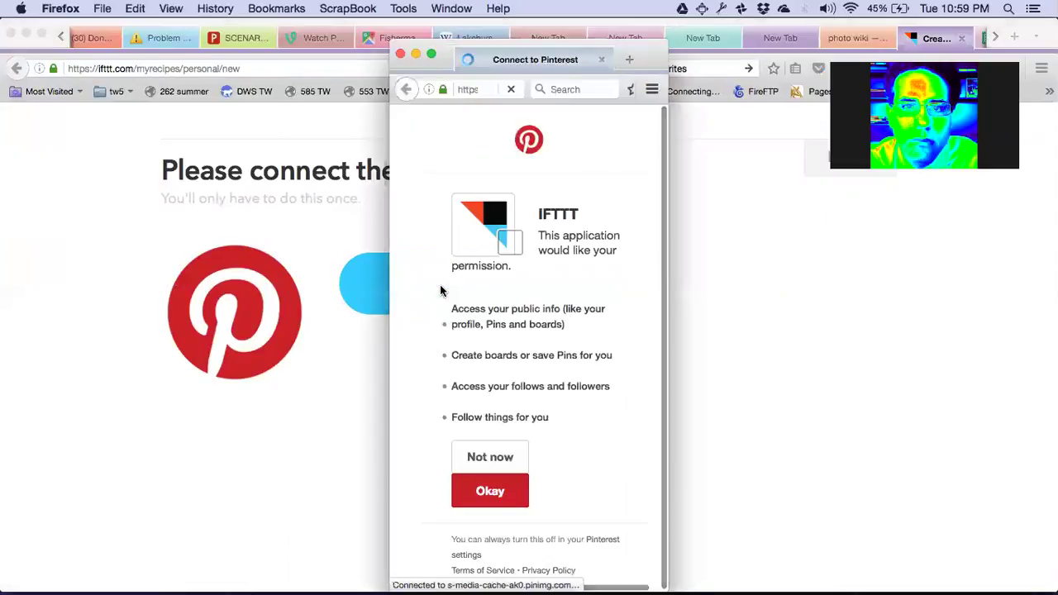
click(486, 498)
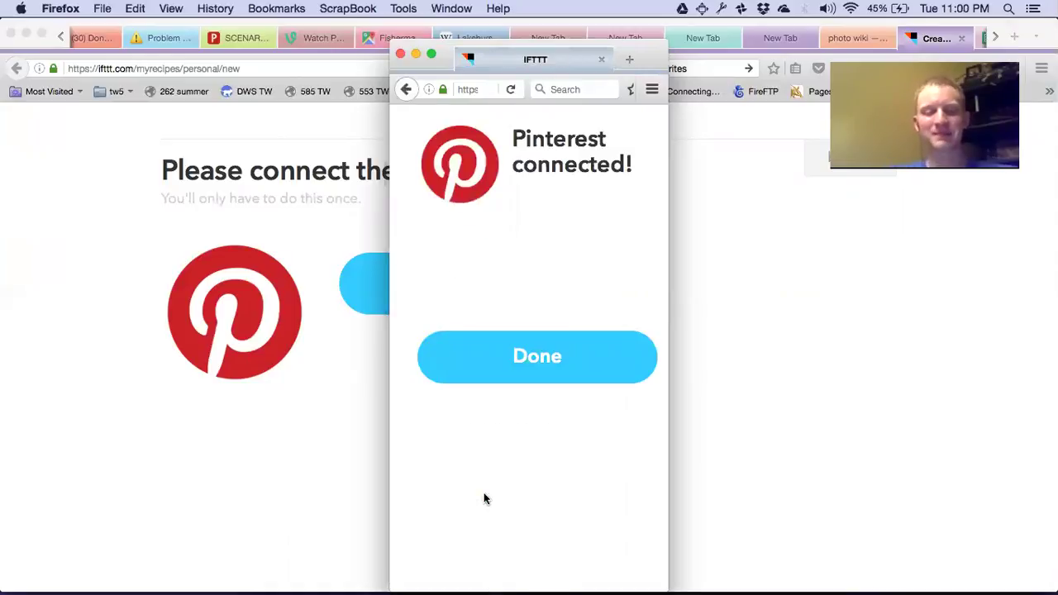
click(534, 376)
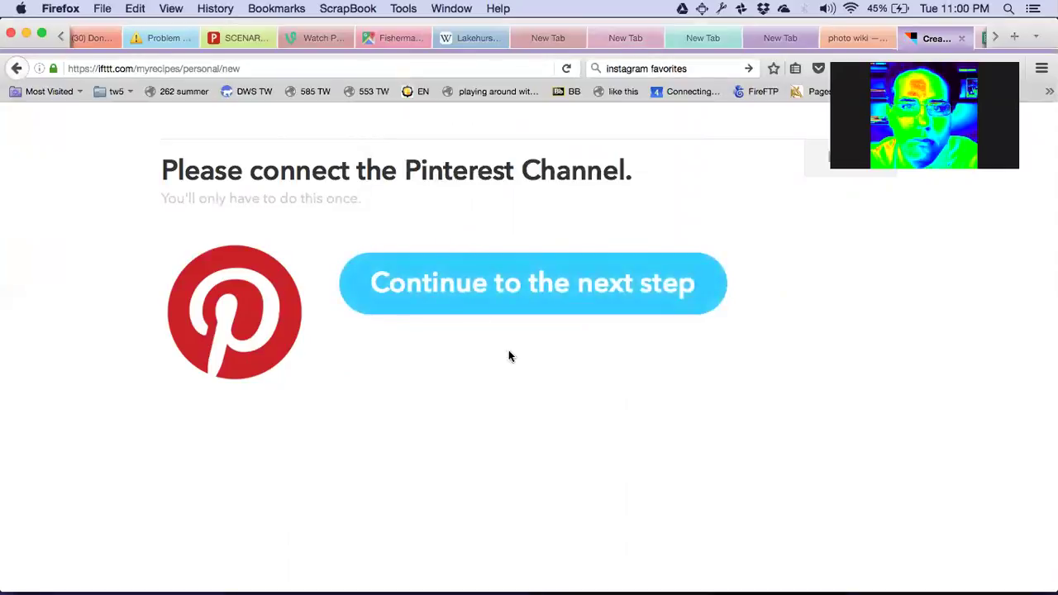
Create a 'New Pin on your board' trigger for the TiddlyWikiImages board.
click(444, 284)
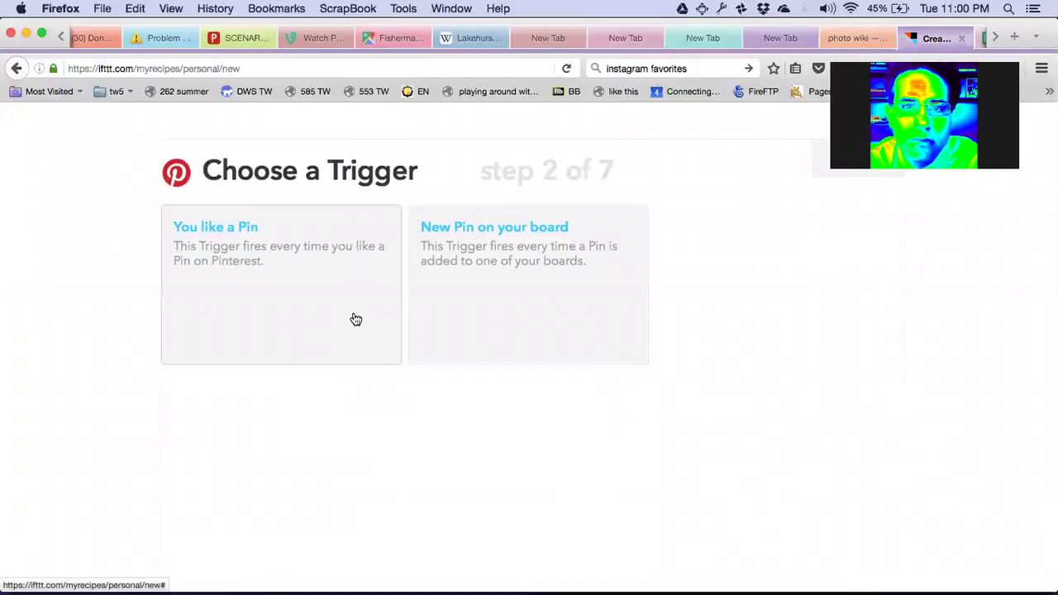
click(492, 234)
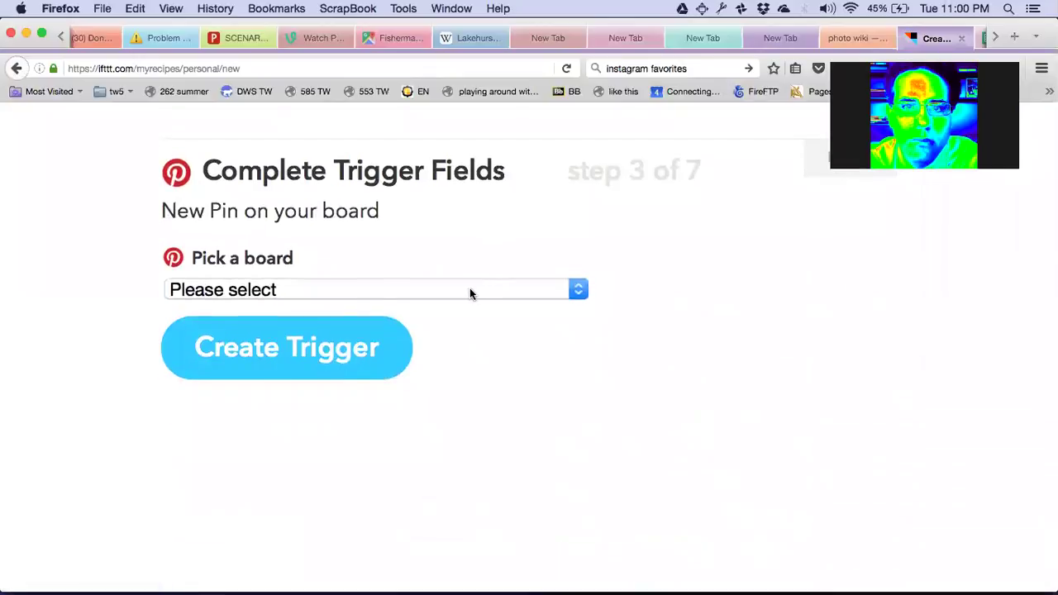
click(471, 290)
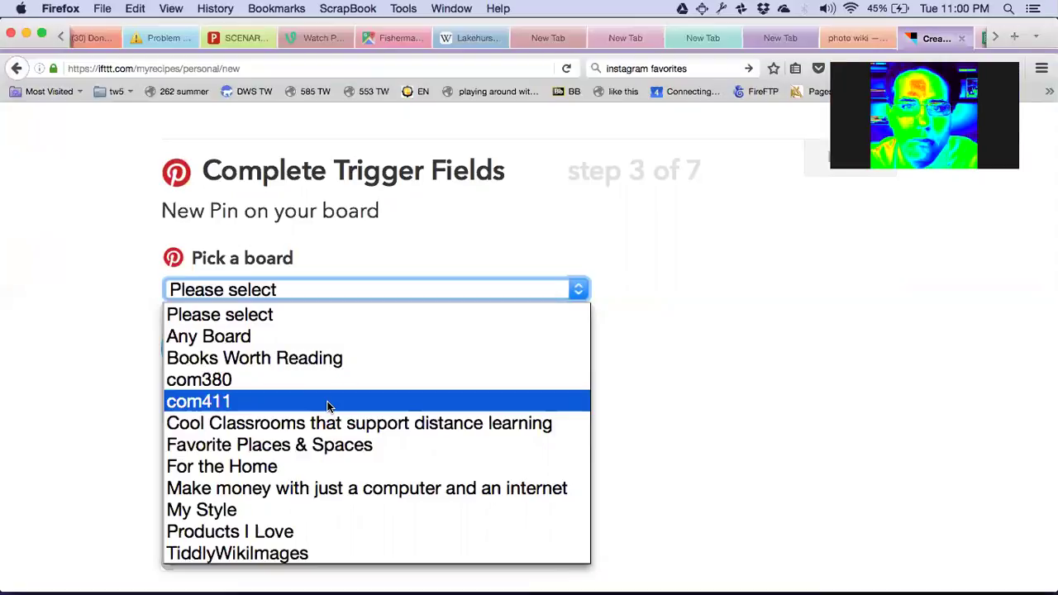
click(500, 188)
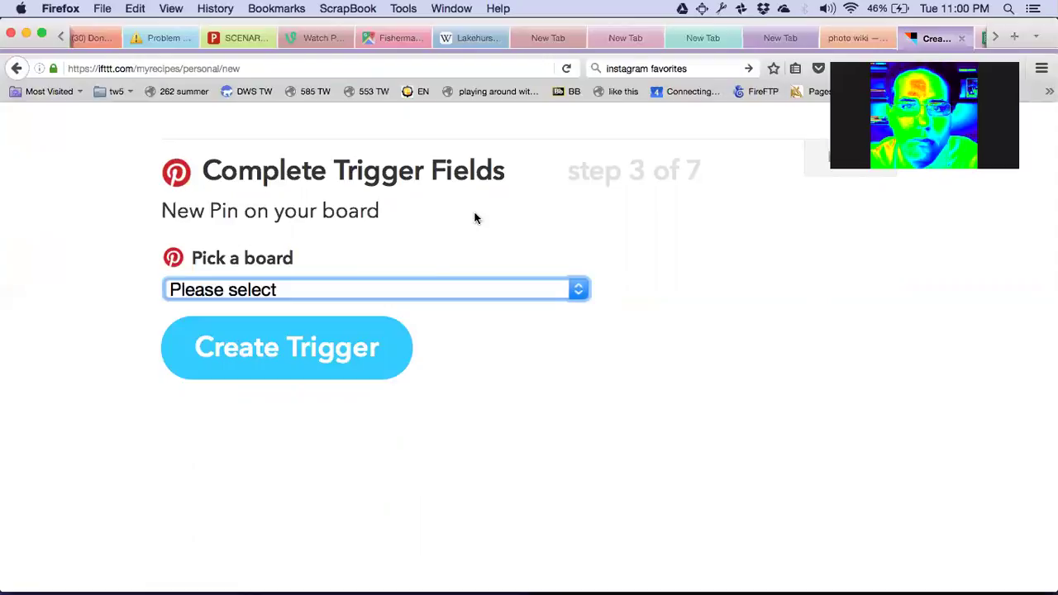
click(410, 288)
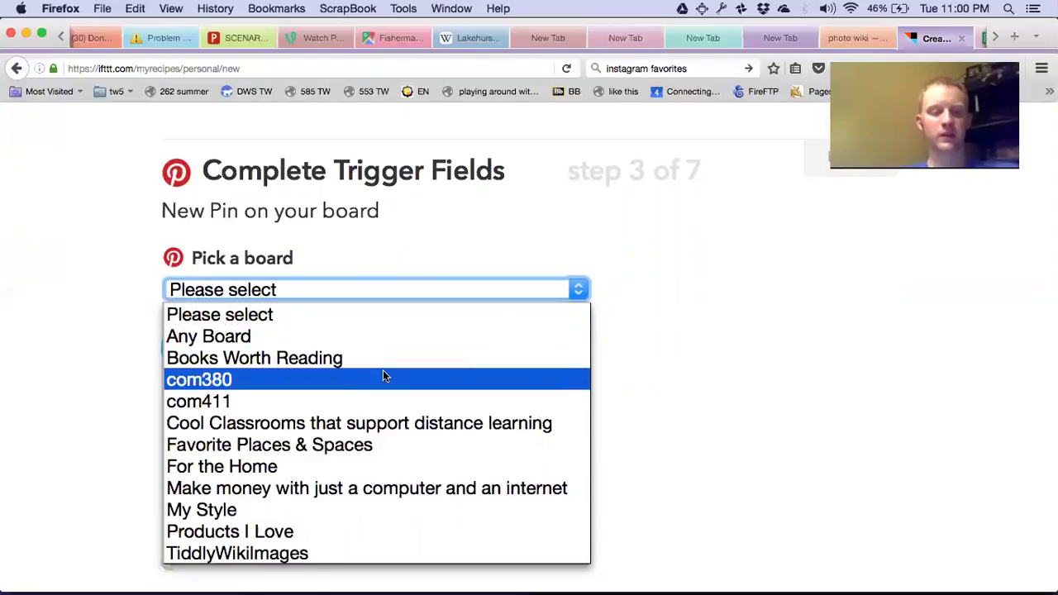
click(300, 555)
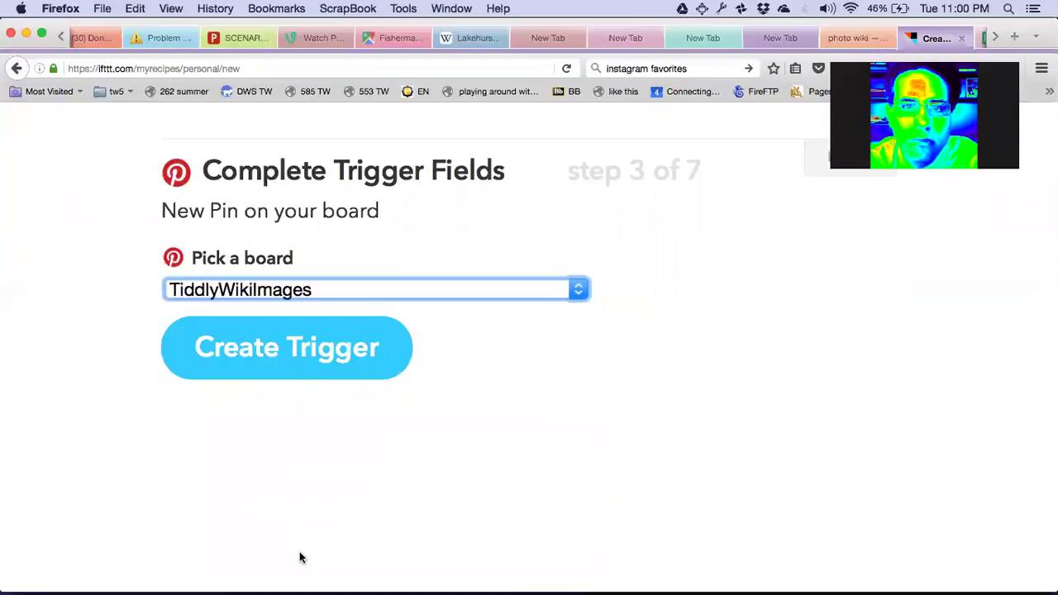
click(310, 364)
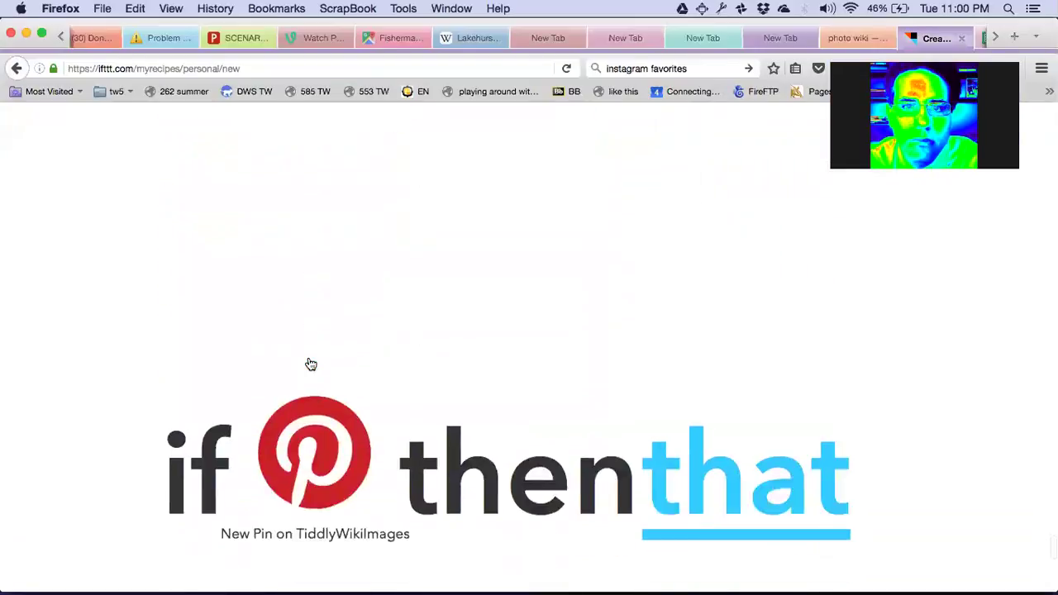